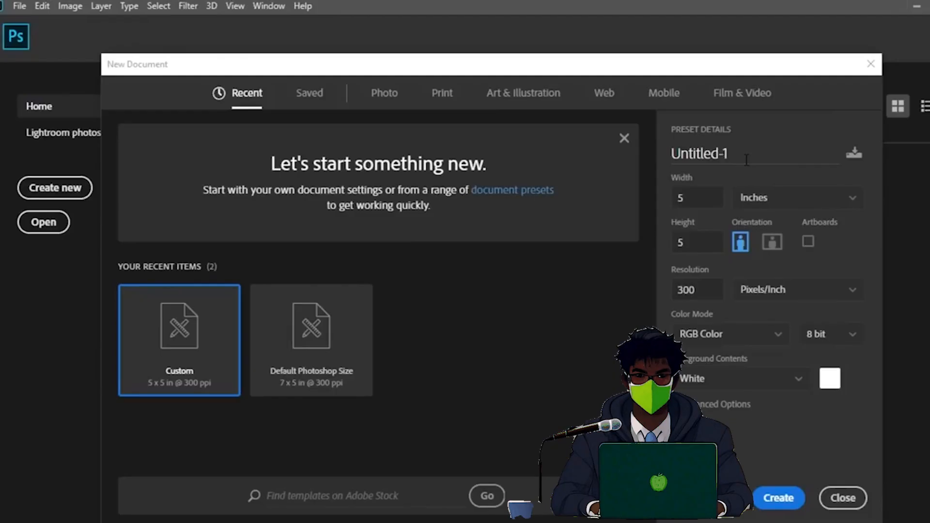
Step: Create a new document 1200 pixels wide and 1200 pixels high, at 300 pixels/inch in RGB Color
{"action": "left_click", "coordinate": [749, 203]}
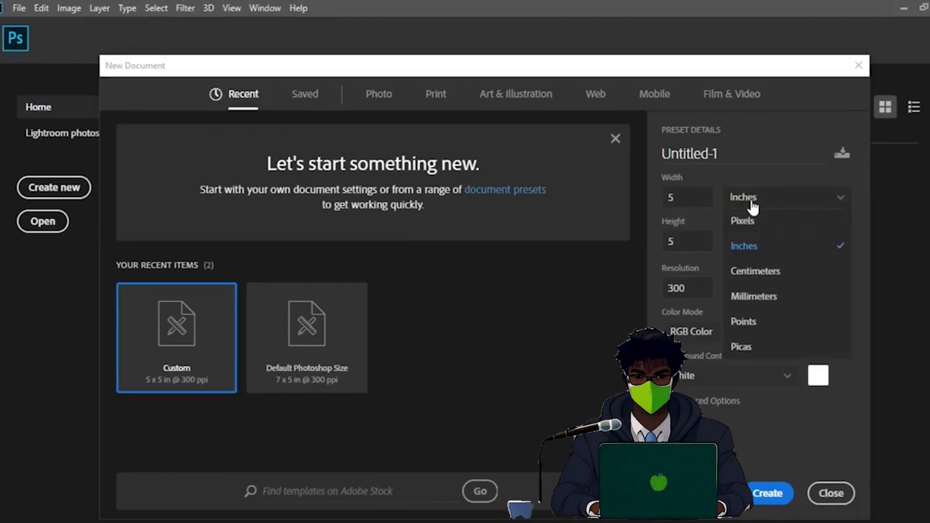
{"action": "left_click", "coordinate": [746, 219]}
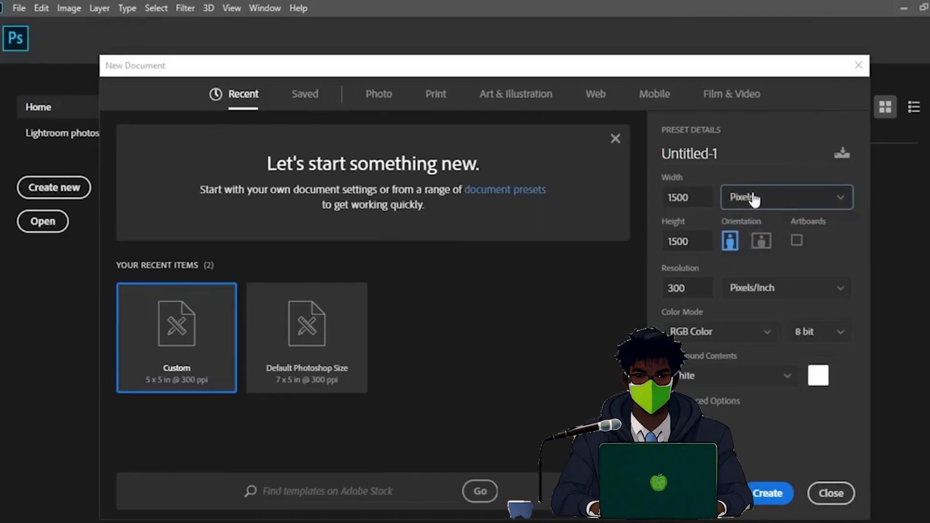
{"action": "double_click", "coordinate": [696, 201]}
{"action": "type", "text": "12"}
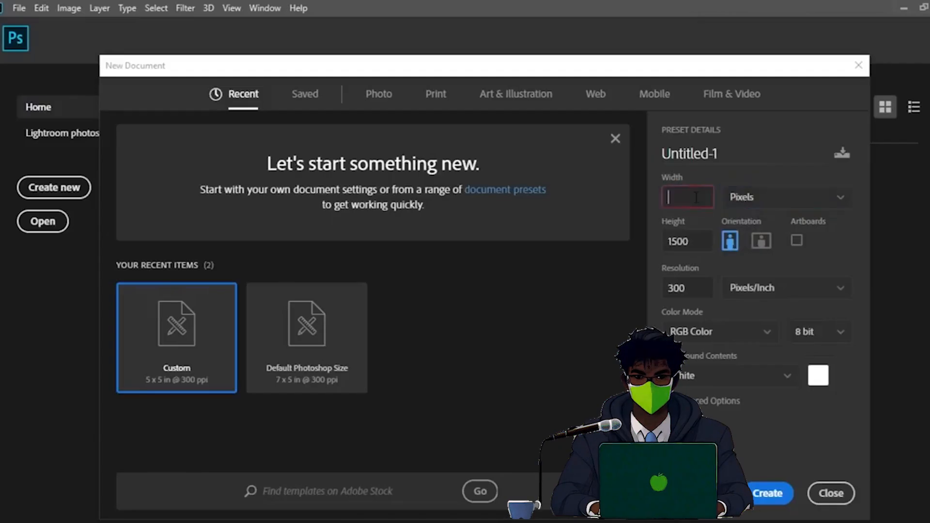
{"action": "type", "text": "00"}
{"action": "double_click", "coordinate": [674, 243]}
{"action": "type", "text": "1200"}
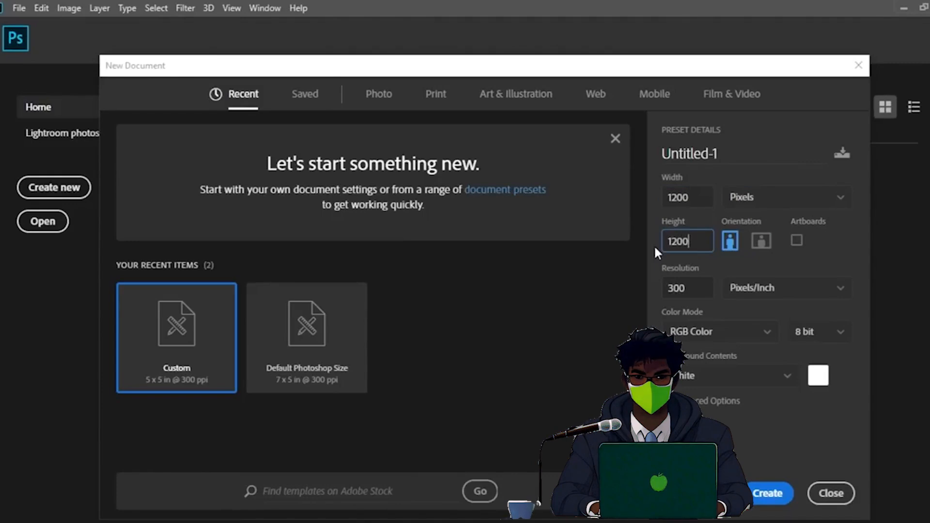
{"action": "double_click", "coordinate": [678, 289]}
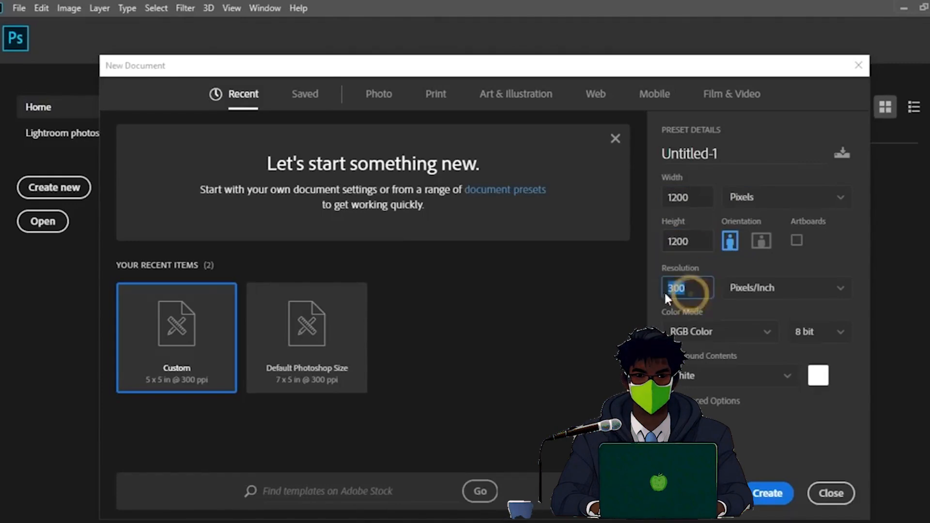
{"action": "left_click", "coordinate": [723, 334]}
{"action": "left_click", "coordinate": [736, 401]}
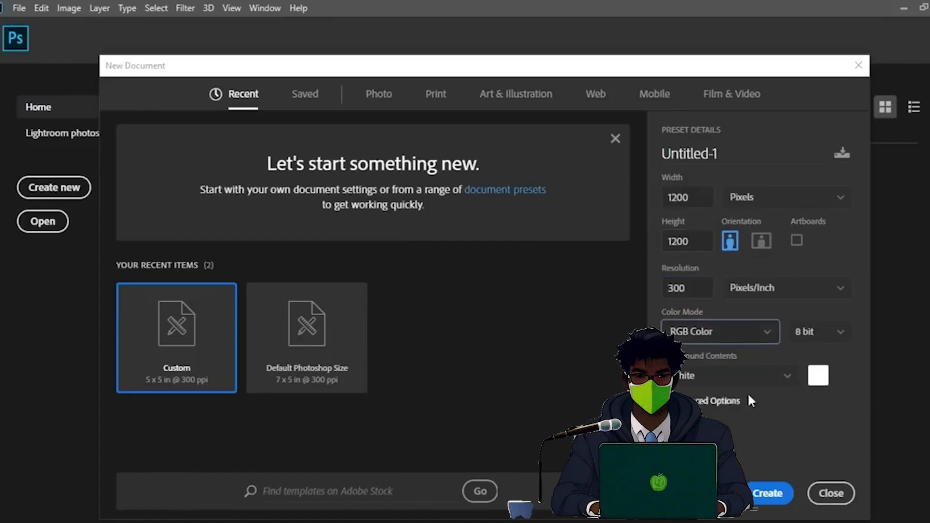
{"action": "left_click", "coordinate": [767, 493]}
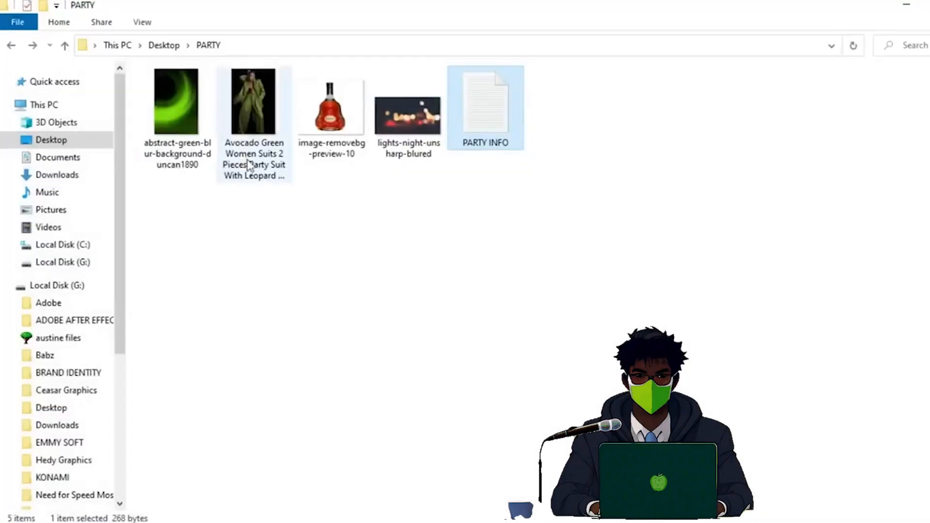
Step: Place the abstract-green-blur-background image, scale it up to the canvas height and align it with the canvas's right edge
{"action": "left_click_drag", "start_coordinate": [177, 101], "coordinate": [567, 358]}
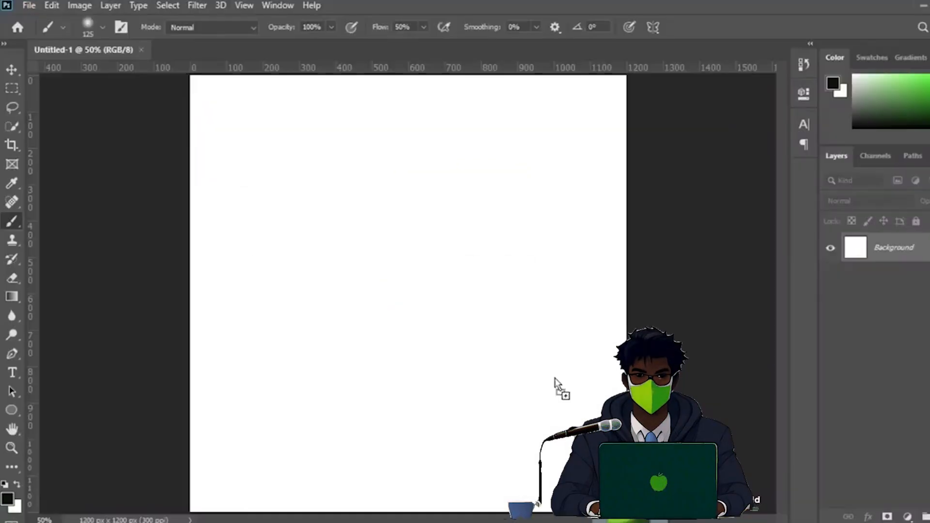
{"action": "left_click_drag", "start_coordinate": [556, 384], "coordinate": [476, 253]}
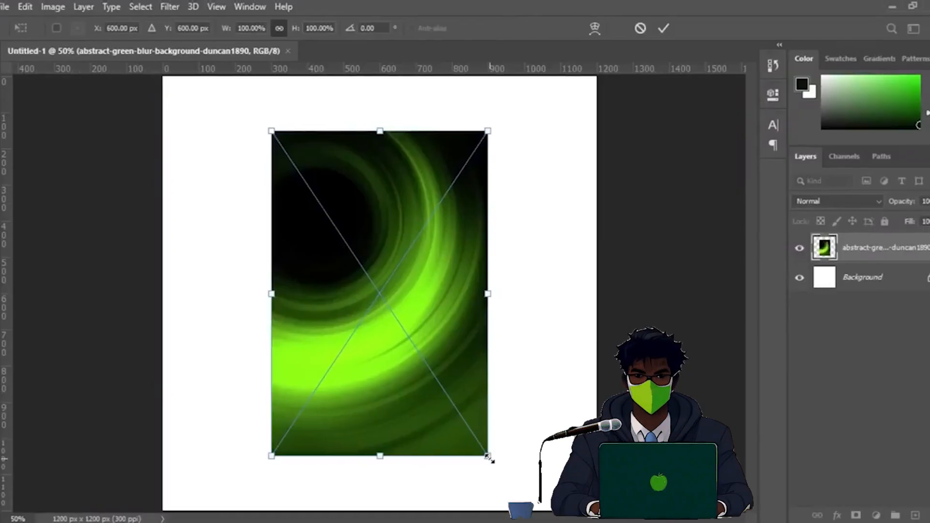
{"action": "left_click_drag", "start_coordinate": [488, 457], "coordinate": [523, 521]}
{"action": "mouse_move", "coordinate": [458, 383]}
{"action": "left_mouse_down"}
{"action": "mouse_move", "coordinate": [536, 384]}
{"action": "mouse_move", "coordinate": [530, 378]}
{"action": "left_mouse_up"}
{"action": "key", "text": "Return"}
{"action": "key", "text": "b"}
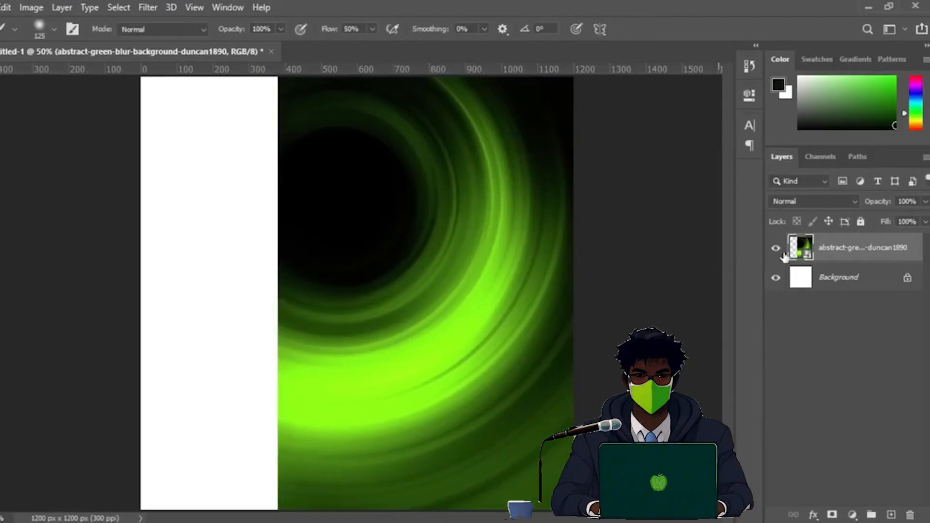
Step: Duplicate the green background layer and flip the copy horizontally
{"action": "left_click_drag", "start_coordinate": [847, 250], "coordinate": [891, 515]}
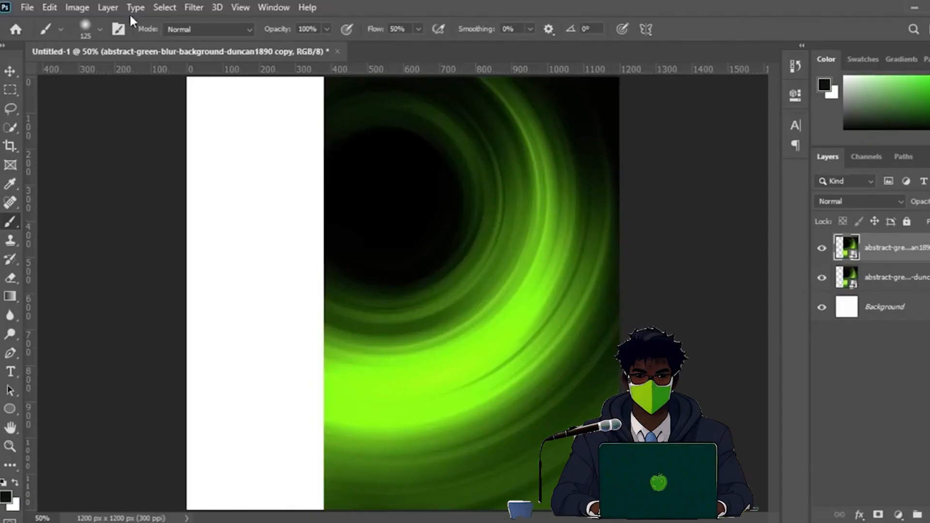
{"action": "left_click", "coordinate": [49, 8]}
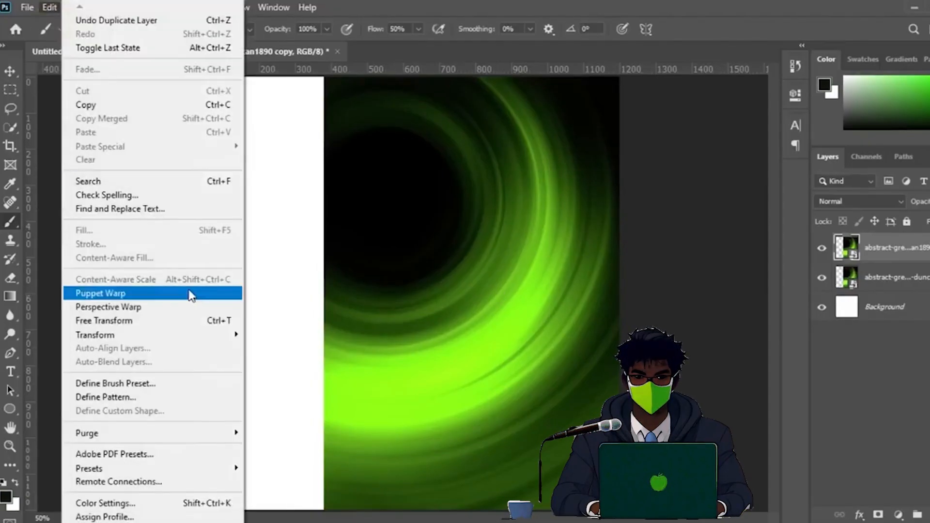
{"action": "left_click", "coordinate": [187, 321]}
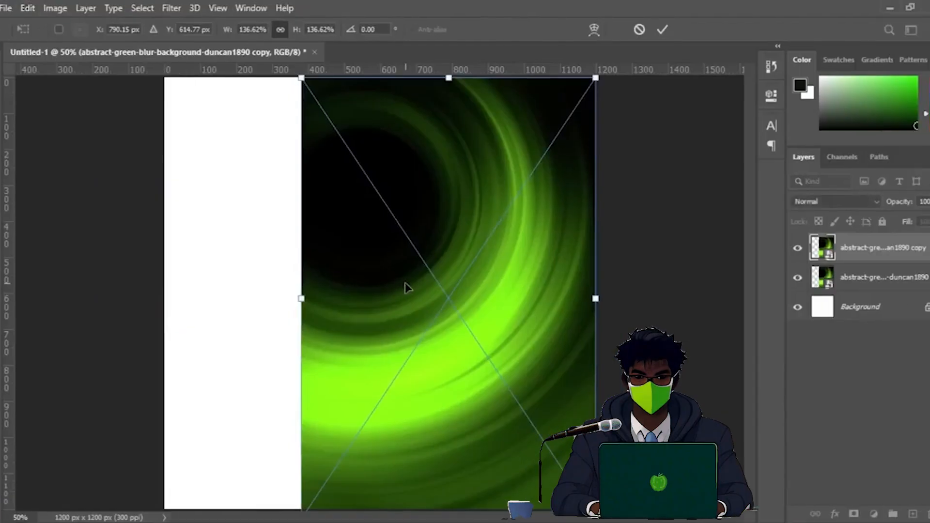
{"action": "right_click", "coordinate": [406, 283]}
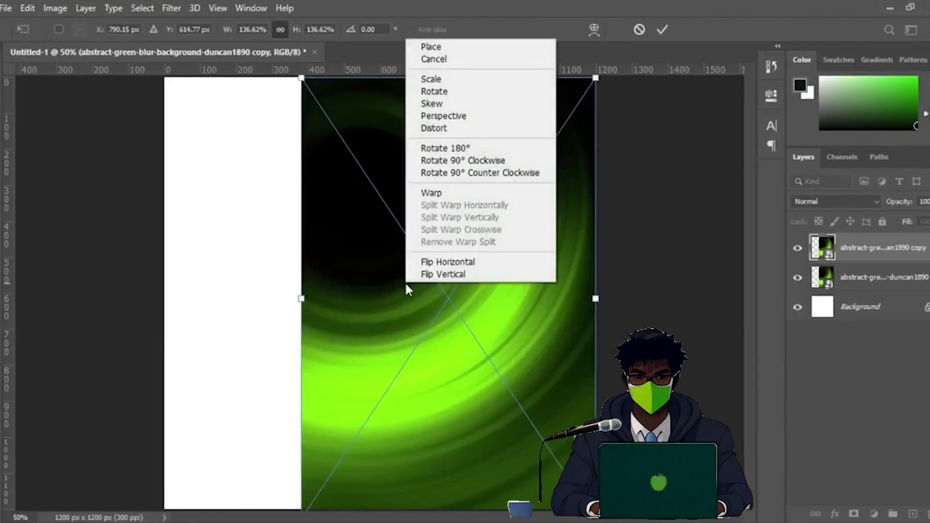
{"action": "left_click", "coordinate": [462, 264]}
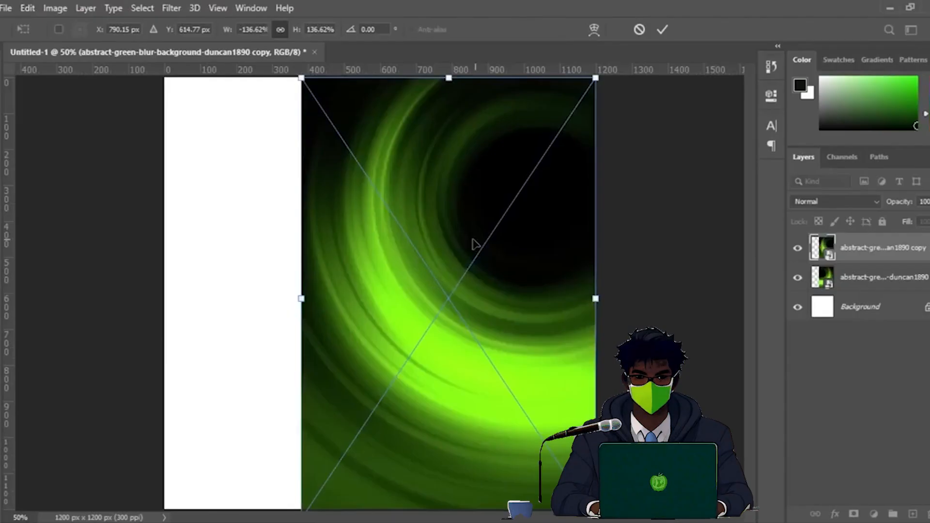
Step: Move the flipped copy over the canvas's left half so both halves form one mirrored ring, nudging it slightly left
{"action": "mouse_move", "coordinate": [471, 239]}
{"action": "left_mouse_down"}
{"action": "mouse_move", "coordinate": [322, 245]}
{"action": "mouse_move", "coordinate": [270, 229]}
{"action": "mouse_move", "coordinate": [339, 233]}
{"action": "left_mouse_up"}
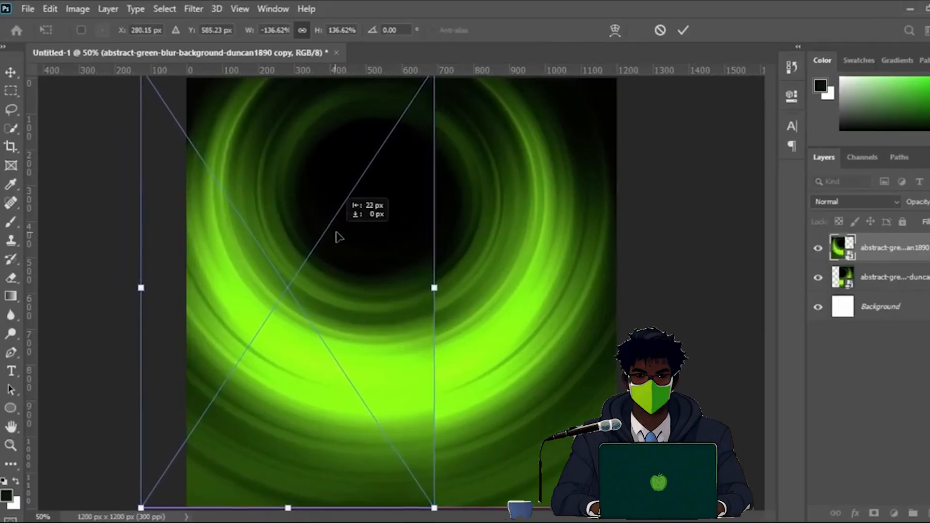
{"action": "key", "text": "Return"}
{"action": "left_click", "coordinate": [349, 235]}
{"action": "left_click", "coordinate": [465, 216]}
{"action": "left_click", "coordinate": [9, 70]}
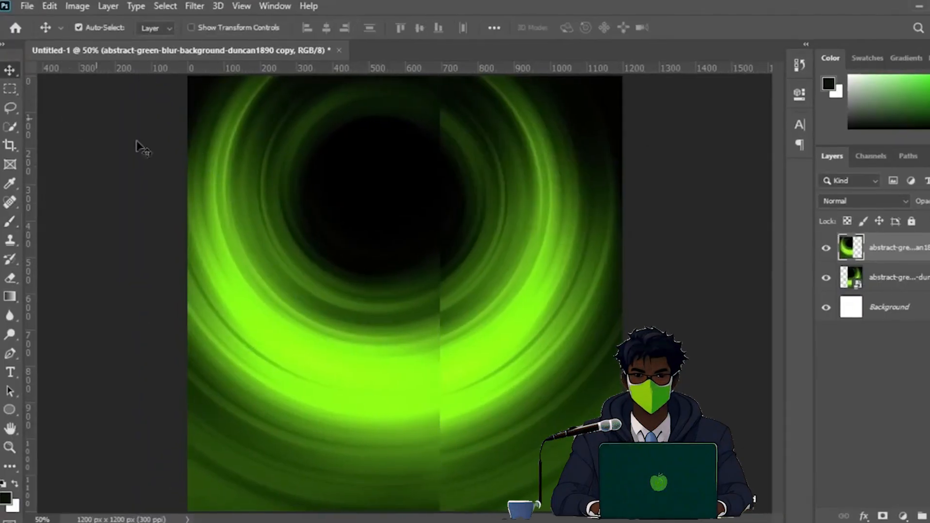
{"action": "mouse_move", "coordinate": [337, 242]}
{"action": "left_mouse_down"}
{"action": "mouse_move", "coordinate": [347, 243]}
{"action": "mouse_move", "coordinate": [330, 243]}
{"action": "left_mouse_up"}
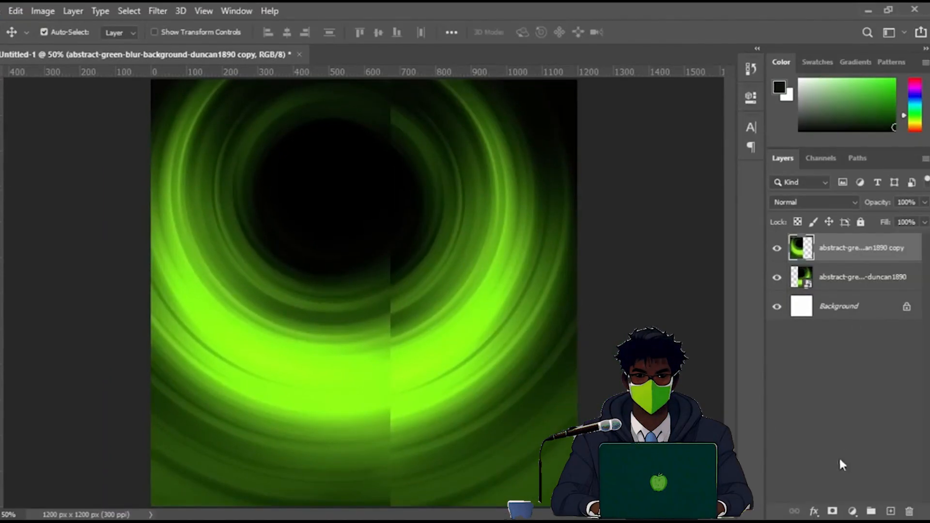
Step: Add a layer mask to the flipped copy and choose the Soft Round brush from the General Brushes
{"action": "left_click", "coordinate": [832, 511]}
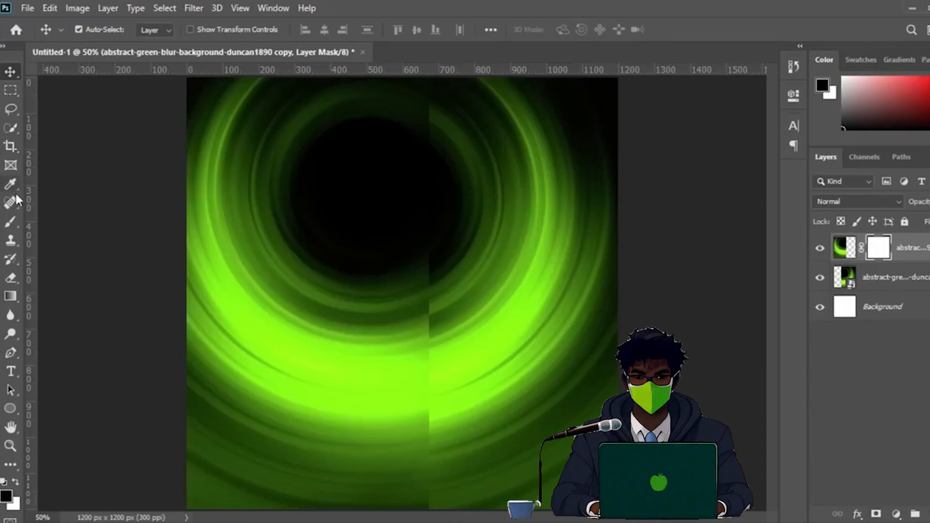
{"action": "left_click", "coordinate": [11, 223]}
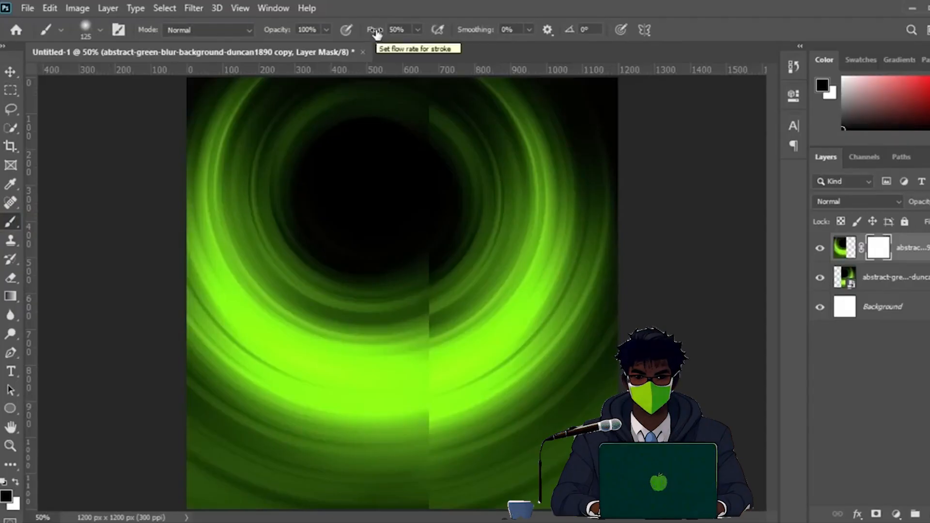
{"action": "right_click", "coordinate": [448, 210]}
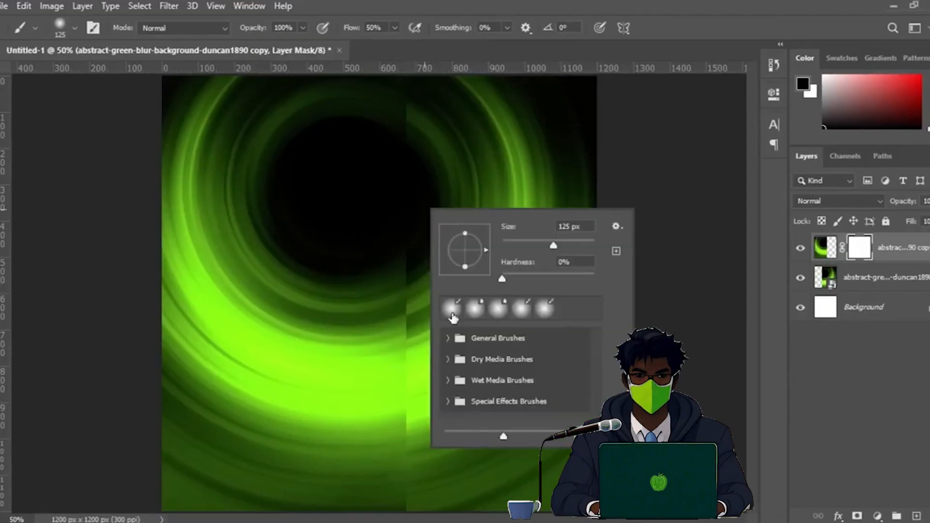
{"action": "left_click", "coordinate": [473, 337]}
{"action": "left_click", "coordinate": [485, 366]}
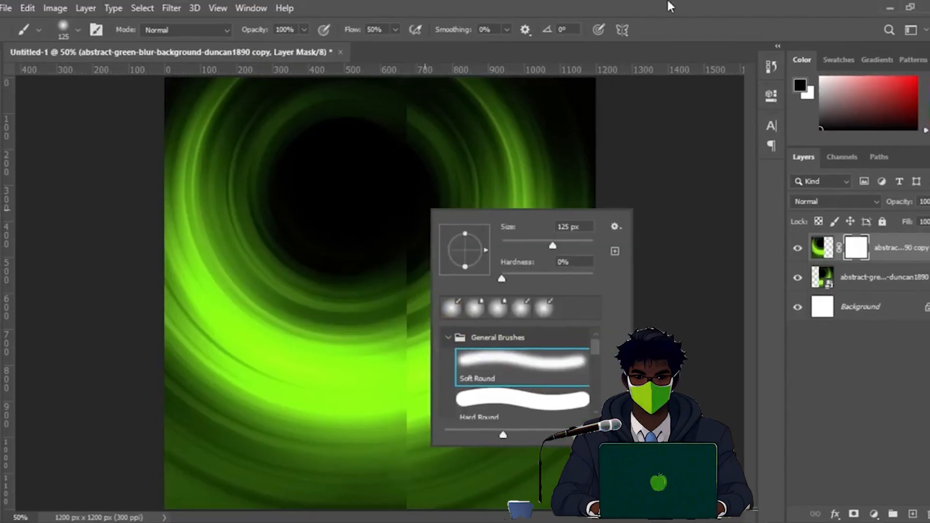
{"action": "left_click", "coordinate": [669, 20]}
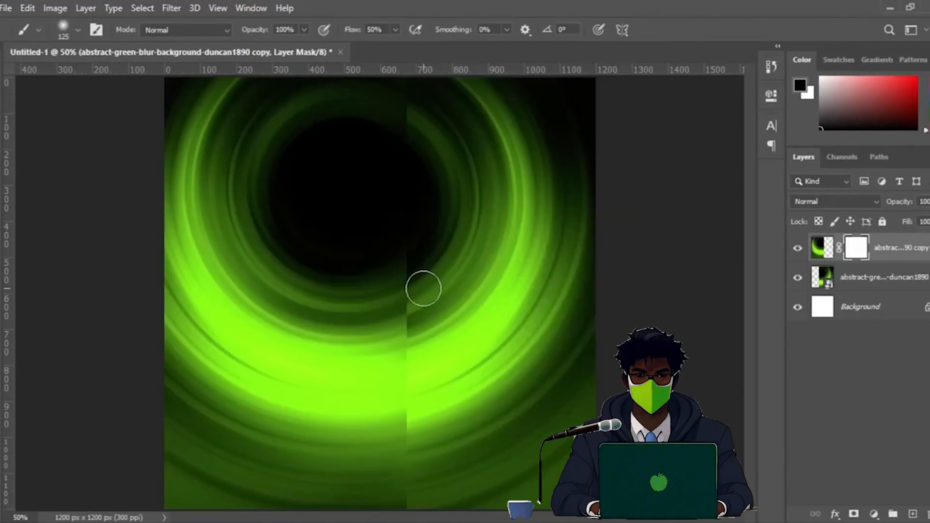
Step: Enlarge the brush to 250 px and paint black on the mask down the vertical seam to blend the two halves
{"action": "key", "text": "bracketright"}
{"action": "key", "text": "bracketright"}
{"action": "key", "text": "bracketright"}
{"action": "key", "text": "bracketright"}
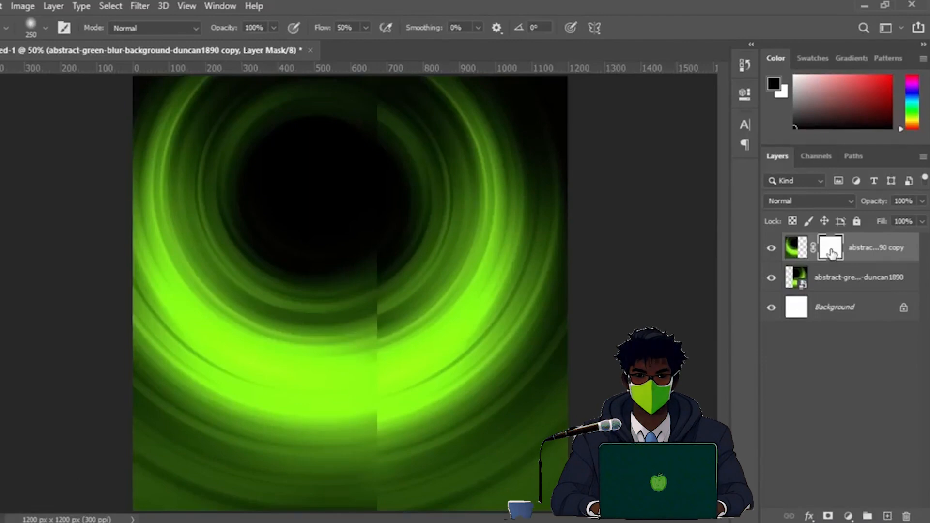
{"action": "mouse_move", "coordinate": [386, 249]}
{"action": "left_mouse_down"}
{"action": "mouse_move", "coordinate": [373, 446]}
{"action": "mouse_move", "coordinate": [380, 434]}
{"action": "mouse_move", "coordinate": [380, 468]}
{"action": "left_mouse_up"}
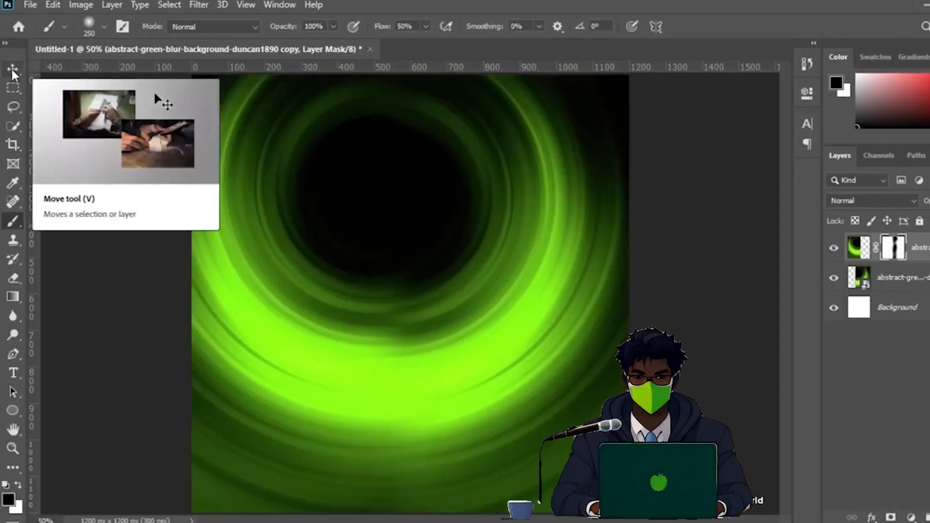
Step: Place the lights-night-unsharp-blured image across the upper part of the canvas and set its blend mode to Screen
{"action": "left_click", "coordinate": [11, 68]}
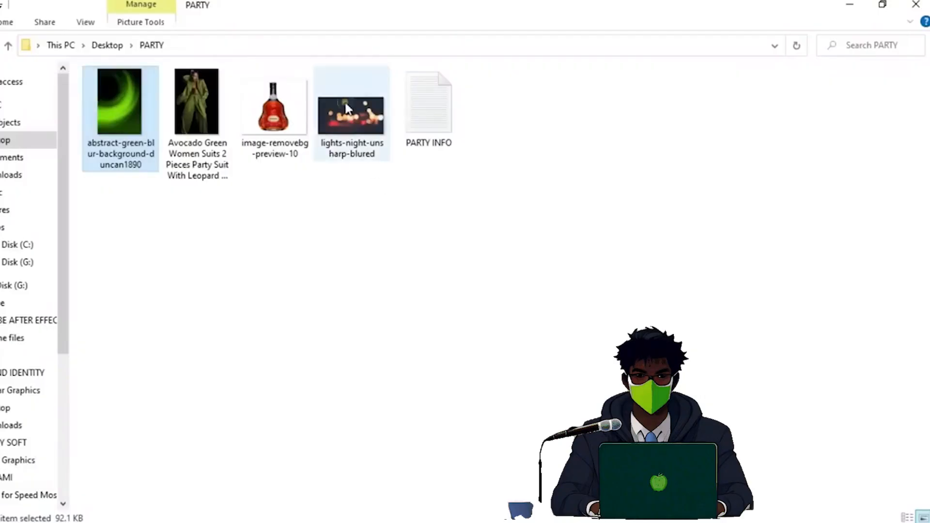
{"action": "left_click", "coordinate": [353, 99]}
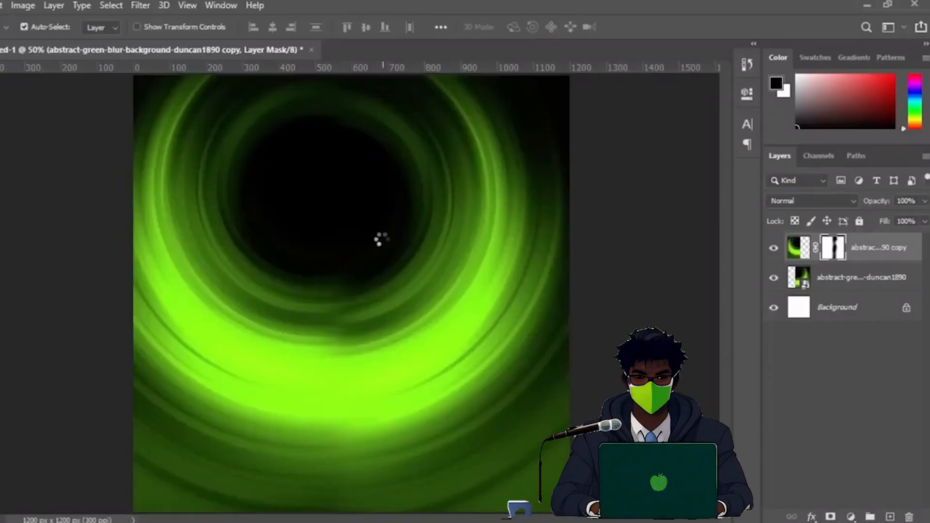
{"action": "left_click_drag", "start_coordinate": [394, 234], "coordinate": [405, 135]}
{"action": "key", "text": "Return"}
{"action": "left_click", "coordinate": [824, 201]}
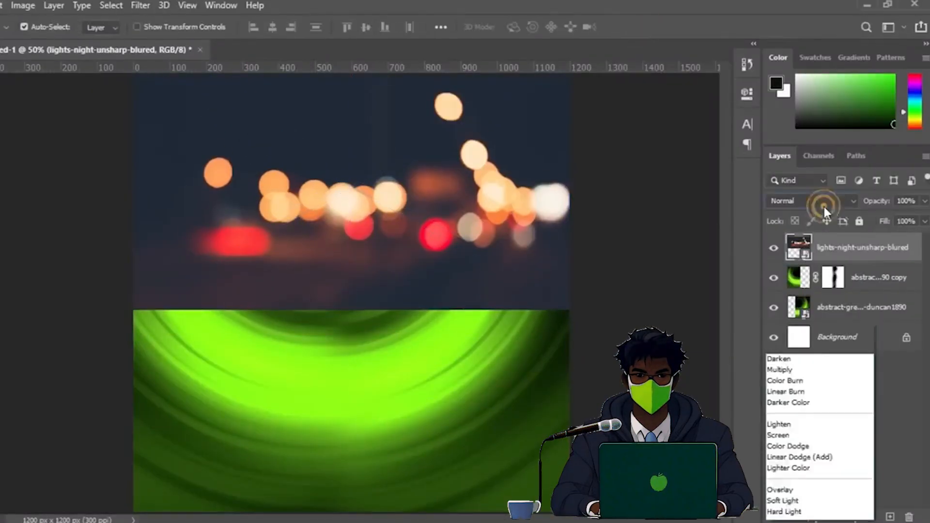
{"action": "left_click", "coordinate": [798, 286]}
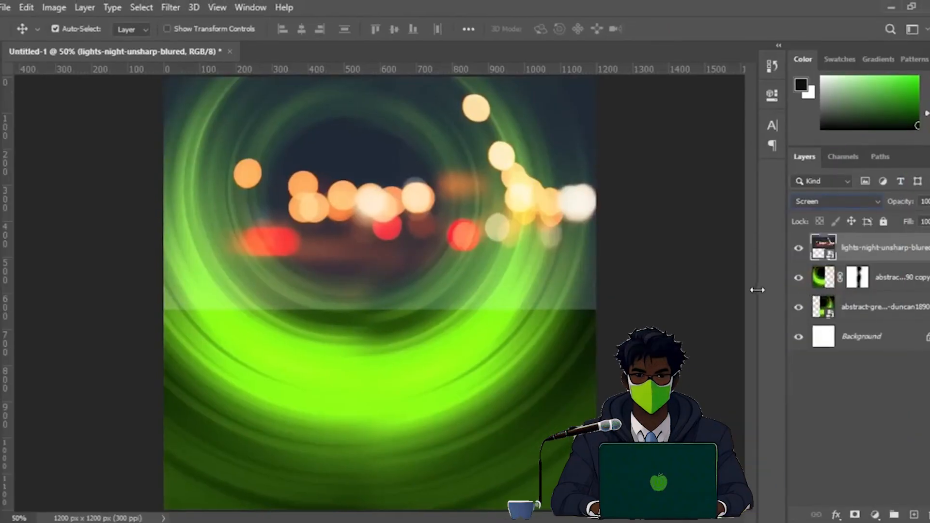
Step: Add a layer mask to the lights layer and paint black along its hard lower edge to fade it out
{"action": "left_click", "coordinate": [855, 514]}
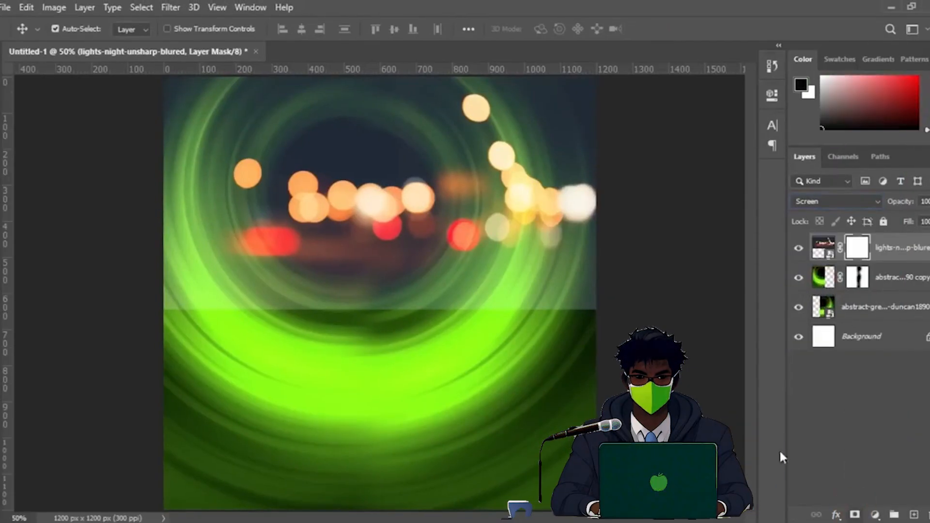
{"action": "key", "text": "b"}
{"action": "mouse_move", "coordinate": [604, 301]}
{"action": "left_mouse_down"}
{"action": "mouse_move", "coordinate": [432, 303]}
{"action": "mouse_move", "coordinate": [273, 283]}
{"action": "mouse_move", "coordinate": [260, 322]}
{"action": "mouse_move", "coordinate": [197, 312]}
{"action": "left_mouse_up"}
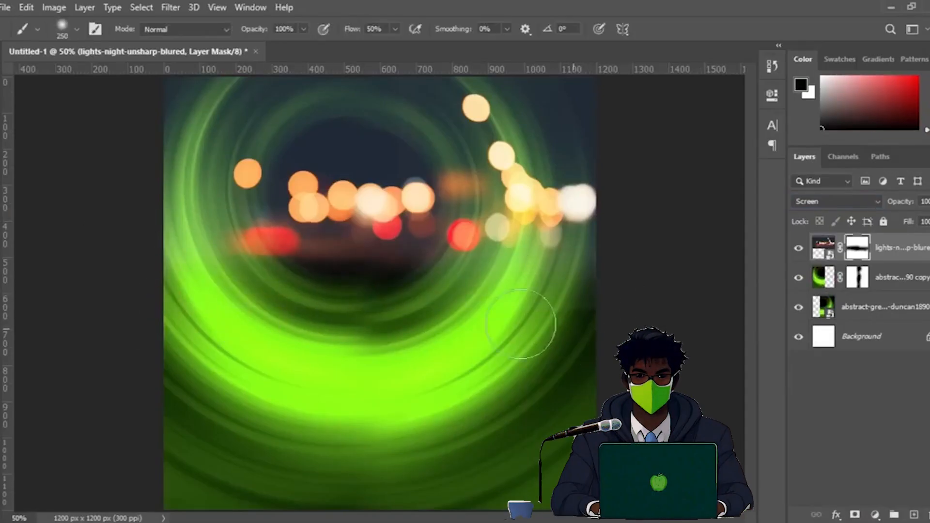
{"action": "key", "text": "v"}
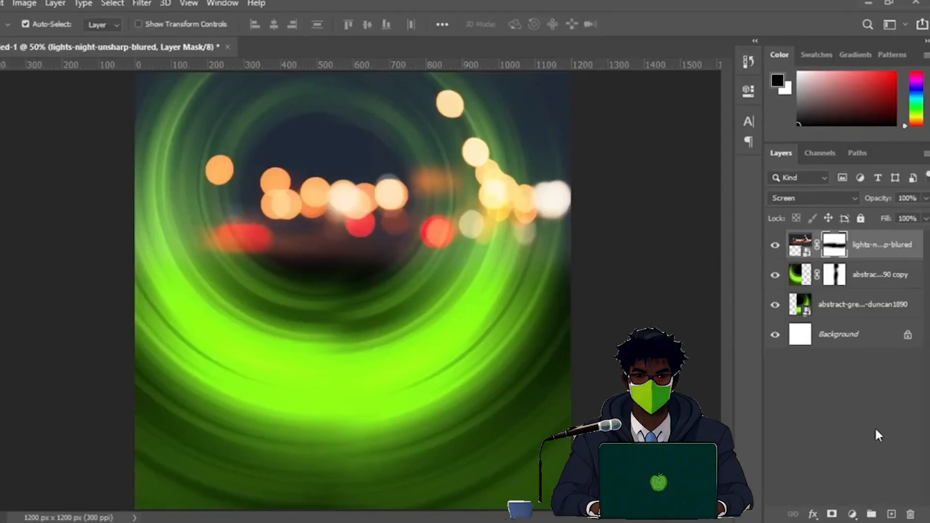
Step: Add a Gradient Map adjustment layer above the lights layer and select its adjustment thumbnail instead of the mask
{"action": "left_click", "coordinate": [852, 515]}
{"action": "left_click", "coordinate": [843, 492]}
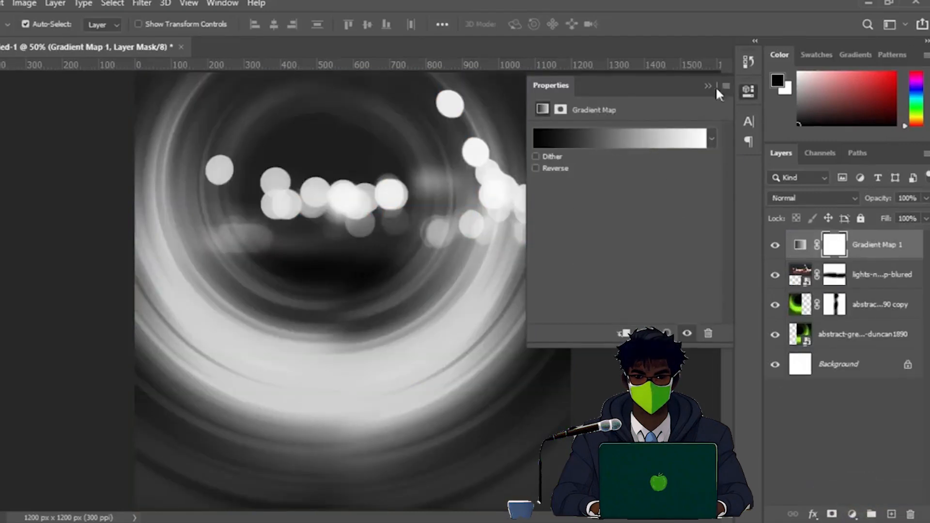
{"action": "left_click", "coordinate": [748, 89]}
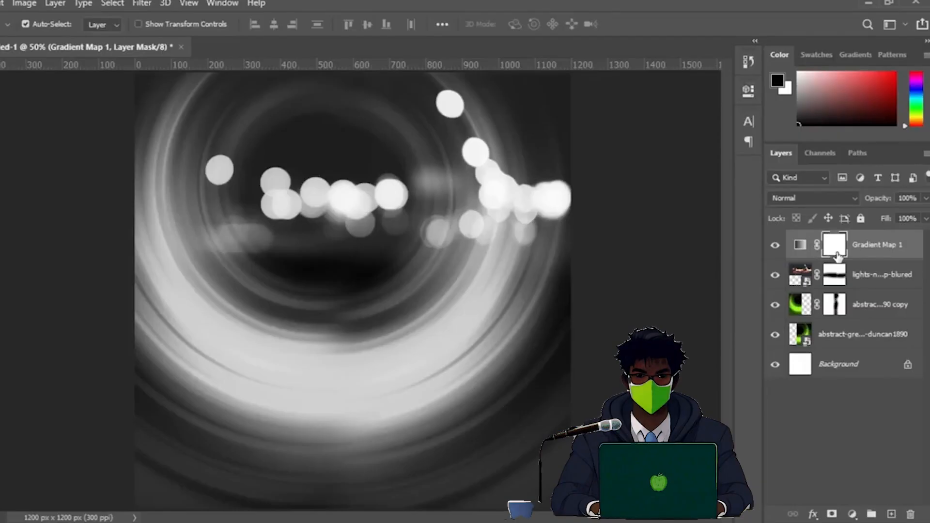
{"action": "left_click", "coordinate": [800, 246]}
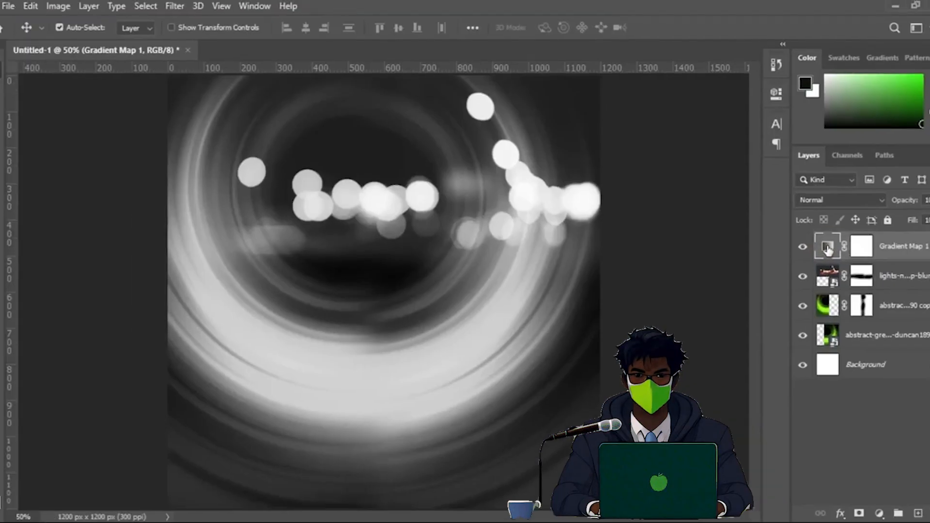
Step: Edit the Gradient Map's gradient and choose the dark-green Custom preset at the end of the preset list
{"action": "double_click", "coordinate": [801, 247]}
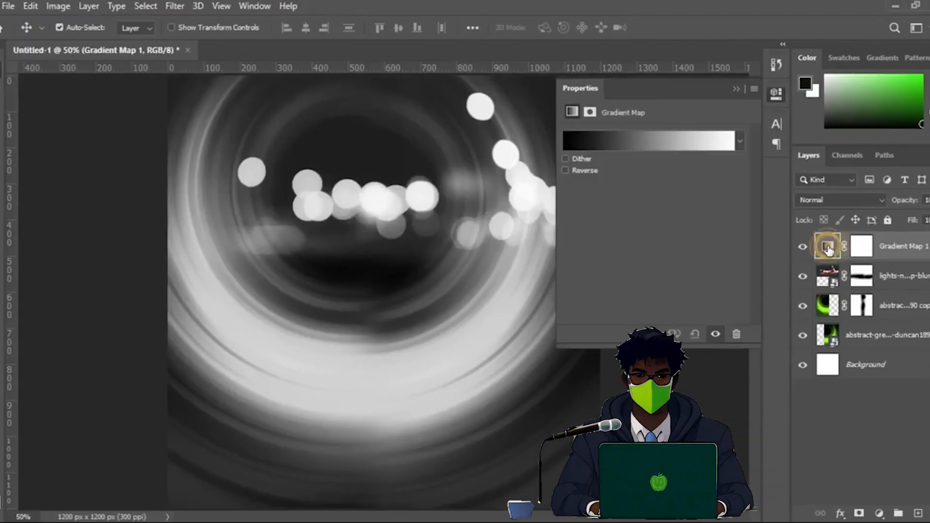
{"action": "left_click", "coordinate": [679, 143]}
{"action": "left_click_drag", "start_coordinate": [455, 31], "coordinate": [696, 52]}
{"action": "left_click_drag", "start_coordinate": [783, 110], "coordinate": [792, 171]}
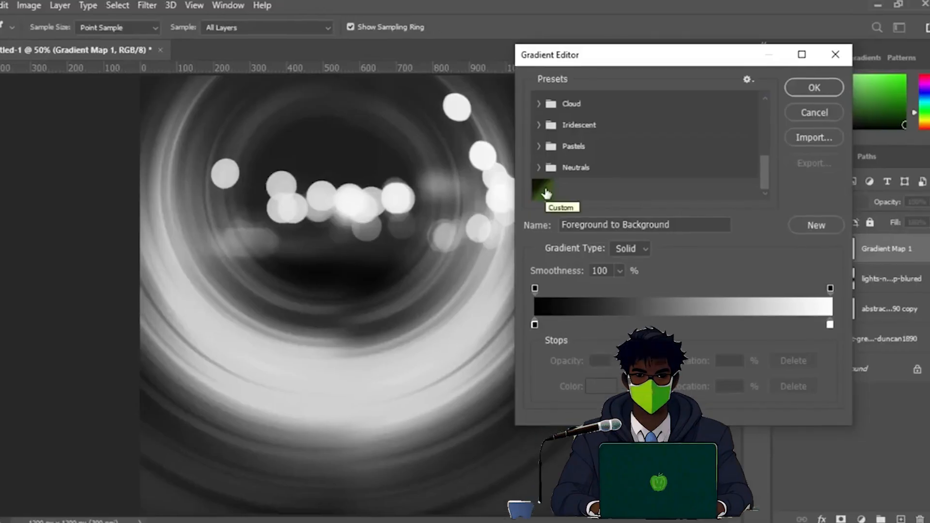
{"action": "left_click", "coordinate": [567, 192]}
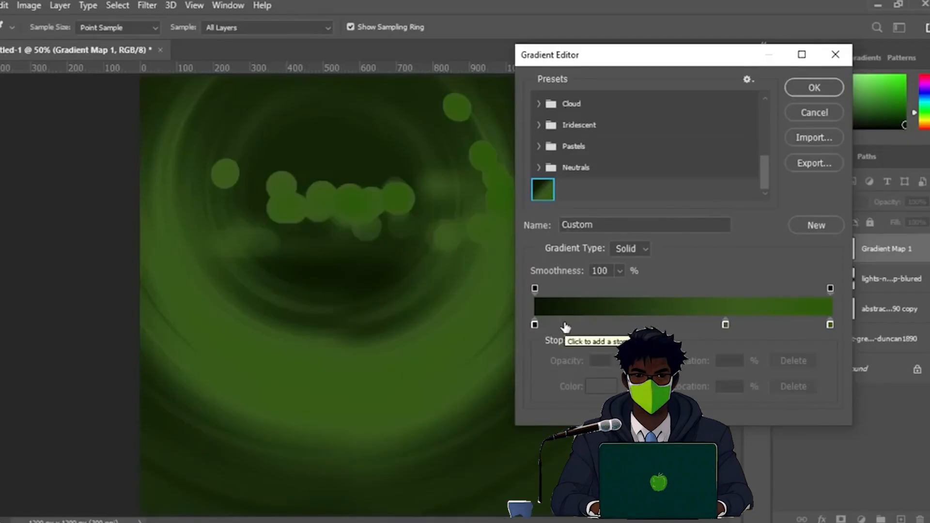
{"action": "left_click", "coordinate": [544, 188]}
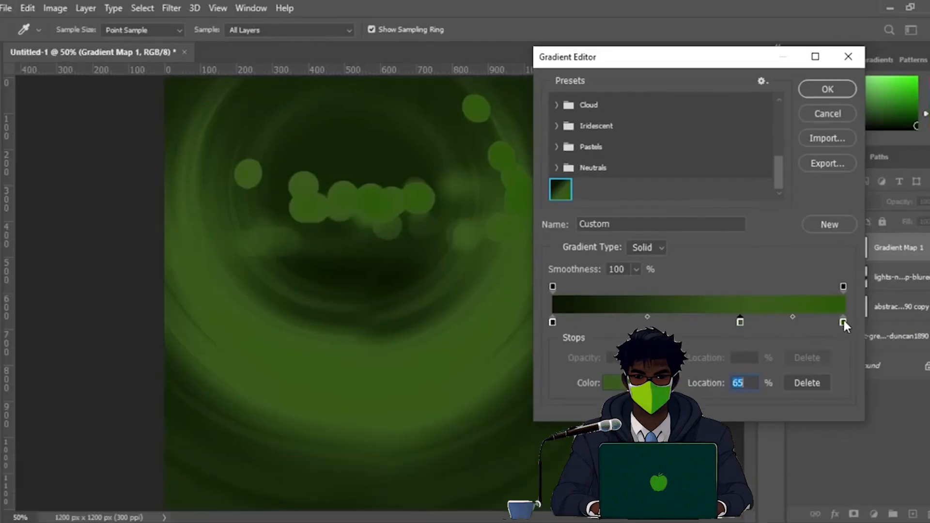
Step: Examine the hex colours of the gradient's three colour stops and the settings of its end stops
{"action": "double_click", "coordinate": [844, 322]}
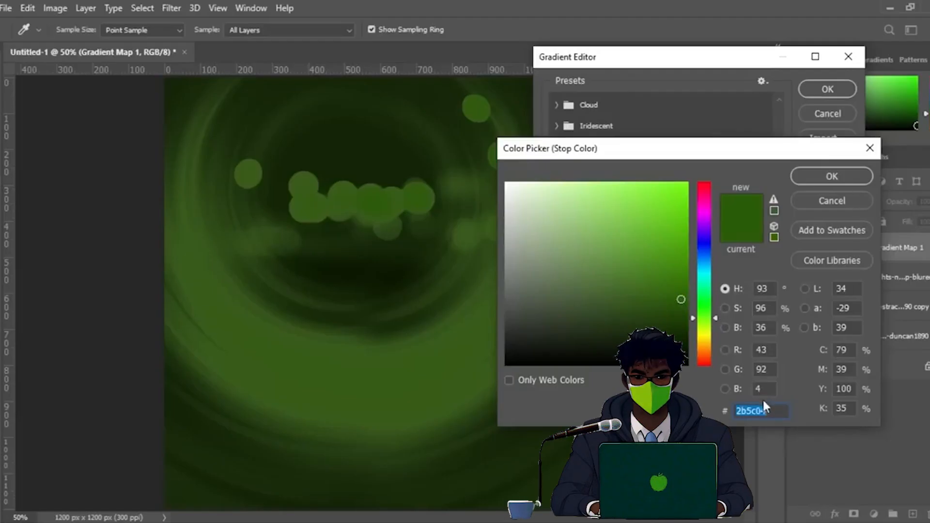
{"action": "left_click", "coordinate": [829, 175]}
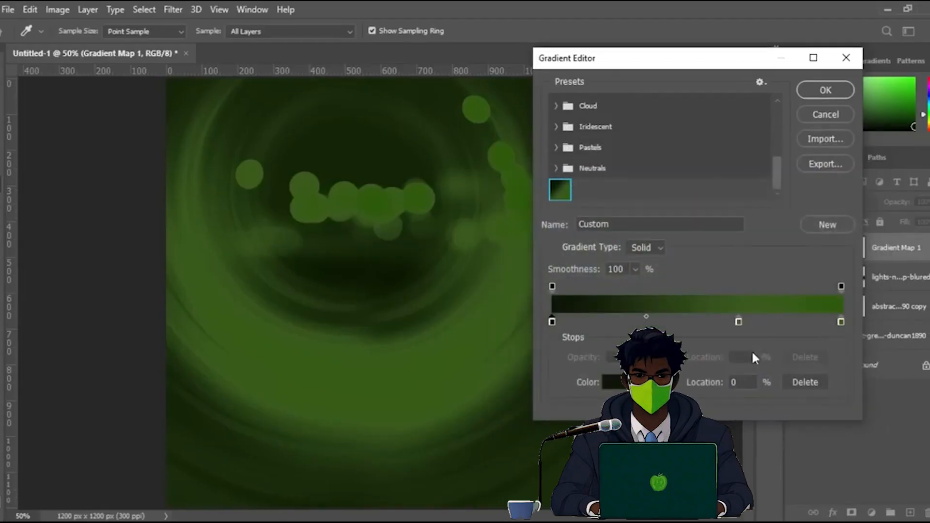
{"action": "left_click", "coordinate": [739, 320]}
{"action": "double_click", "coordinate": [739, 321]}
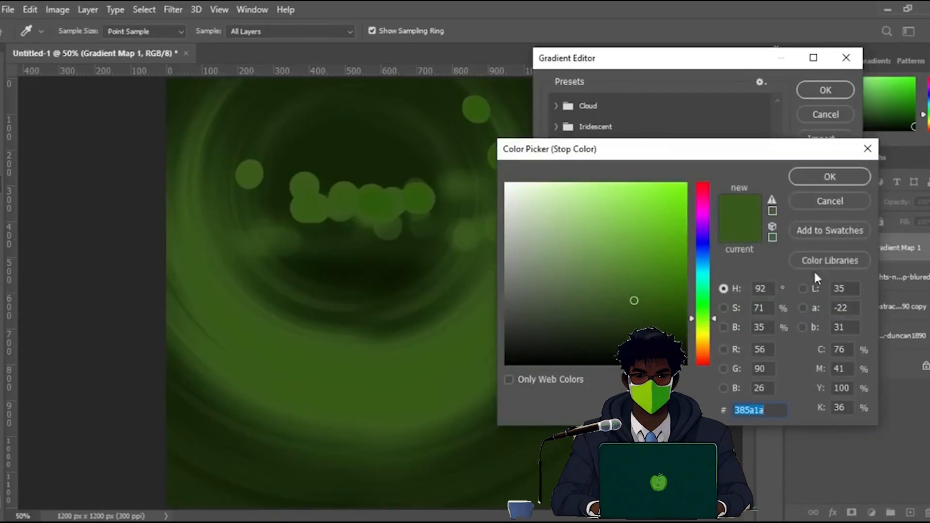
{"action": "left_click", "coordinate": [829, 177]}
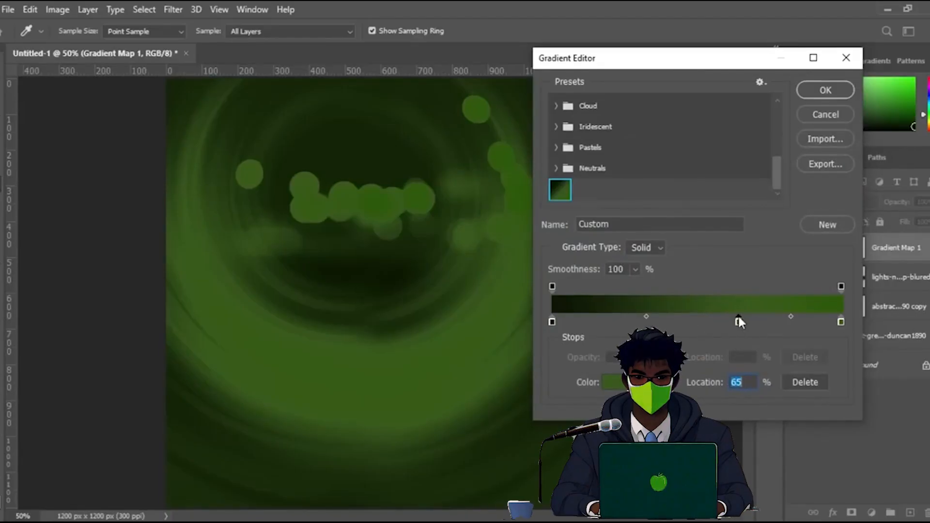
{"action": "left_click", "coordinate": [841, 320]}
{"action": "double_click", "coordinate": [552, 322]}
{"action": "double_click", "coordinate": [768, 410]}
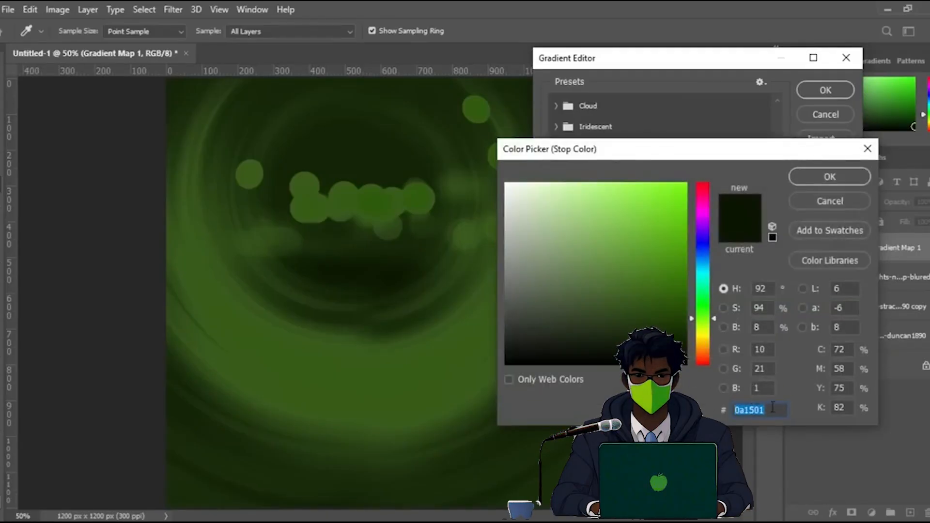
{"action": "left_click", "coordinate": [816, 175]}
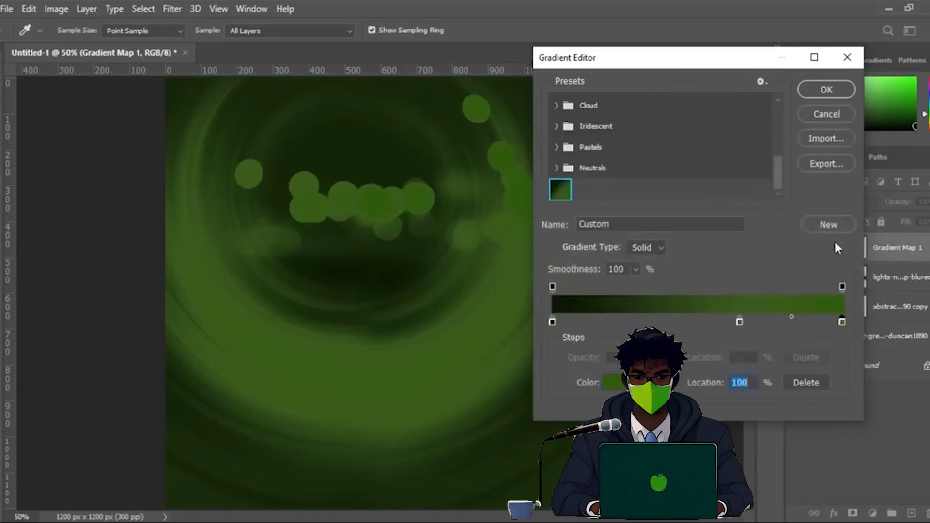
{"action": "left_click", "coordinate": [843, 286]}
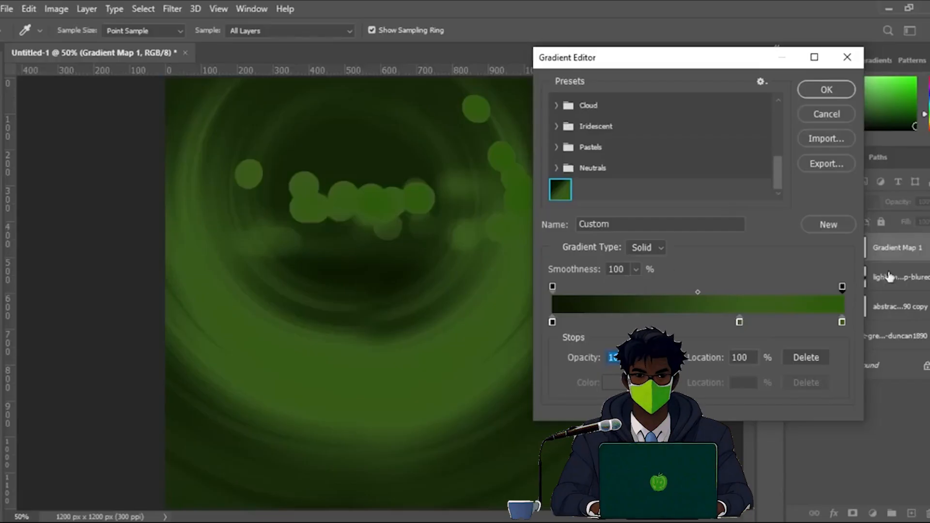
{"action": "left_click", "coordinate": [842, 322]}
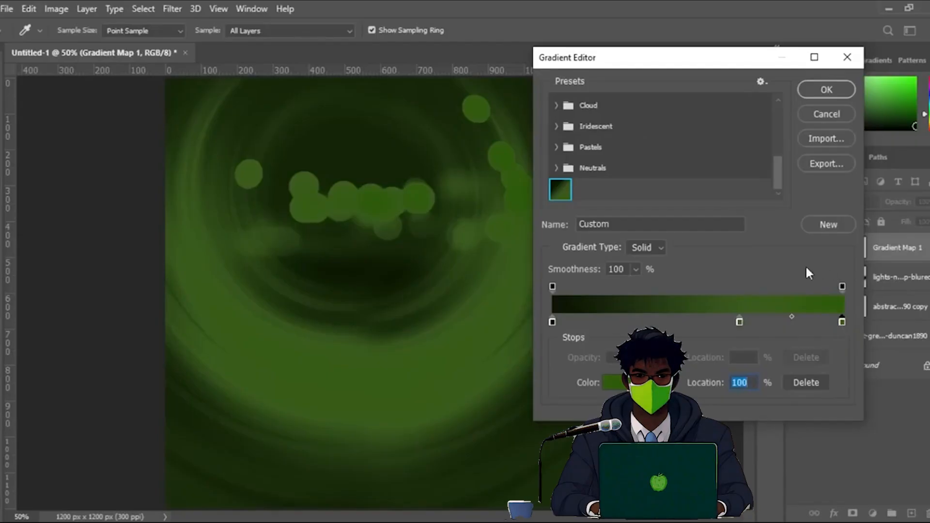
Step: Accept the green gradient and set the Gradient Map layer's blend mode to Soft Light
{"action": "left_click", "coordinate": [819, 88]}
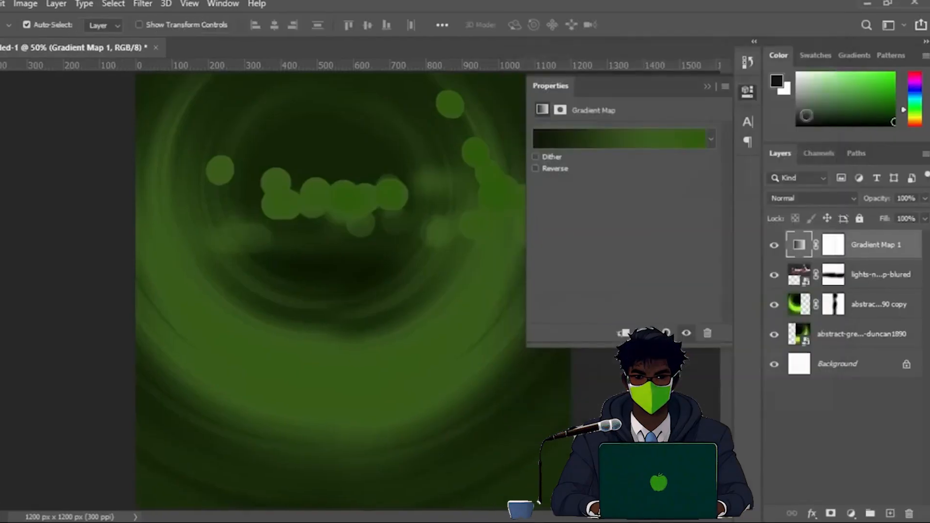
{"action": "left_click", "coordinate": [829, 198]}
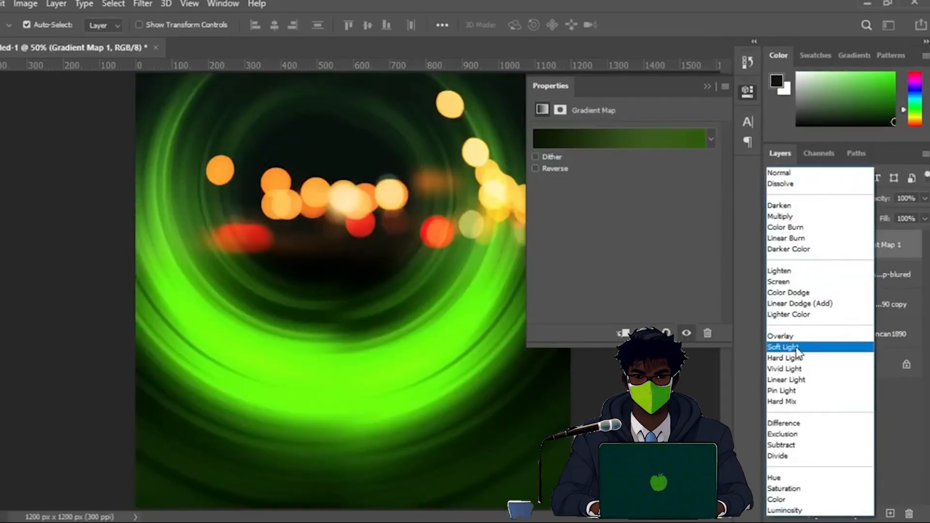
{"action": "left_click", "coordinate": [797, 347]}
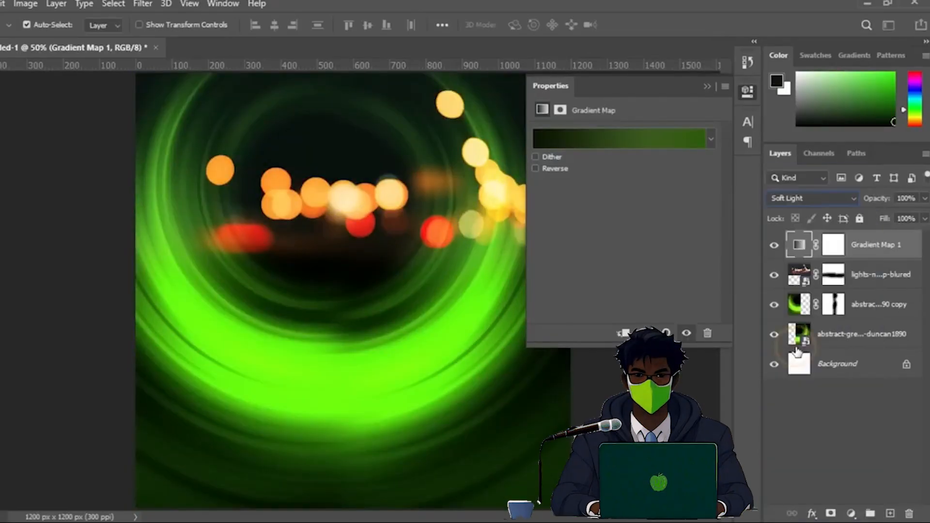
{"action": "left_click", "coordinate": [706, 88]}
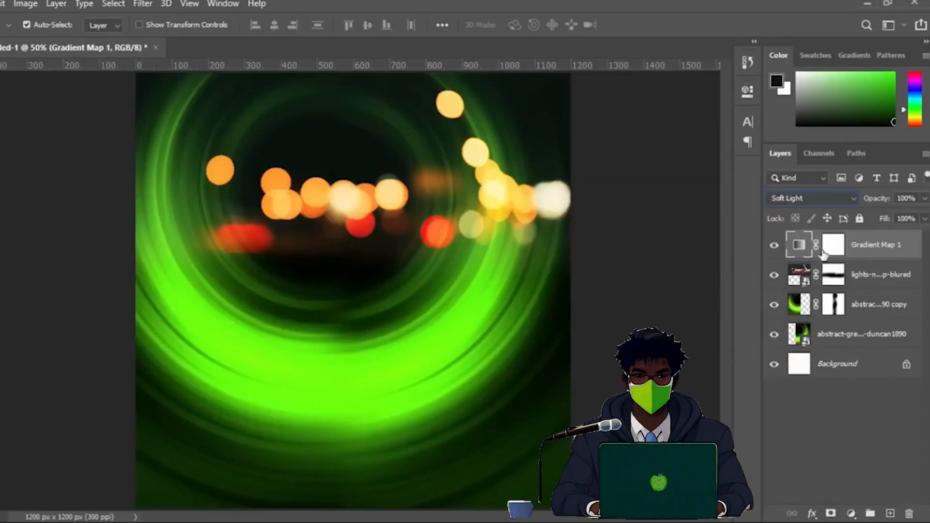
Step: Merge the two abstract-green ring layers into one layer and convert it to a Smart Object
{"action": "left_click", "coordinate": [908, 309]}
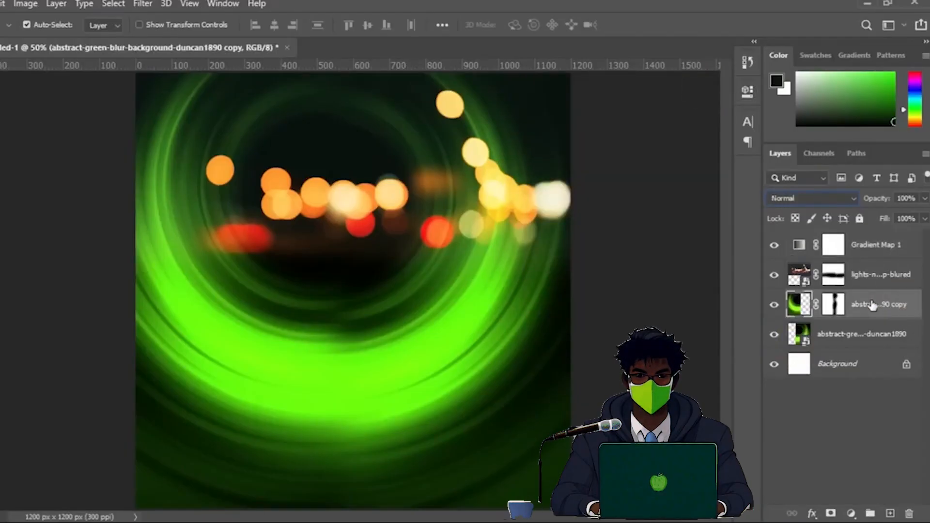
{"action": "left_click", "coordinate": [866, 337], "text": "shift"}
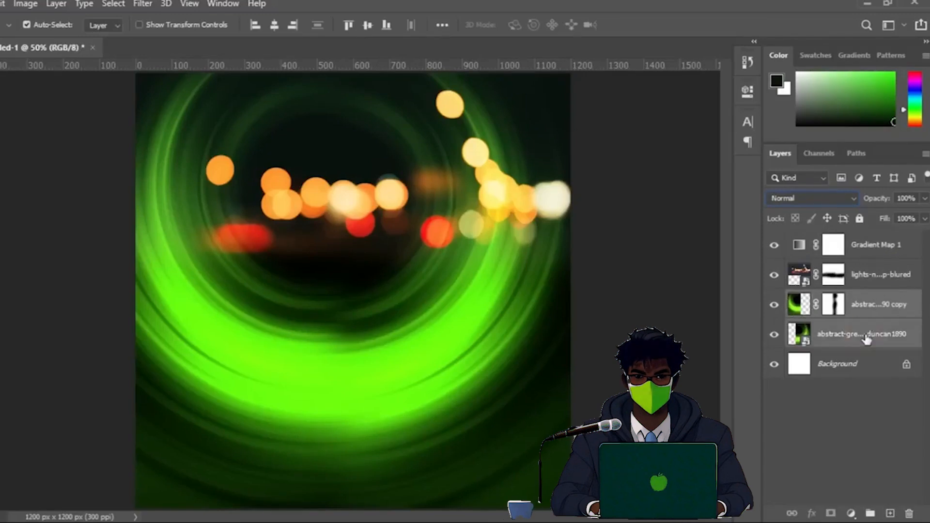
{"action": "right_click", "coordinate": [866, 338]}
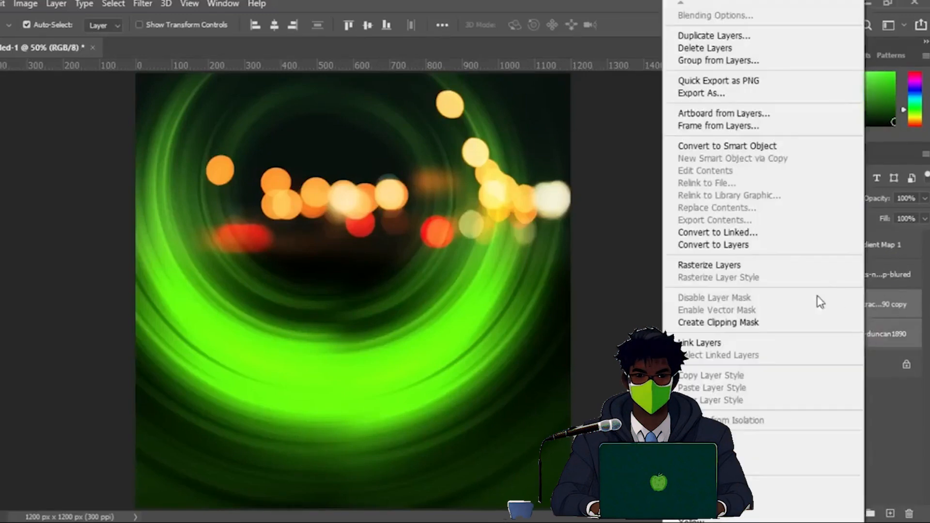
{"action": "left_click", "coordinate": [736, 441]}
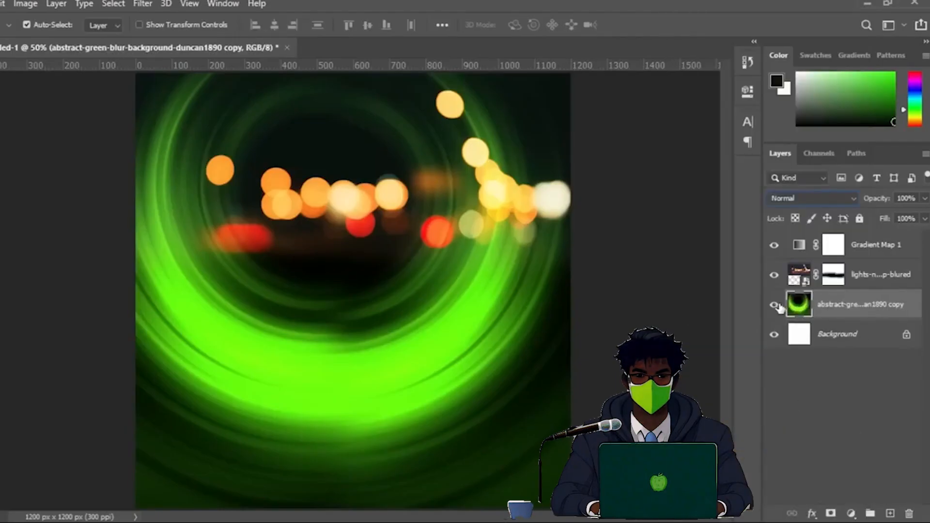
{"action": "right_click", "coordinate": [913, 307]}
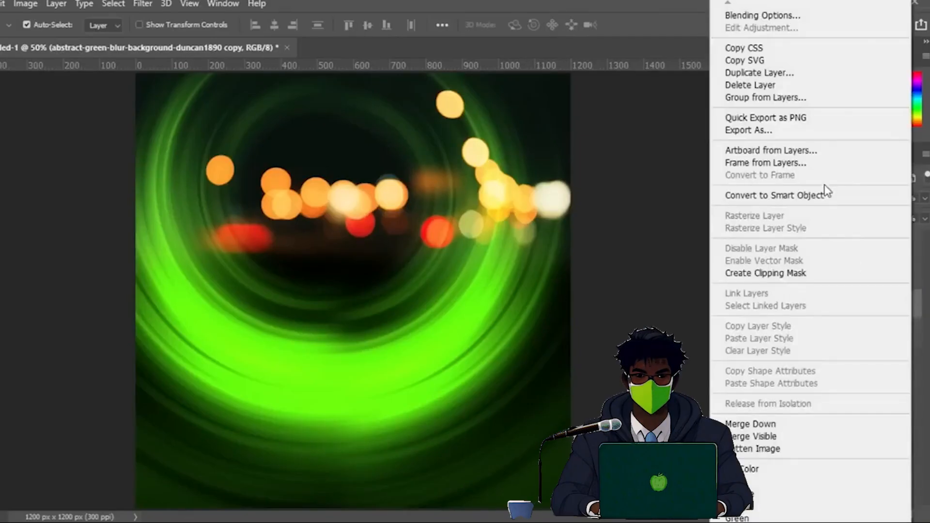
{"action": "left_click", "coordinate": [824, 195]}
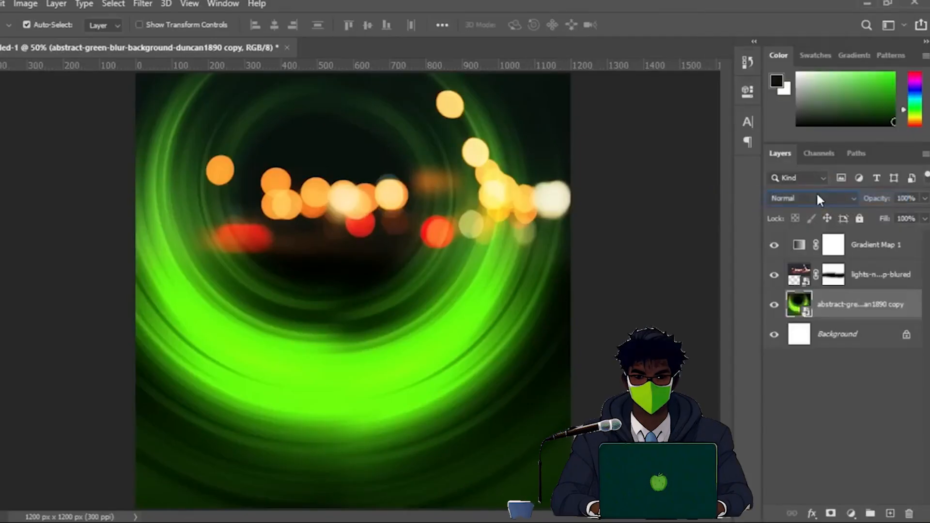
Step: Apply a Field Blur of 28 px to the merged green ring layer
{"action": "left_click", "coordinate": [142, 4]}
{"action": "mouse_move", "coordinate": [211, 168]}
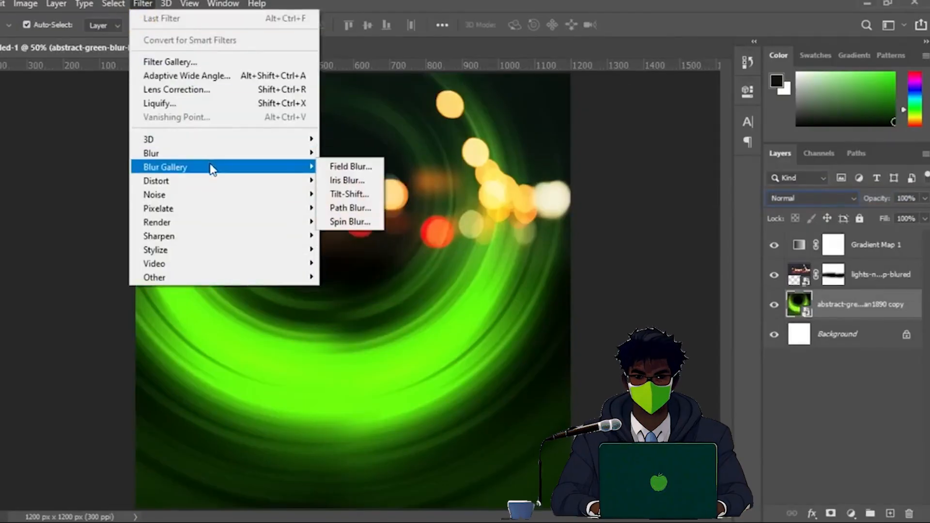
{"action": "left_click", "coordinate": [347, 170]}
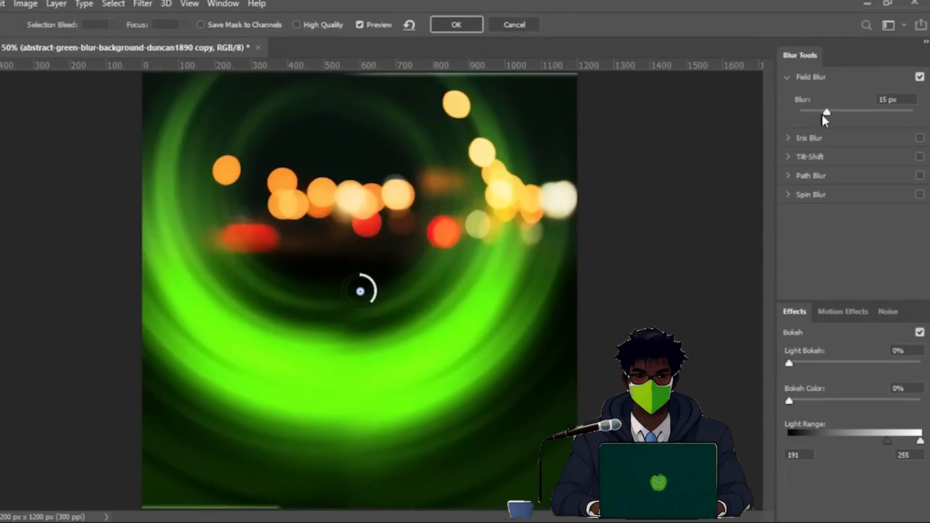
{"action": "mouse_move", "coordinate": [826, 112]}
{"action": "left_mouse_down"}
{"action": "mouse_move", "coordinate": [801, 112]}
{"action": "mouse_move", "coordinate": [861, 113]}
{"action": "mouse_move", "coordinate": [818, 109]}
{"action": "mouse_move", "coordinate": [832, 111]}
{"action": "left_mouse_up"}
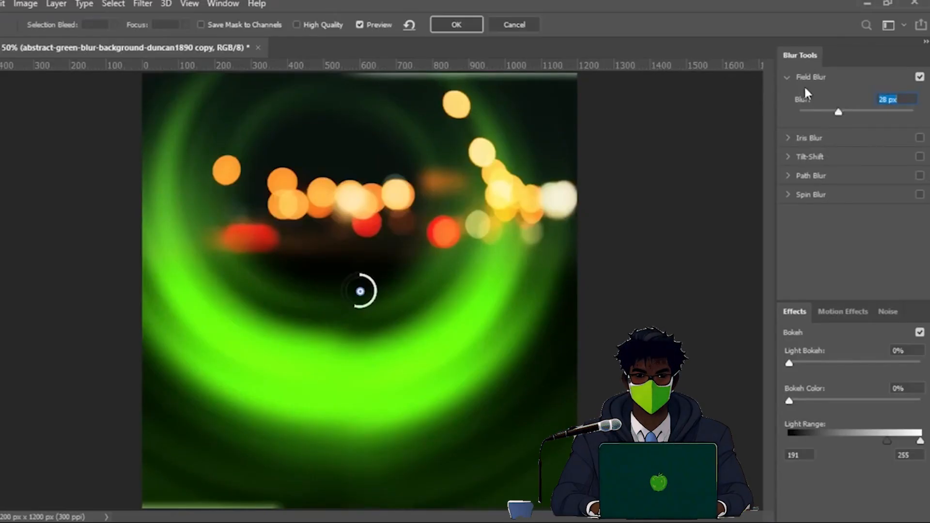
{"action": "left_click", "coordinate": [470, 24]}
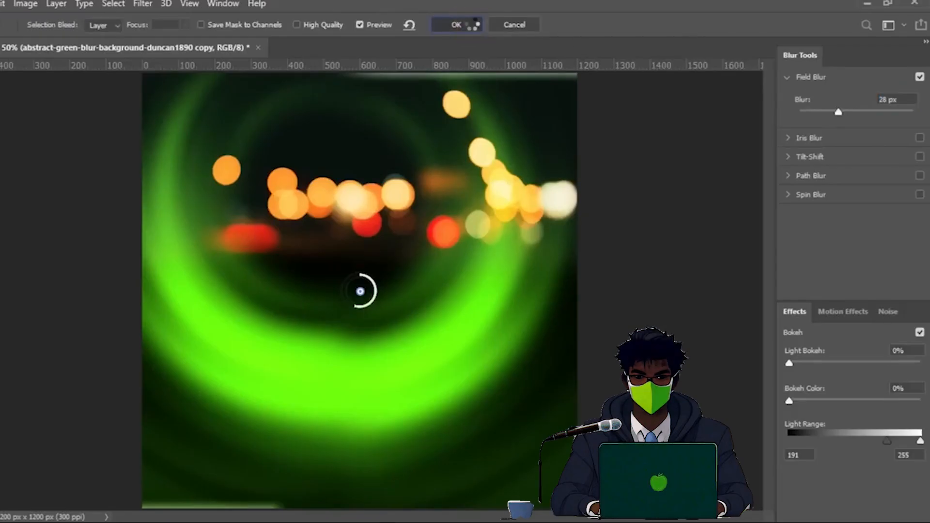
Step: Apply a Field Blur of 14 px to the lights-night-unsharp-blured layer
{"action": "left_click", "coordinate": [882, 277]}
{"action": "left_click", "coordinate": [140, 4]}
{"action": "mouse_move", "coordinate": [255, 163]}
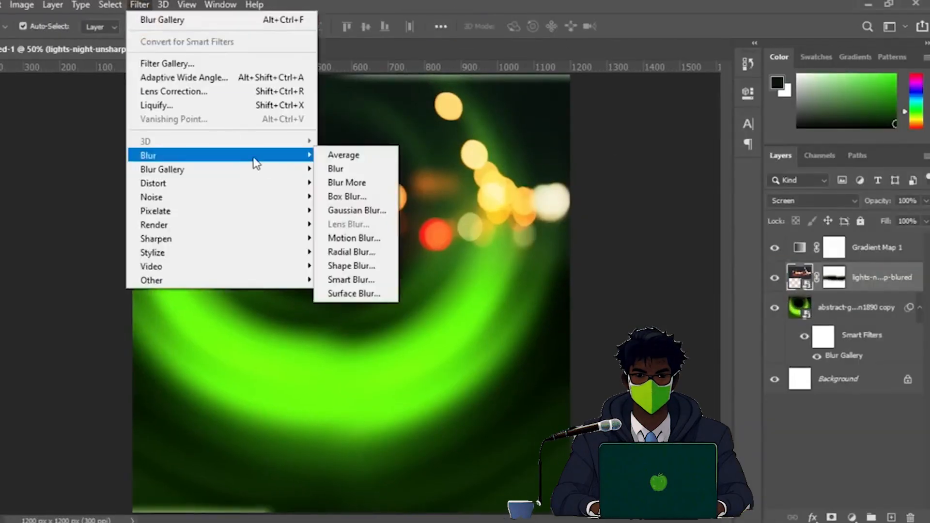
{"action": "left_click", "coordinate": [352, 168]}
{"action": "mouse_move", "coordinate": [826, 115]}
{"action": "left_mouse_down"}
{"action": "mouse_move", "coordinate": [850, 115]}
{"action": "mouse_move", "coordinate": [826, 116]}
{"action": "left_mouse_up"}
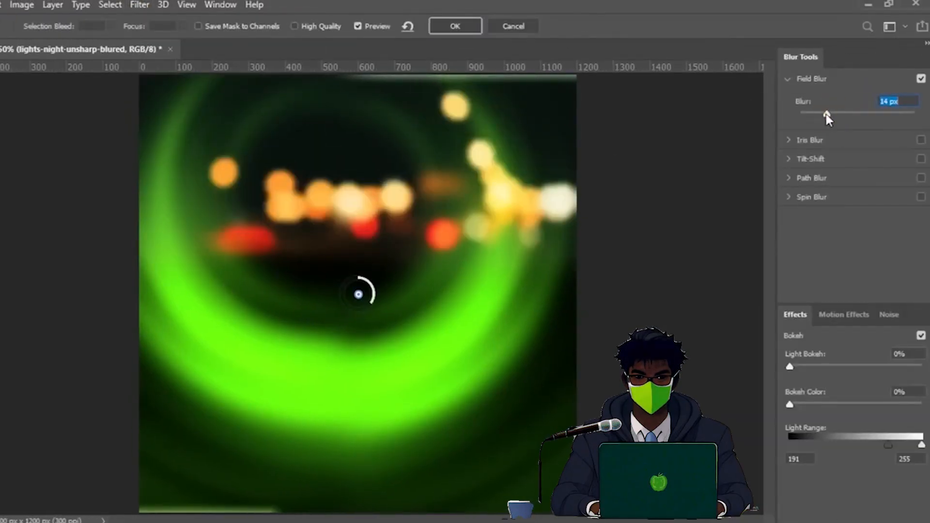
Step: Rename the group holding the background artwork layers as BG
{"action": "double_click", "coordinate": [820, 240]}
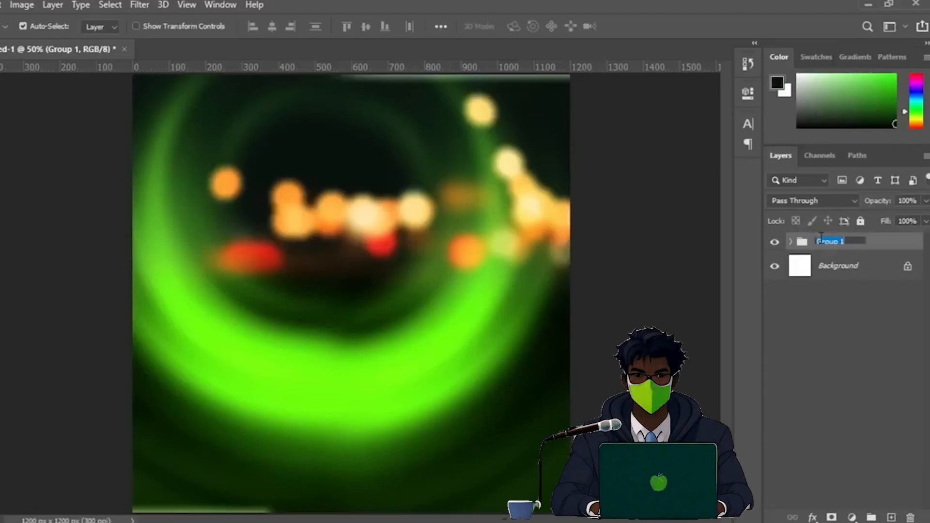
{"action": "type", "text": "Rs"}
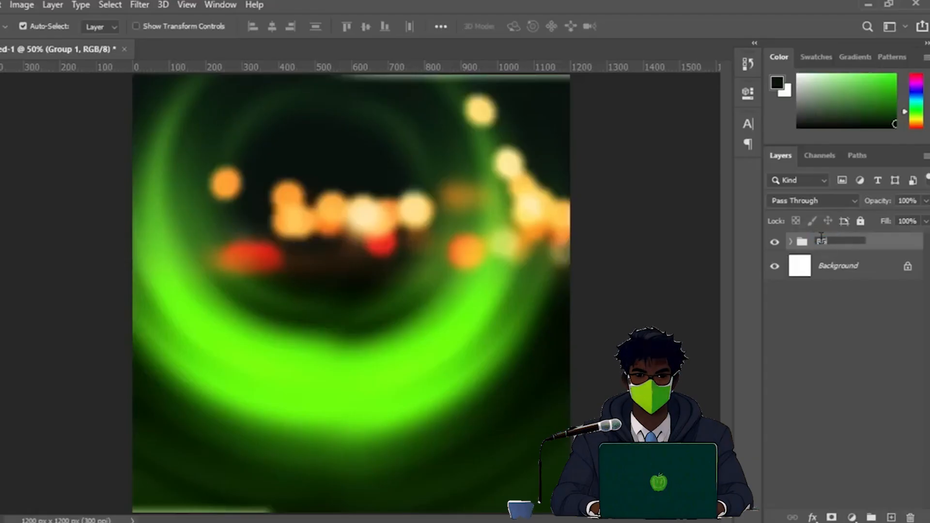
{"action": "key", "text": "Return"}
Step: Place the Avocado Green Women Suits image from the PARTY folder above the BG group, enlarged and lowered so the model is cropped below the hips
{"action": "left_click", "coordinate": [407, 522]}
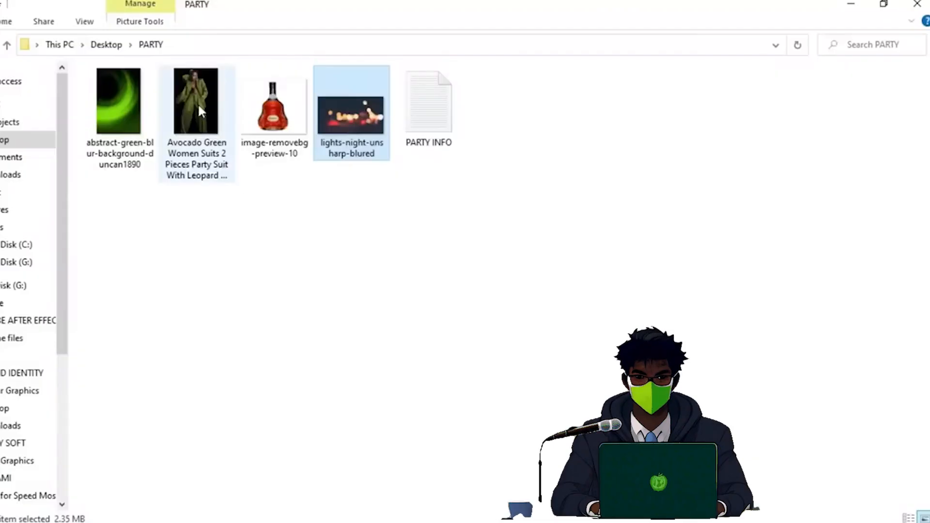
{"action": "left_click_drag", "start_coordinate": [205, 108], "coordinate": [407, 353]}
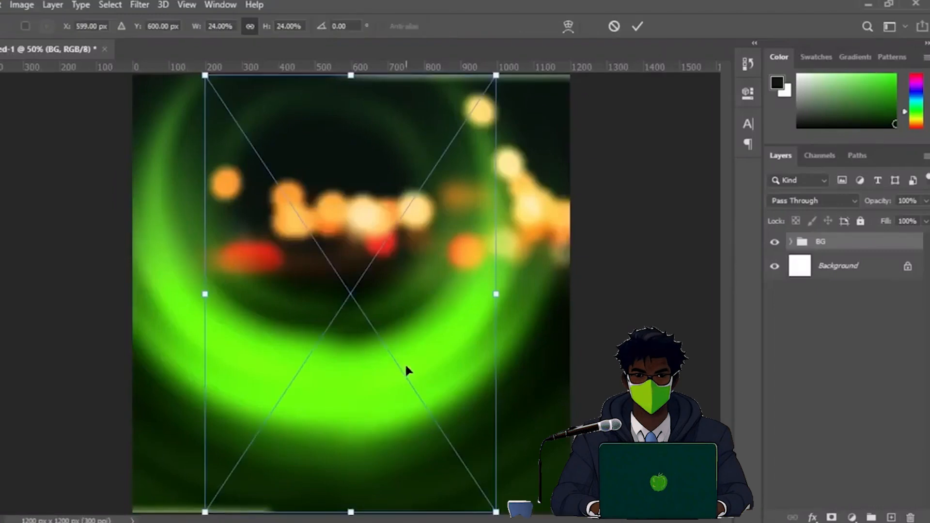
{"action": "left_click_drag", "start_coordinate": [403, 325], "coordinate": [403, 459]}
{"action": "left_click_drag", "start_coordinate": [496, 213], "coordinate": [607, 104]}
{"action": "key", "text": "Return"}
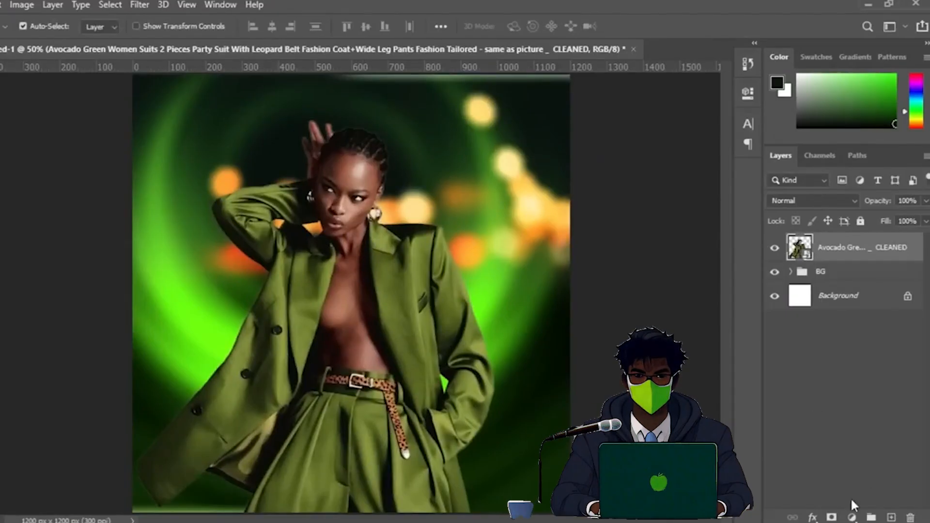
Step: Add a Curves adjustment clipped to the model layer and raise the RGB curve's midtones to brighten her
{"action": "left_click", "coordinate": [852, 516]}
{"action": "left_click", "coordinate": [847, 325]}
{"action": "left_click", "coordinate": [616, 248]}
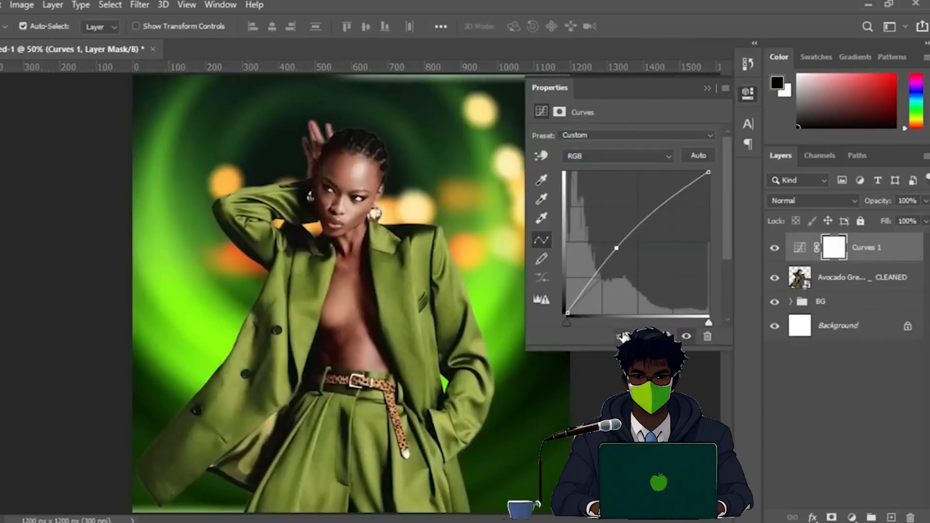
{"action": "left_click", "coordinate": [622, 336]}
{"action": "mouse_move", "coordinate": [616, 248]}
{"action": "left_mouse_down"}
{"action": "mouse_move", "coordinate": [605, 220]}
{"action": "mouse_move", "coordinate": [621, 250]}
{"action": "left_mouse_up"}
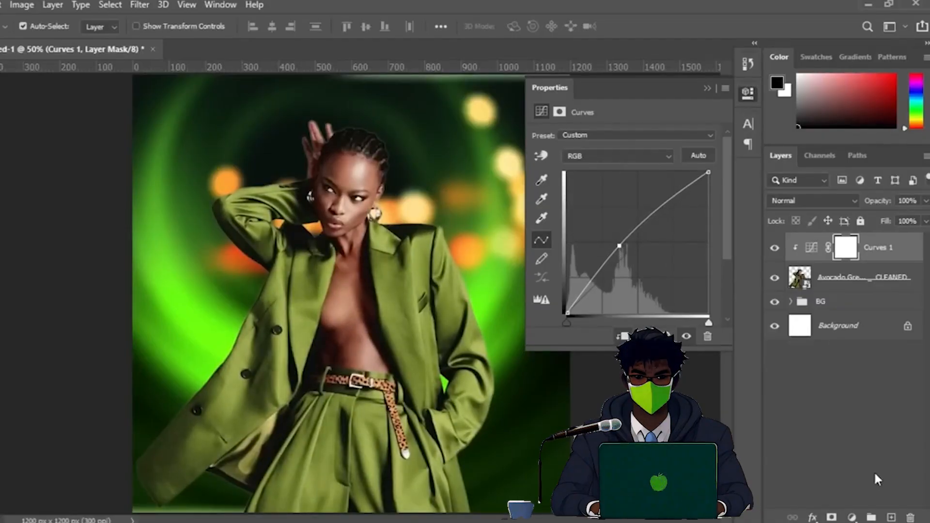
Step: Add a Selective Color adjustment above the model's Curves, set the Greens' Cyan to -100%, and clip it to the model
{"action": "left_click", "coordinate": [713, 88]}
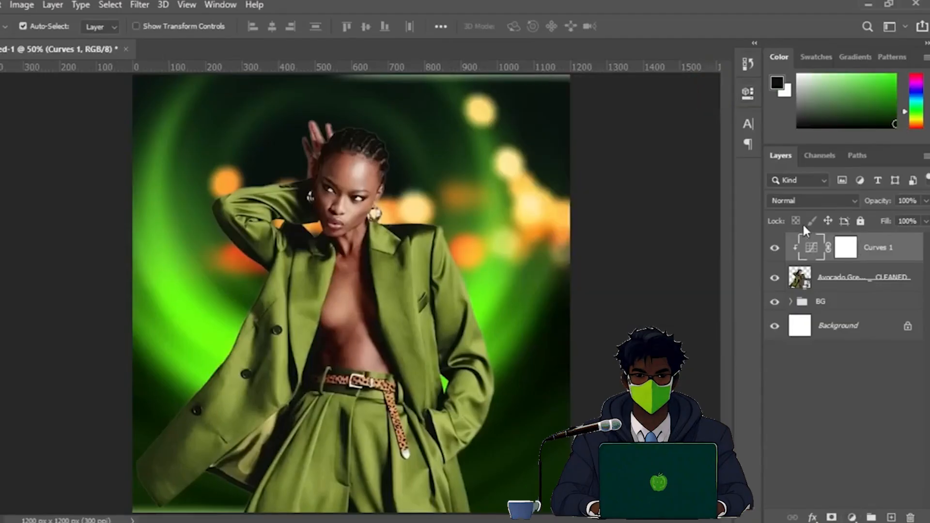
{"action": "left_click", "coordinate": [851, 518]}
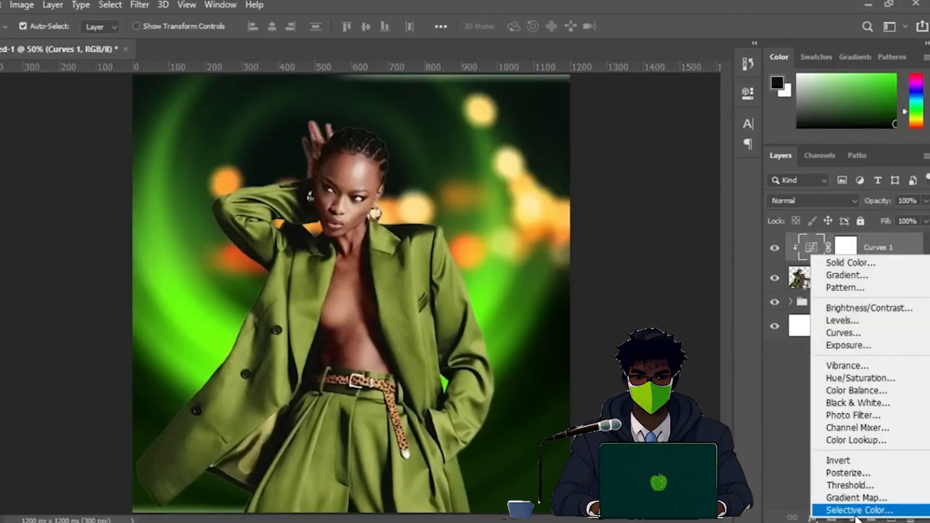
{"action": "left_click", "coordinate": [859, 510]}
{"action": "left_click", "coordinate": [669, 151]}
{"action": "left_click", "coordinate": [655, 179]}
{"action": "left_click_drag", "start_coordinate": [625, 182], "coordinate": [544, 183]}
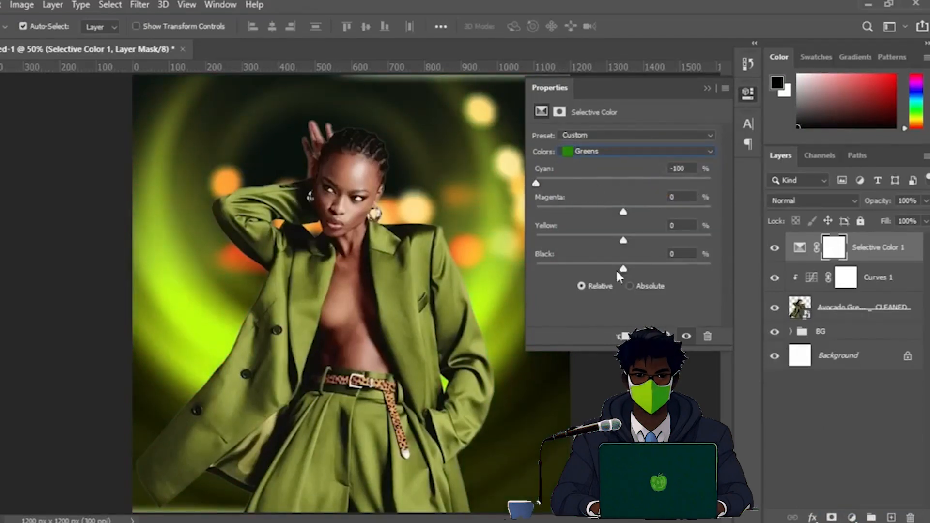
{"action": "left_click", "coordinate": [623, 336]}
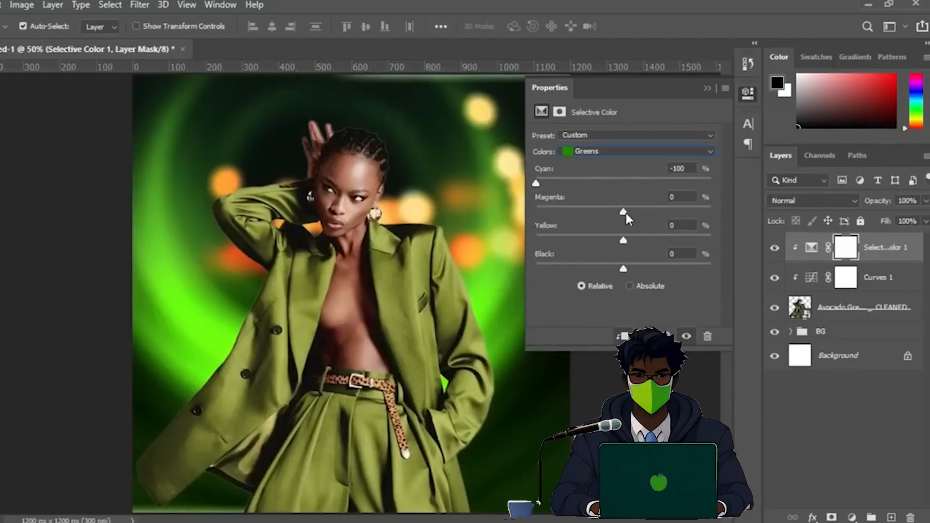
Step: Set the Selective Color Greens to Cyan +100%, Magenta -100%, Yellow +93% and Black +8%, and compare the model with and without it
{"action": "left_click_drag", "start_coordinate": [624, 211], "coordinate": [535, 220]}
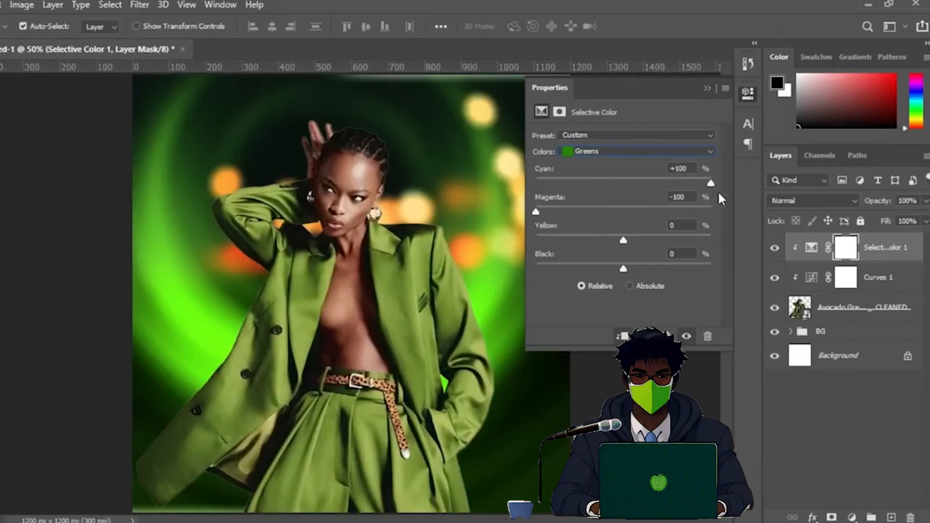
{"action": "left_click_drag", "start_coordinate": [624, 238], "coordinate": [705, 241]}
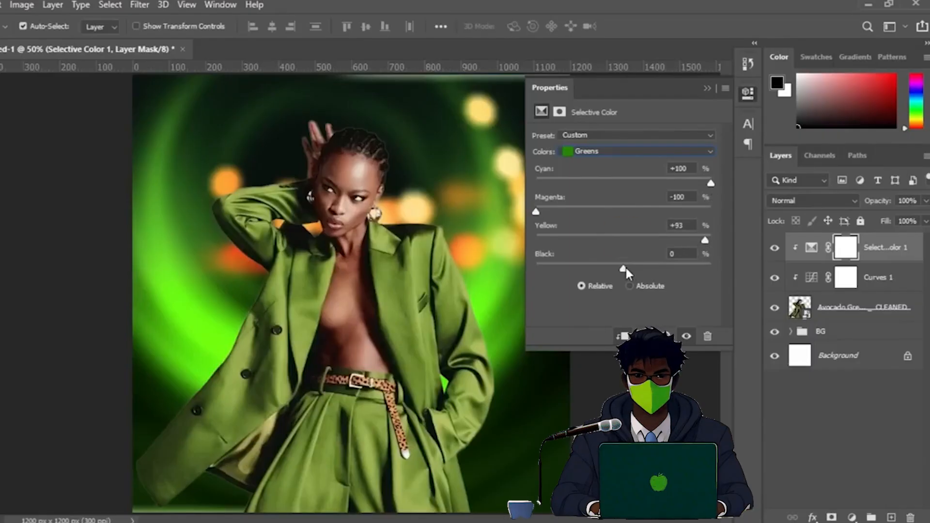
{"action": "mouse_move", "coordinate": [624, 266]}
{"action": "left_mouse_down"}
{"action": "mouse_move", "coordinate": [642, 267]}
{"action": "mouse_move", "coordinate": [630, 269]}
{"action": "left_mouse_up"}
{"action": "left_click", "coordinate": [774, 249]}
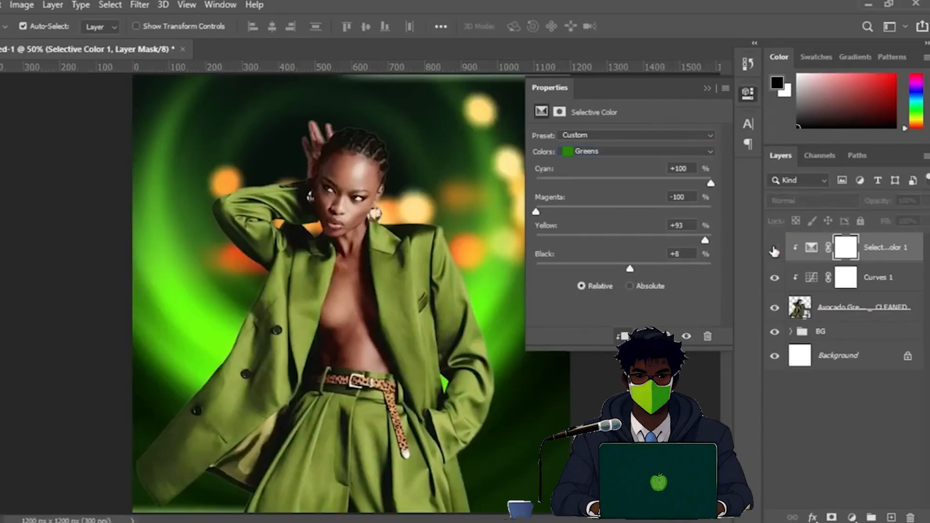
{"action": "left_click", "coordinate": [774, 249]}
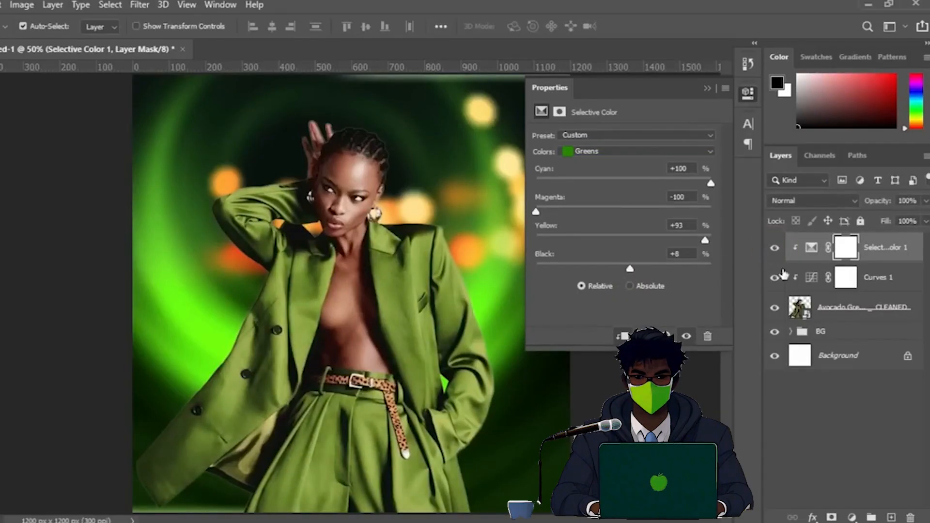
{"action": "left_click", "coordinate": [708, 88]}
Step: Add a Hue/Saturation adjustment clipped to the model and raise its saturation slightly
{"action": "left_click", "coordinate": [852, 518]}
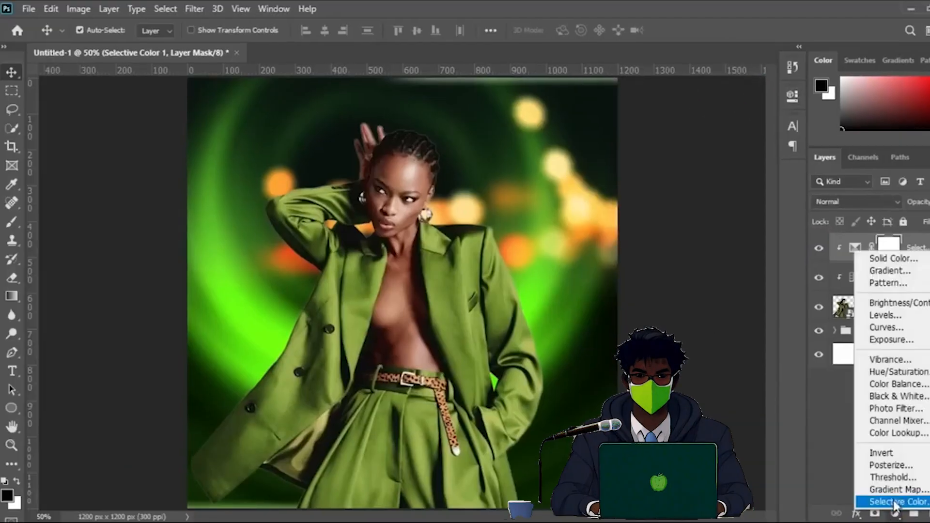
{"action": "left_click", "coordinate": [898, 372]}
{"action": "left_click", "coordinate": [671, 335]}
{"action": "left_click_drag", "start_coordinate": [671, 221], "coordinate": [683, 220]}
Step: Add a clipped Curves adjustment directly above the model layer and raise the Green channel's midtones for a brighter green suit
{"action": "left_click", "coordinate": [915, 308]}
{"action": "left_click", "coordinate": [910, 338]}
{"action": "left_click", "coordinate": [895, 513]}
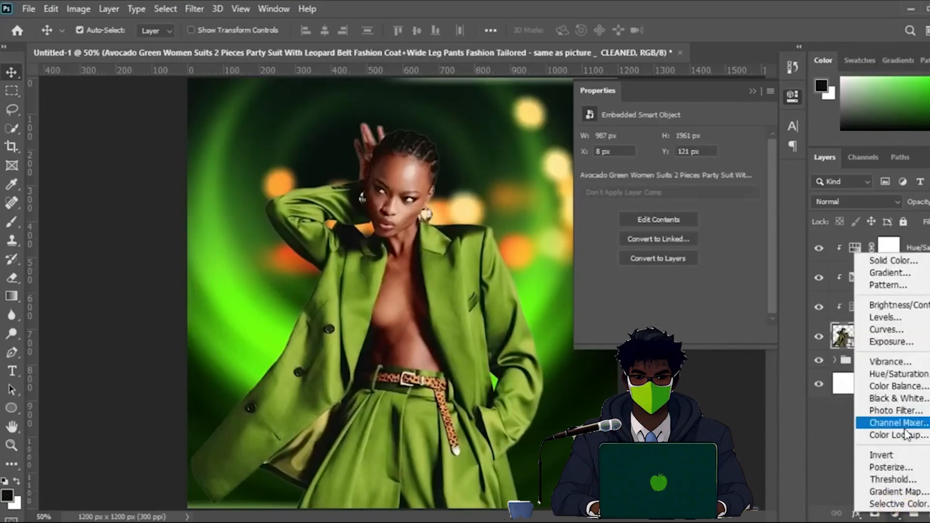
{"action": "left_click", "coordinate": [891, 329]}
{"action": "left_click", "coordinate": [664, 157]}
{"action": "left_click", "coordinate": [630, 189]}
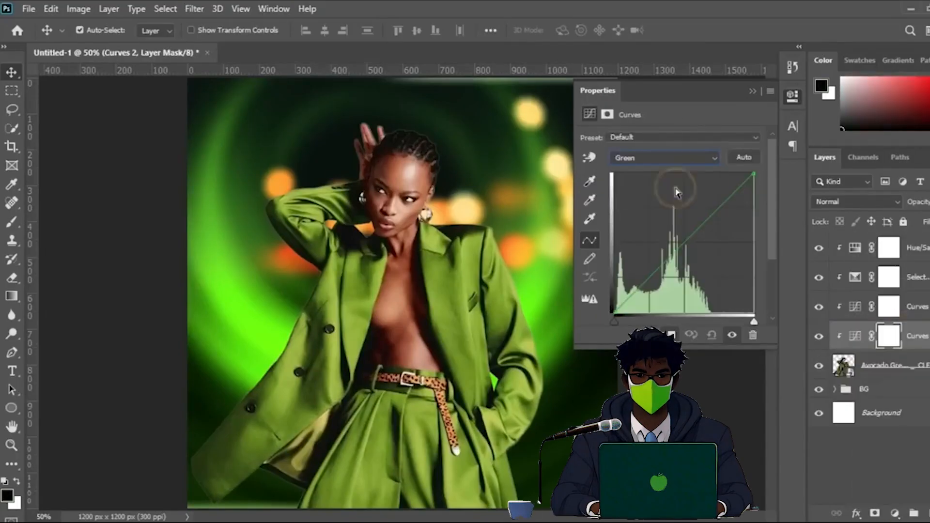
{"action": "left_click_drag", "start_coordinate": [678, 244], "coordinate": [674, 240]}
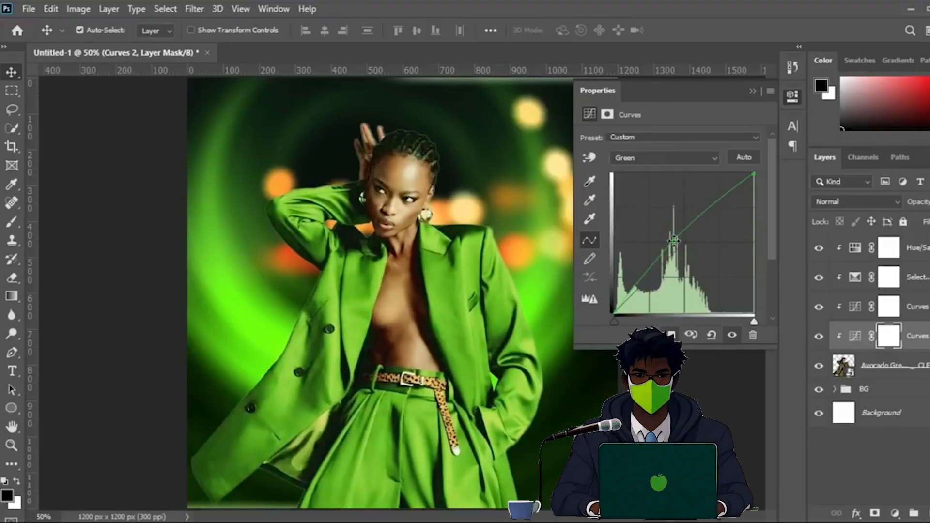
{"action": "left_click", "coordinate": [752, 92]}
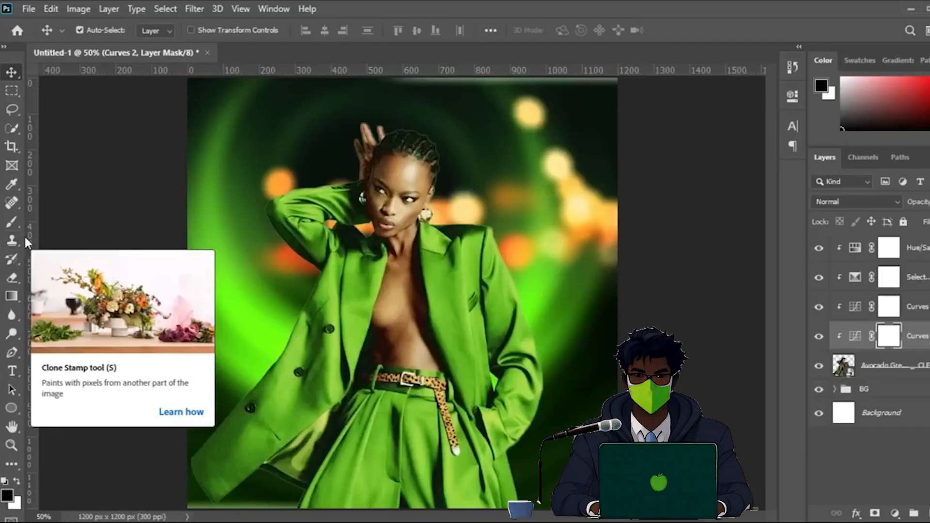
Step: Mask the green Curves off the model's face, neck and bare torso with a soft 90 px black brush
{"action": "left_click", "coordinate": [11, 222]}
{"action": "key", "text": "bracketleft"}
{"action": "key", "text": "bracketleft"}
{"action": "key", "text": "bracketleft"}
{"action": "key", "text": "bracketleft"}
{"action": "key", "text": "bracketleft"}
{"action": "key", "text": "bracketleft"}
{"action": "left_click", "coordinate": [421, 148]}
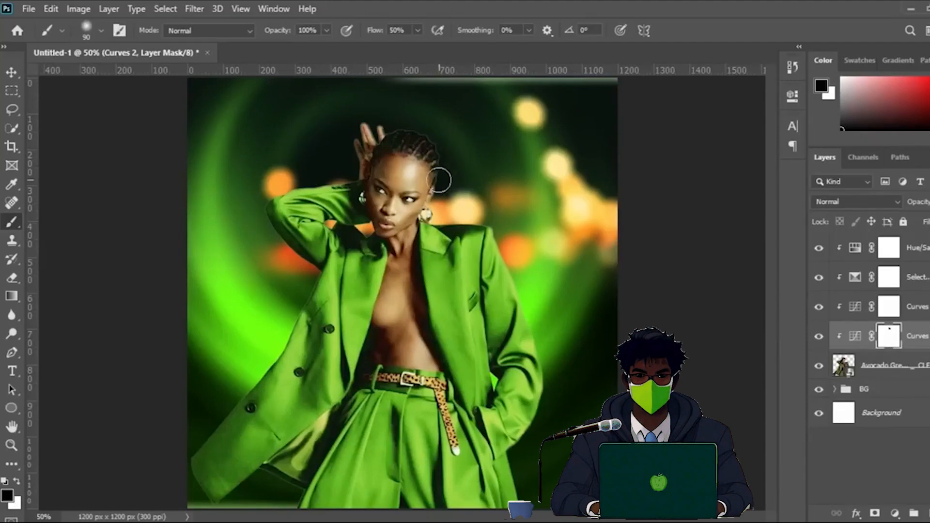
{"action": "mouse_move", "coordinate": [434, 167]}
{"action": "left_mouse_down"}
{"action": "mouse_move", "coordinate": [416, 145]}
{"action": "mouse_move", "coordinate": [385, 156]}
{"action": "mouse_move", "coordinate": [427, 166]}
{"action": "mouse_move", "coordinate": [396, 222]}
{"action": "mouse_move", "coordinate": [386, 171]}
{"action": "mouse_move", "coordinate": [385, 219]}
{"action": "mouse_move", "coordinate": [405, 253]}
{"action": "left_mouse_up"}
{"action": "mouse_move", "coordinate": [406, 332]}
{"action": "left_mouse_down"}
{"action": "mouse_move", "coordinate": [397, 268]}
{"action": "mouse_move", "coordinate": [375, 357]}
{"action": "mouse_move", "coordinate": [416, 356]}
{"action": "left_mouse_up"}
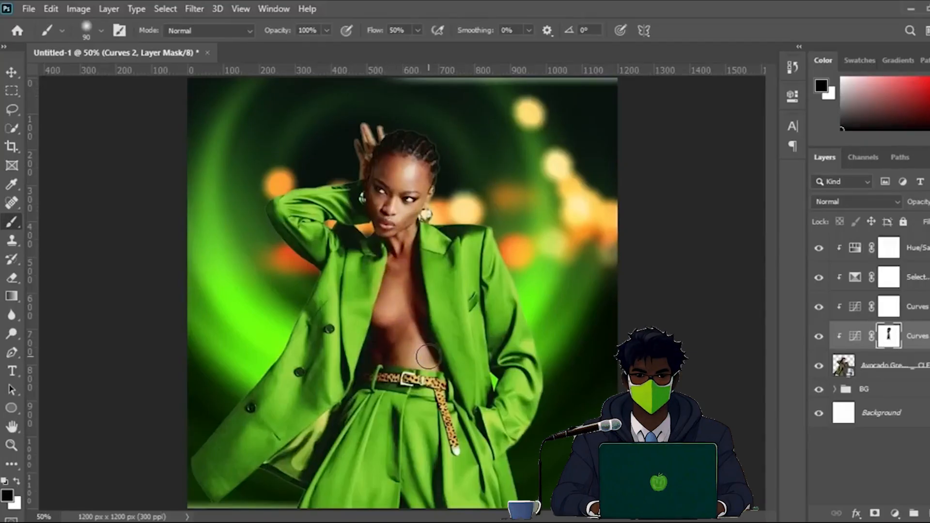
{"action": "left_click", "coordinate": [11, 72]}
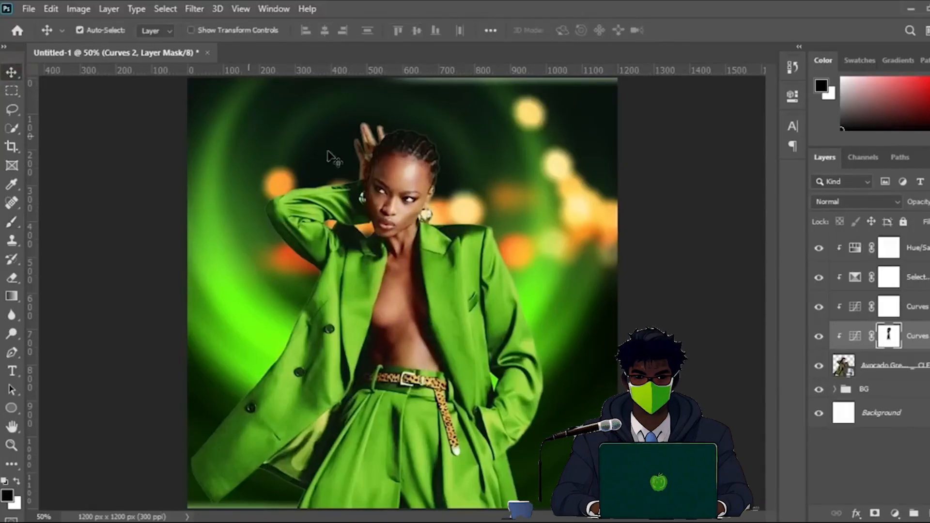
Step: Group the model layer with its four clipped adjustments and name the group model
{"action": "left_click", "coordinate": [900, 366]}
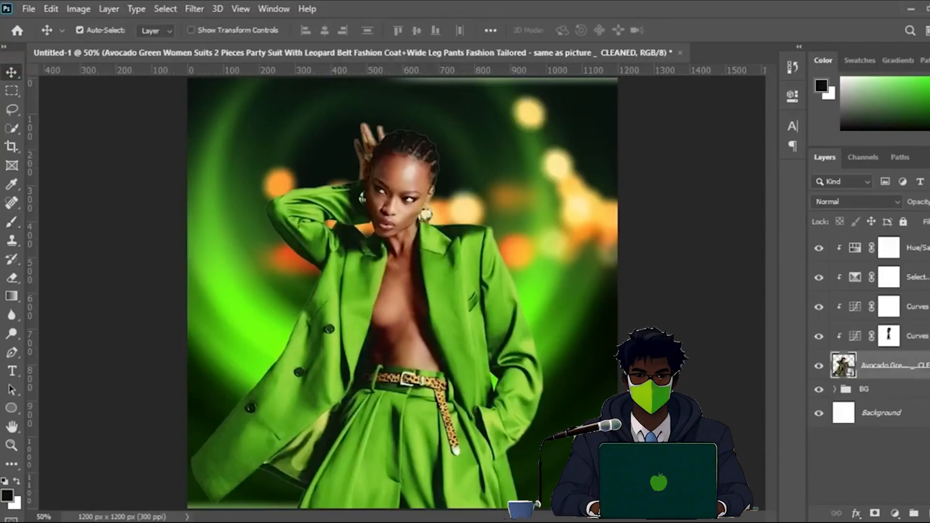
{"action": "left_click", "coordinate": [926, 251], "text": "shift"}
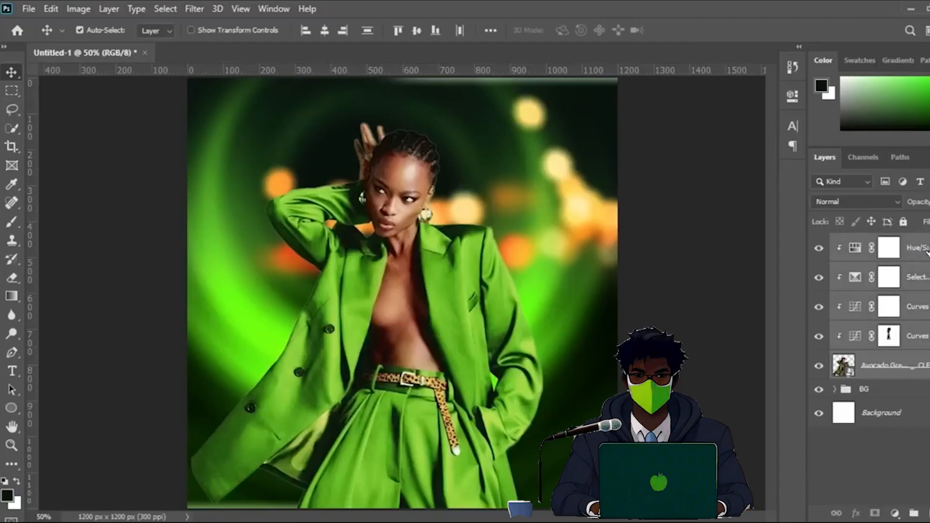
{"action": "left_click", "coordinate": [913, 512]}
{"action": "double_click", "coordinate": [873, 241]}
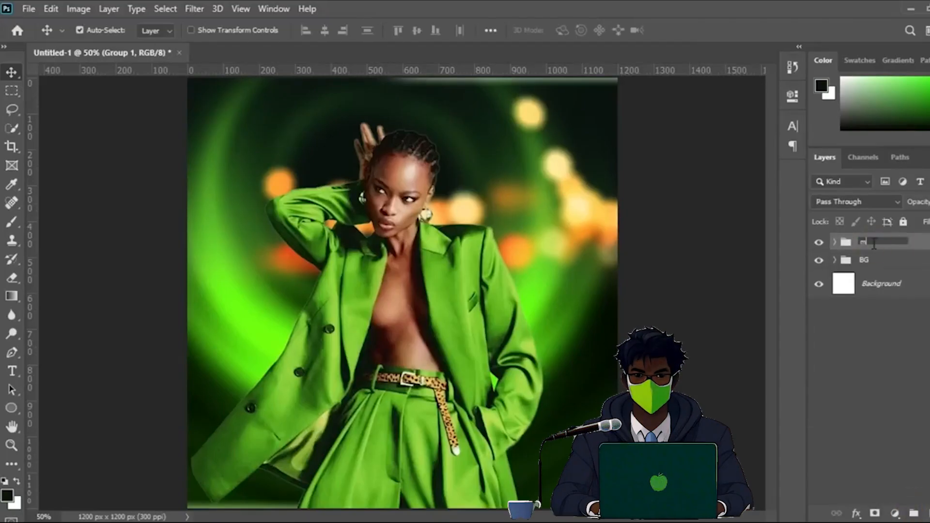
{"action": "key", "text": "Return"}
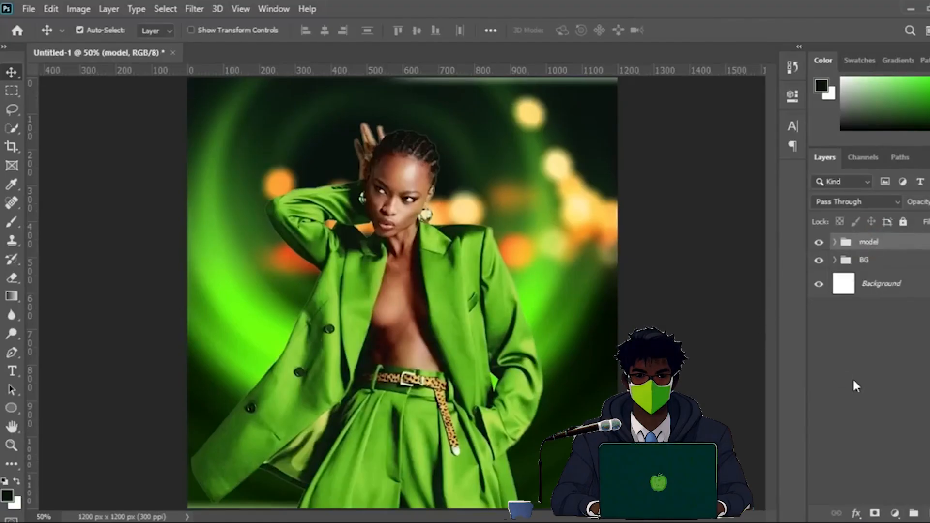
Step: On a new layer above the model group, paint a soft dark green fade over the flyer's lower part, using a brush up to 300 px
{"action": "left_click", "coordinate": [926, 512]}
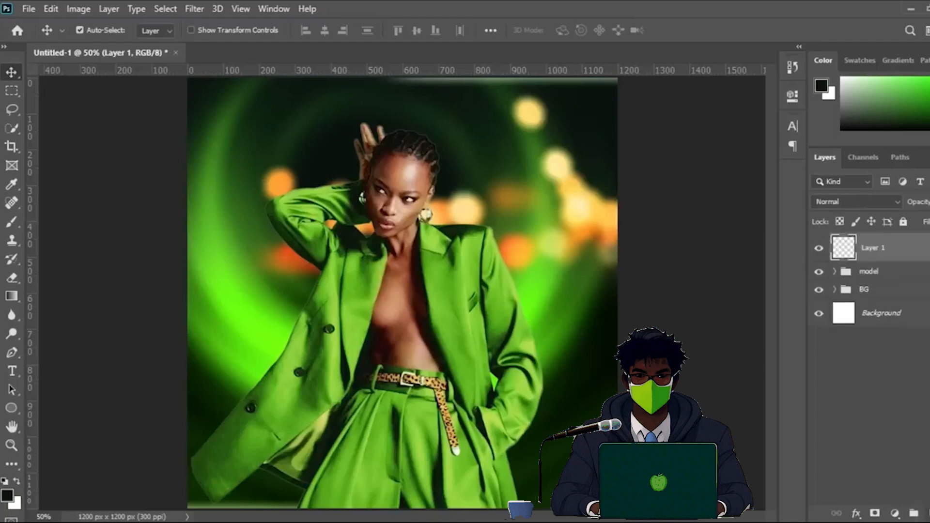
{"action": "left_click", "coordinate": [12, 221]}
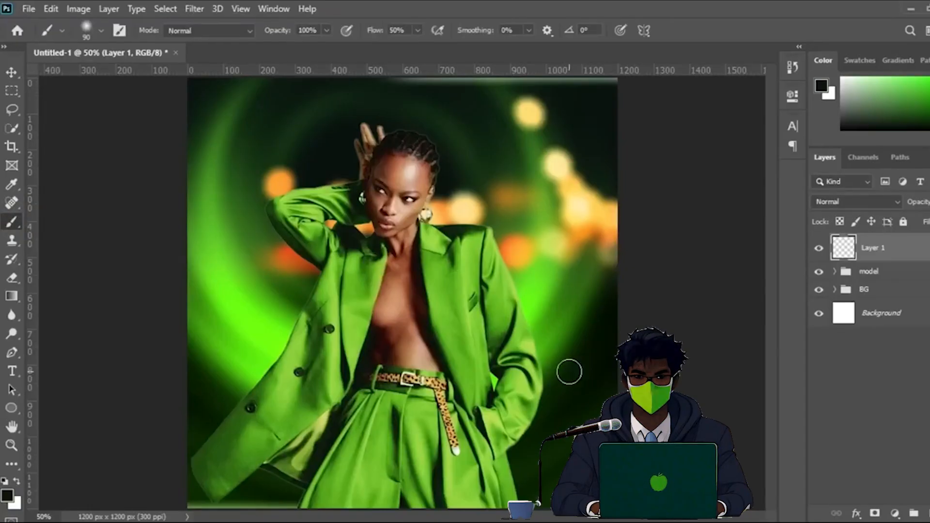
{"action": "key", "text": "bracketright"}
{"action": "key", "text": "bracketright"}
{"action": "key", "text": "bracketright"}
{"action": "key", "text": "bracketright"}
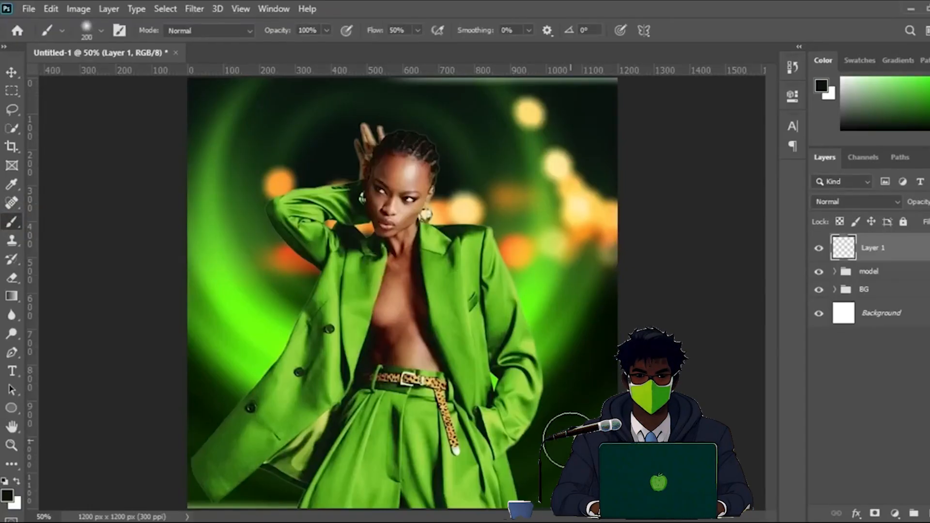
{"action": "mouse_move", "coordinate": [527, 482]}
{"action": "left_mouse_down"}
{"action": "mouse_move", "coordinate": [208, 494]}
{"action": "mouse_move", "coordinate": [292, 441]}
{"action": "mouse_move", "coordinate": [342, 457]}
{"action": "mouse_move", "coordinate": [584, 484]}
{"action": "mouse_move", "coordinate": [436, 405]}
{"action": "mouse_move", "coordinate": [276, 436]}
{"action": "mouse_move", "coordinate": [297, 452]}
{"action": "mouse_move", "coordinate": [202, 465]}
{"action": "mouse_move", "coordinate": [484, 402]}
{"action": "mouse_move", "coordinate": [519, 409]}
{"action": "mouse_move", "coordinate": [537, 501]}
{"action": "left_mouse_up"}
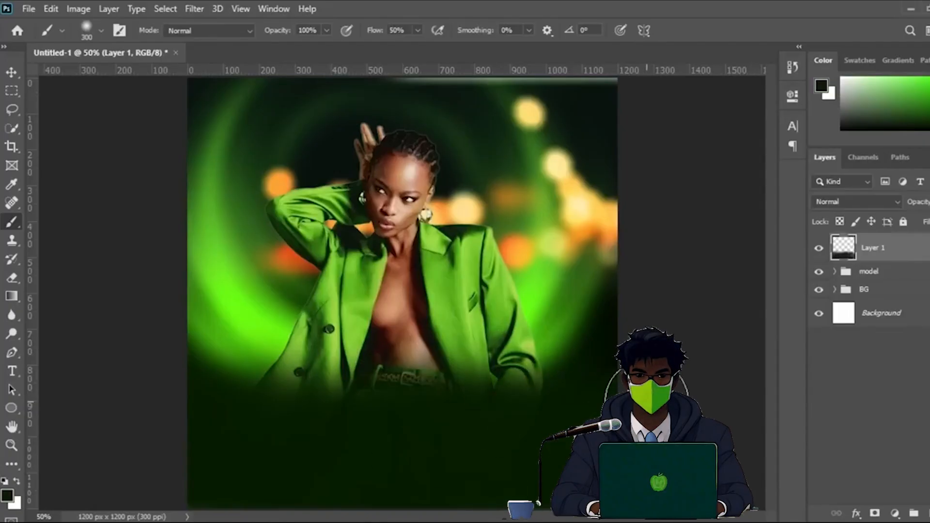
{"action": "left_click", "coordinate": [12, 72]}
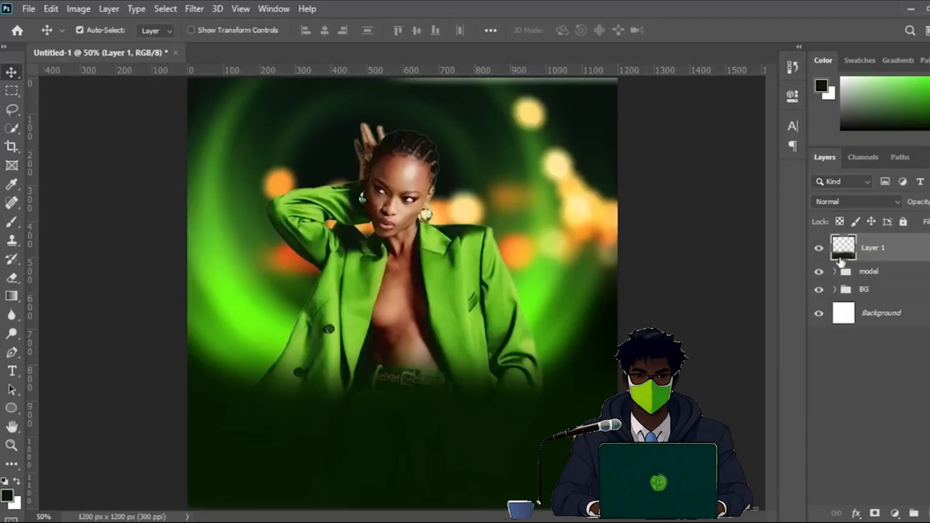
Step: Identify the abstract-green-blur-background layer in the BG group and shift it slightly to the right
{"action": "left_click", "coordinate": [834, 271]}
{"action": "left_click", "coordinate": [834, 272]}
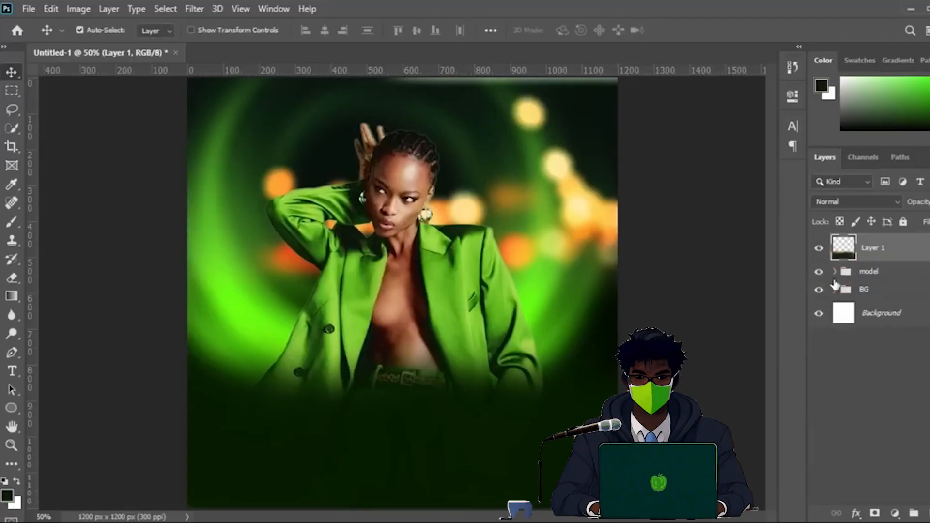
{"action": "left_click", "coordinate": [834, 289]}
{"action": "left_click", "coordinate": [818, 342]}
{"action": "left_click", "coordinate": [819, 342]}
{"action": "left_click", "coordinate": [819, 372]}
{"action": "left_click", "coordinate": [819, 372]}
{"action": "left_click", "coordinate": [905, 373]}
{"action": "key", "text": "ctrl+t"}
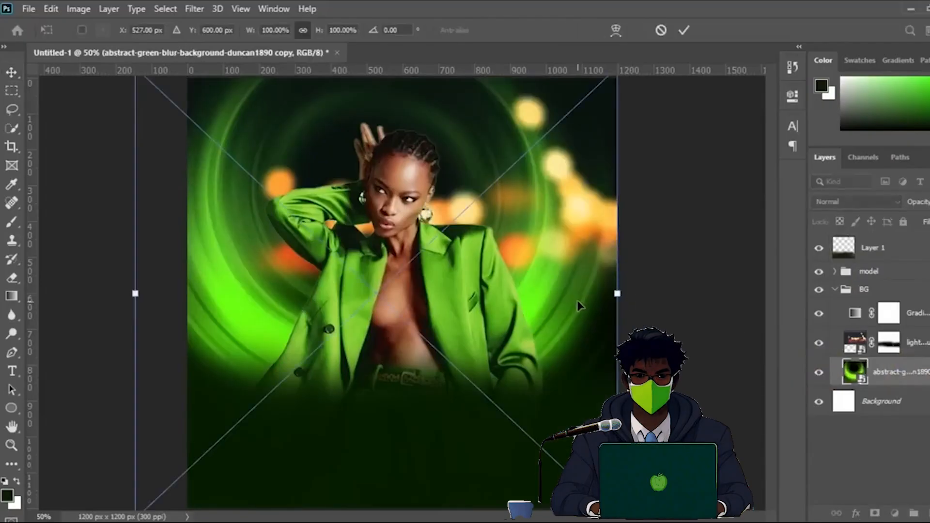
{"action": "left_click_drag", "start_coordinate": [575, 286], "coordinate": [586, 291]}
{"action": "key", "text": "Return"}
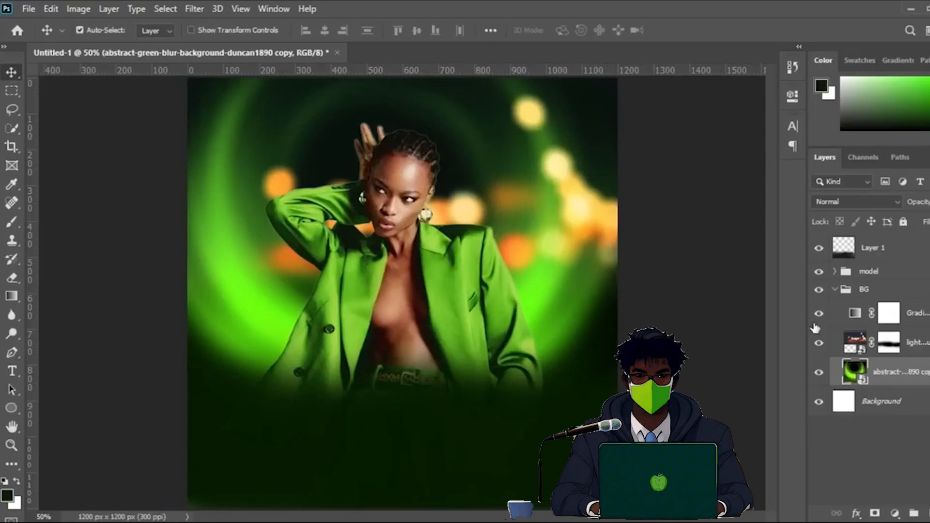
Step: Scale the lights-night-unsharp-blured layer to 103.97% and move it upward behind the model, then collapse the BG group
{"action": "left_click", "coordinate": [855, 342]}
{"action": "key", "text": "ctrl+t"}
{"action": "left_click_drag", "start_coordinate": [456, 215], "coordinate": [455, 195]}
{"action": "left_click_drag", "start_coordinate": [660, 318], "coordinate": [678, 329]}
{"action": "left_click_drag", "start_coordinate": [606, 275], "coordinate": [604, 262]}
{"action": "key", "text": "Return"}
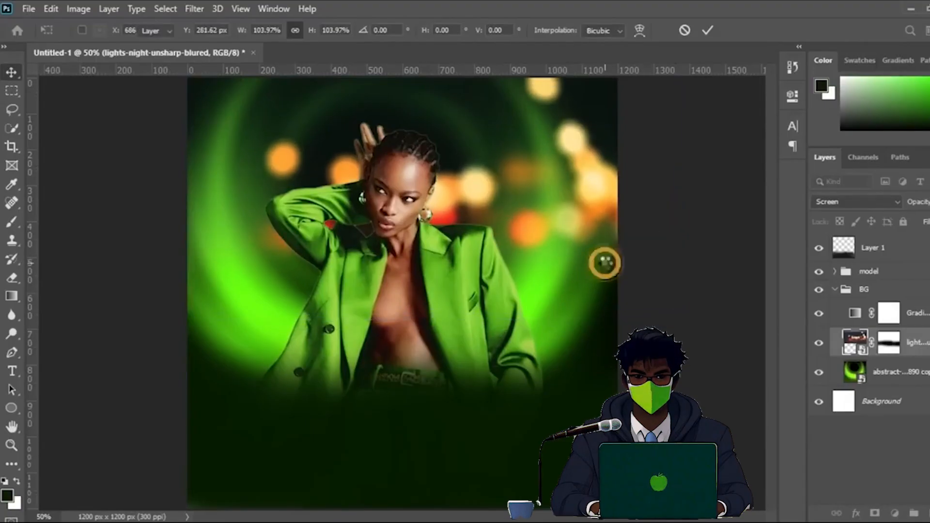
{"action": "left_click", "coordinate": [834, 290]}
Step: Copy "FLAMESRECORDS ENTERTAINMENT PRESENTS" from the PARTY INFO Notepad file and paste it as a text layer near the flyer's top
{"action": "left_click", "coordinate": [896, 256]}
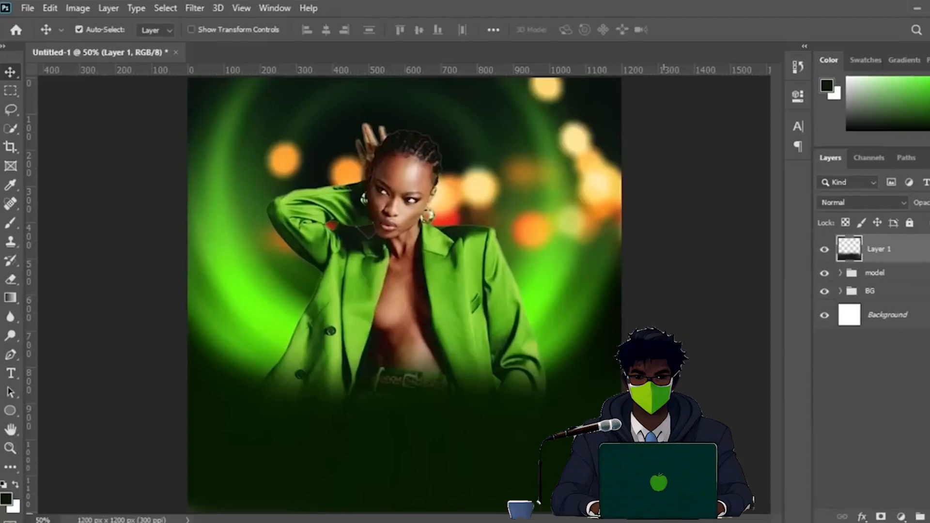
{"action": "key", "text": "alt+Tab"}
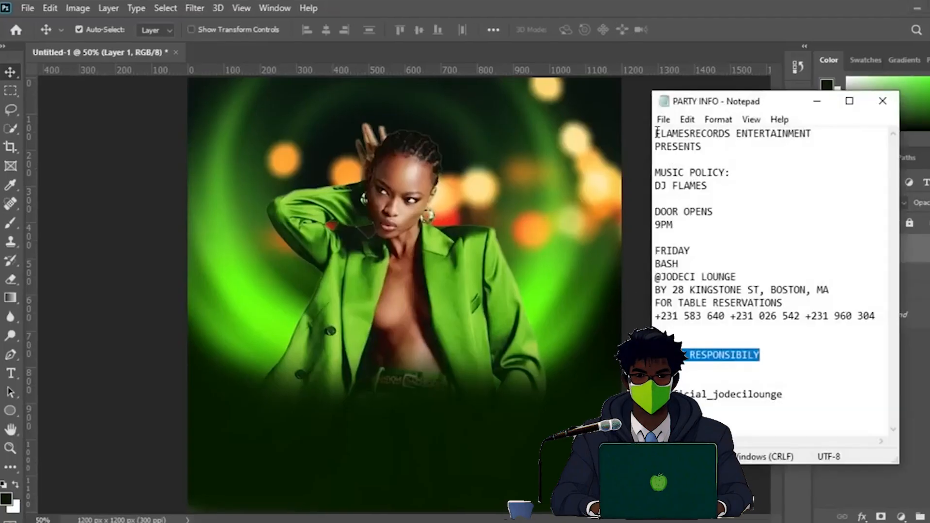
{"action": "left_click_drag", "start_coordinate": [657, 132], "coordinate": [710, 150]}
{"action": "key", "text": "ctrl+c"}
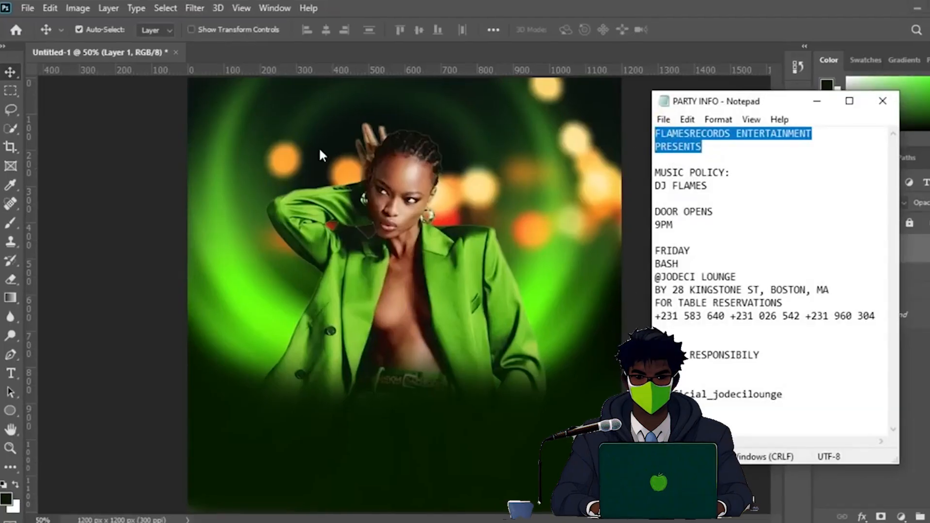
{"action": "left_click", "coordinate": [10, 373]}
{"action": "left_click", "coordinate": [312, 127]}
{"action": "key", "text": "ctrl+v"}
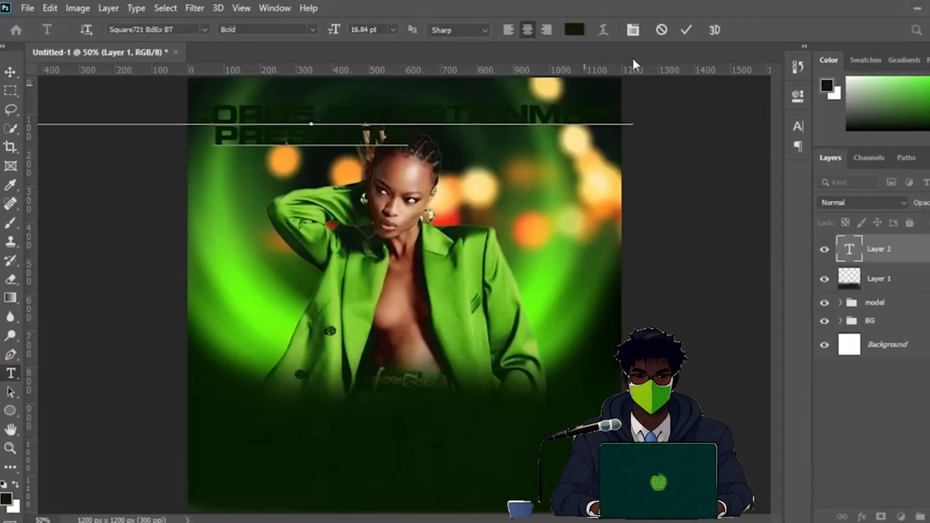
{"action": "left_click", "coordinate": [686, 30]}
Step: Set the FLAMESRECORDS ENTERTAINMENT PRESENTS text to Montserrat Regular in white (ffffff)
{"action": "left_click", "coordinate": [798, 126]}
{"action": "left_click", "coordinate": [694, 147]}
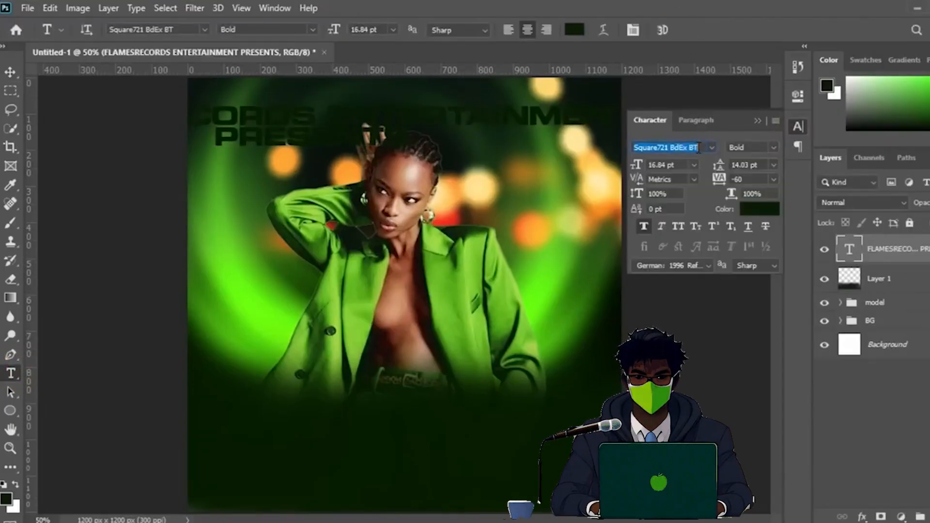
{"action": "type", "text": "m"}
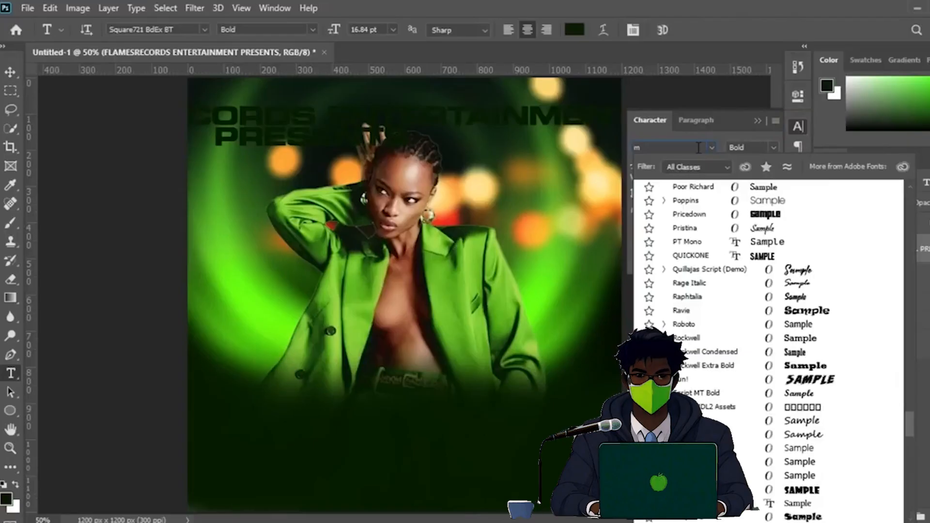
{"action": "type", "text": "ont"}
{"action": "key", "text": "Return"}
{"action": "left_click", "coordinate": [773, 148]}
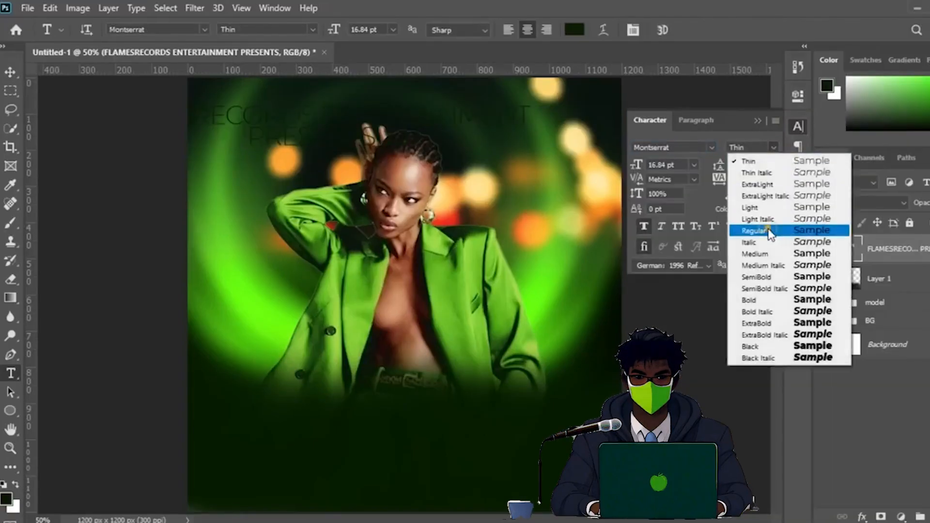
{"action": "left_click", "coordinate": [770, 235]}
{"action": "left_click", "coordinate": [763, 208]}
{"action": "type", "text": "ffffff"}
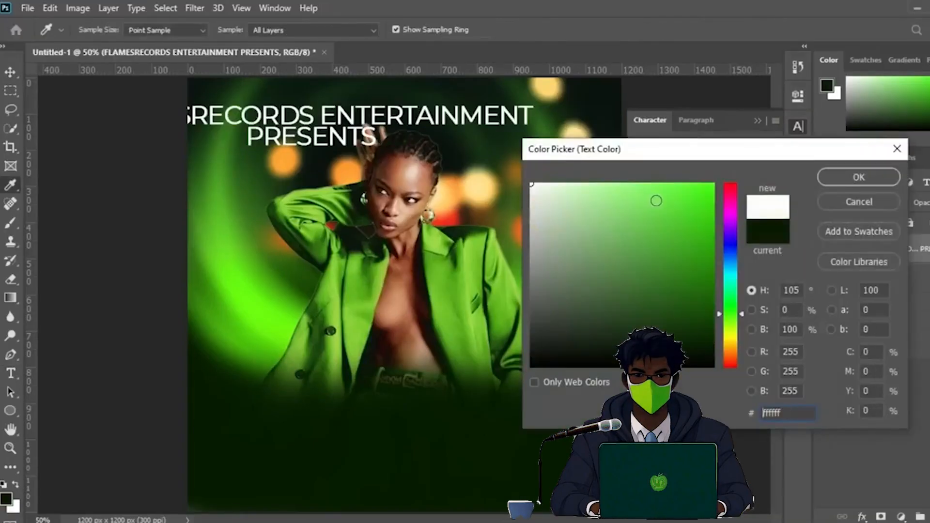
{"action": "left_click", "coordinate": [844, 182]}
Step: Set the presenter text's size to 4.84 pt, its leading to 10.03 pt and its tracking to 540
{"action": "left_click", "coordinate": [717, 179]}
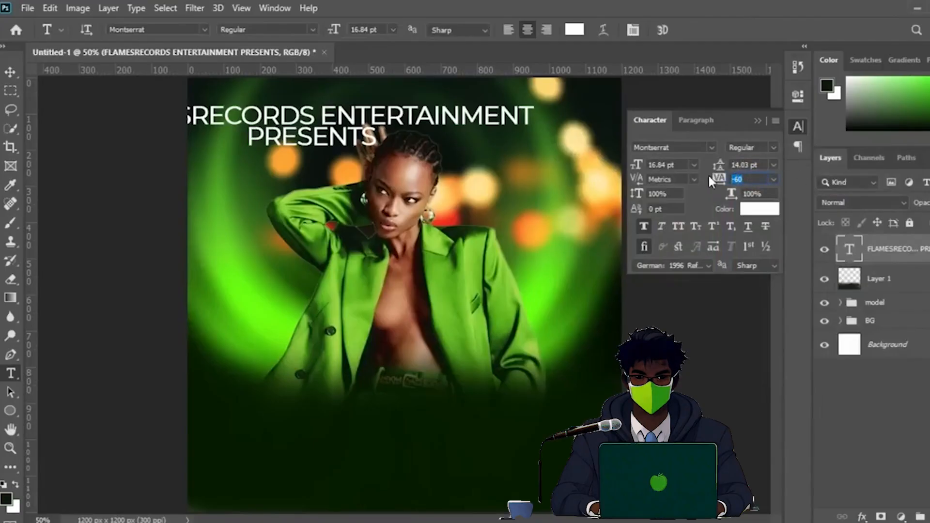
{"action": "type", "text": "0"}
{"action": "key", "text": "Return"}
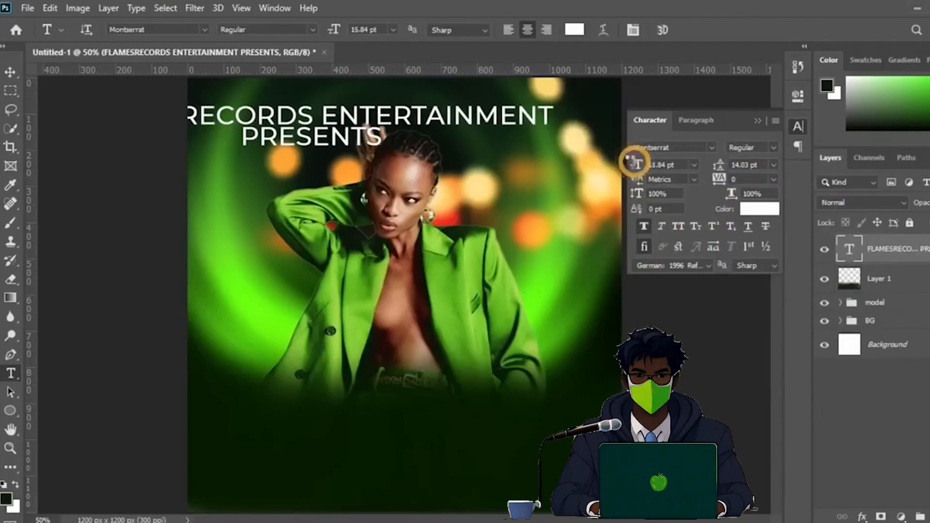
{"action": "left_click_drag", "start_coordinate": [638, 164], "coordinate": [632, 164]}
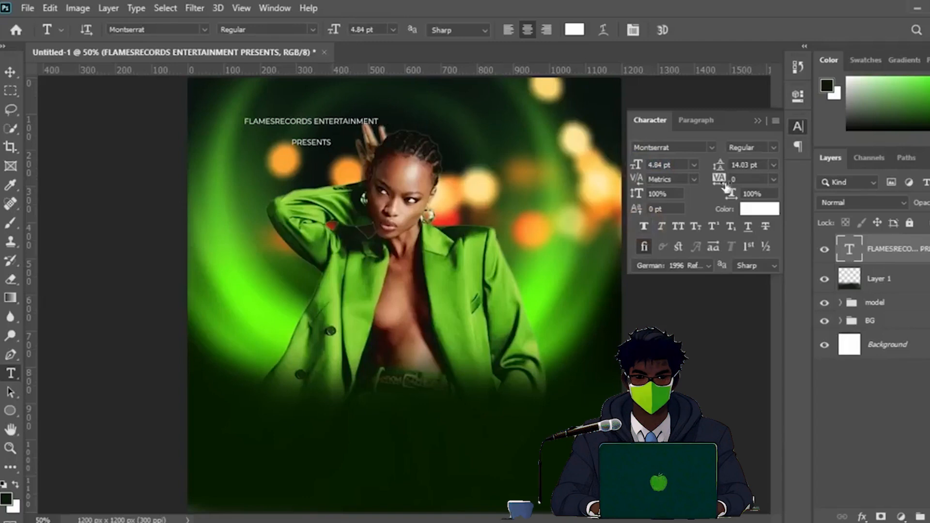
{"action": "mouse_move", "coordinate": [718, 163]}
{"action": "left_mouse_down"}
{"action": "mouse_move", "coordinate": [708, 165]}
{"action": "mouse_move", "coordinate": [725, 180]}
{"action": "left_mouse_up"}
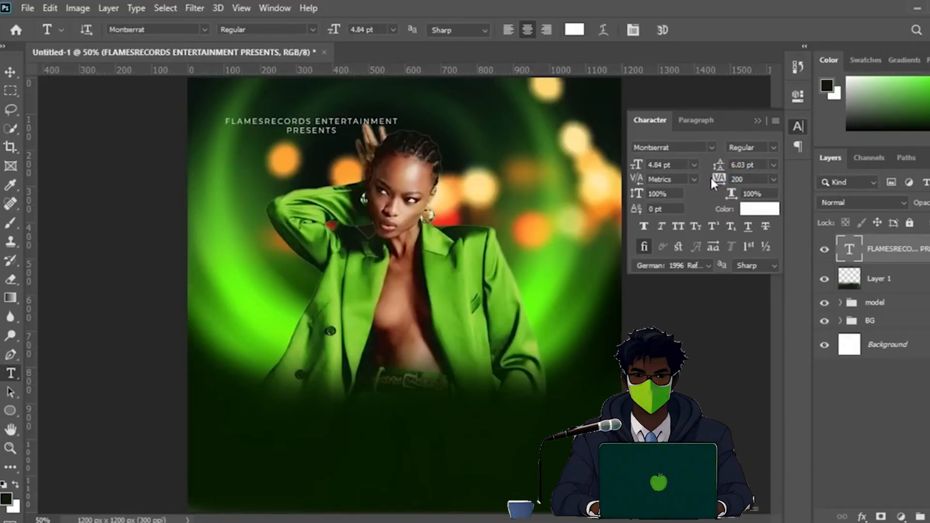
{"action": "left_click_drag", "start_coordinate": [725, 180], "coordinate": [727, 165]}
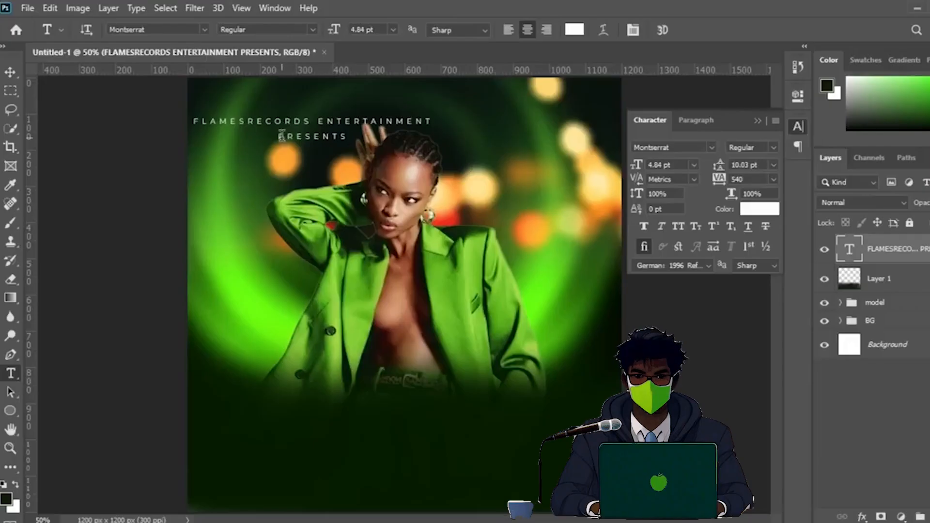
Step: Make the word PRESENTS SemiBold and move the presenter text to the flyer's top centre, above the model's head
{"action": "left_click_drag", "start_coordinate": [277, 137], "coordinate": [354, 140]}
{"action": "left_click", "coordinate": [772, 148]}
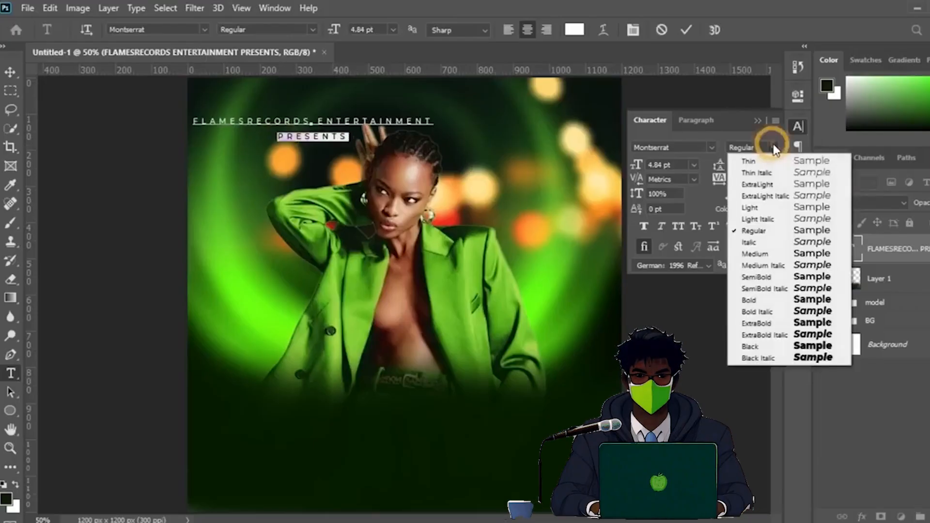
{"action": "left_click", "coordinate": [766, 254]}
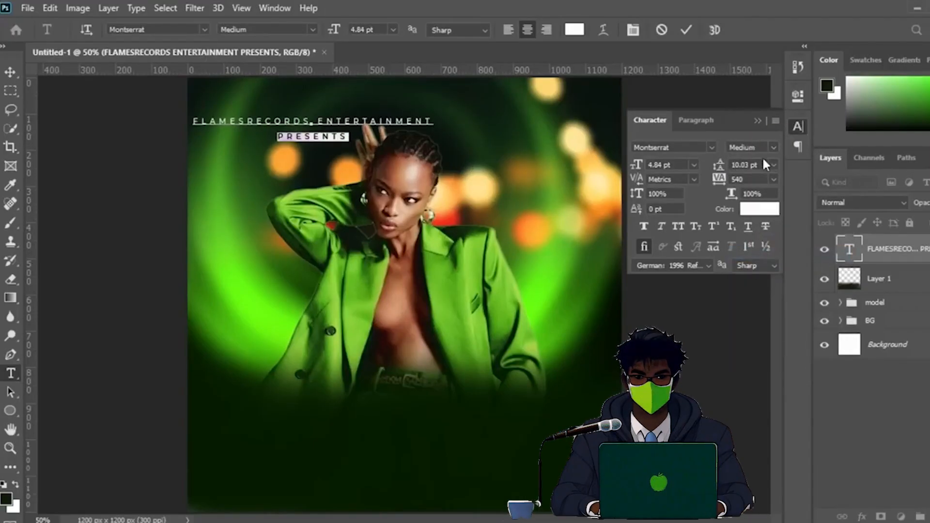
{"action": "left_click", "coordinate": [772, 147]}
{"action": "left_click", "coordinate": [766, 277]}
{"action": "left_click", "coordinate": [686, 29]}
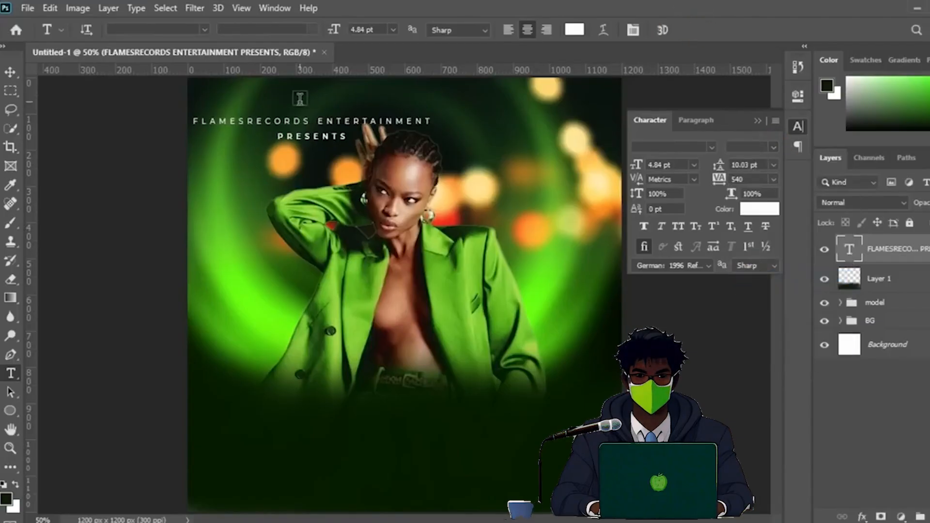
{"action": "left_click", "coordinate": [9, 72]}
{"action": "left_click_drag", "start_coordinate": [320, 140], "coordinate": [410, 122]}
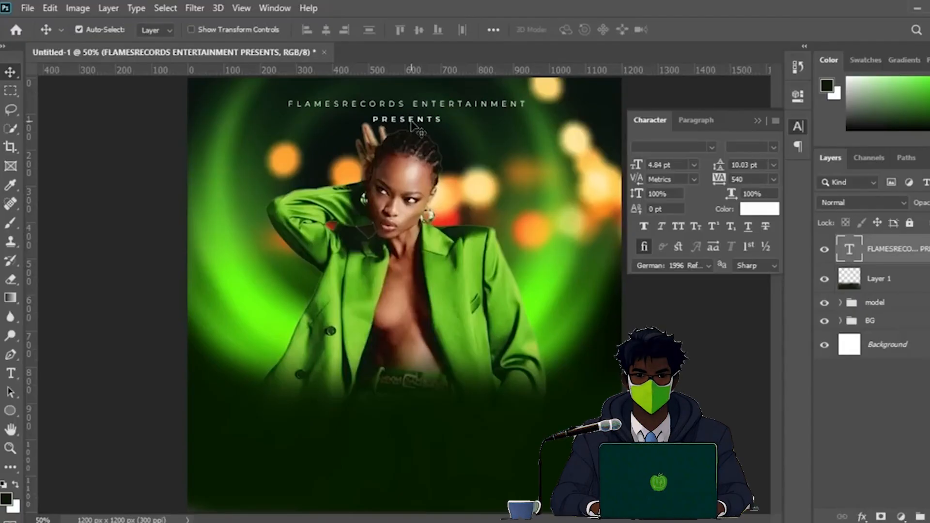
Step: Create a new guide layout without columns and with 5% margins on all four sides of the canvas
{"action": "left_click", "coordinate": [241, 8]}
{"action": "left_click", "coordinate": [321, 429]}
{"action": "left_click", "coordinate": [371, 151]}
{"action": "left_click", "coordinate": [372, 241]}
{"action": "key", "text": "Tab"}
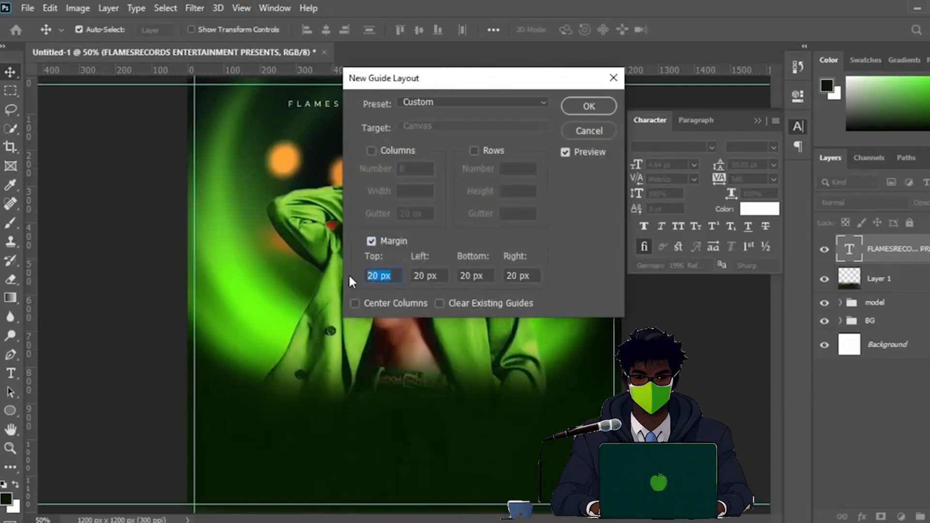
{"action": "type", "text": "5%"}
{"action": "key", "text": "Tab"}
{"action": "type", "text": "5%"}
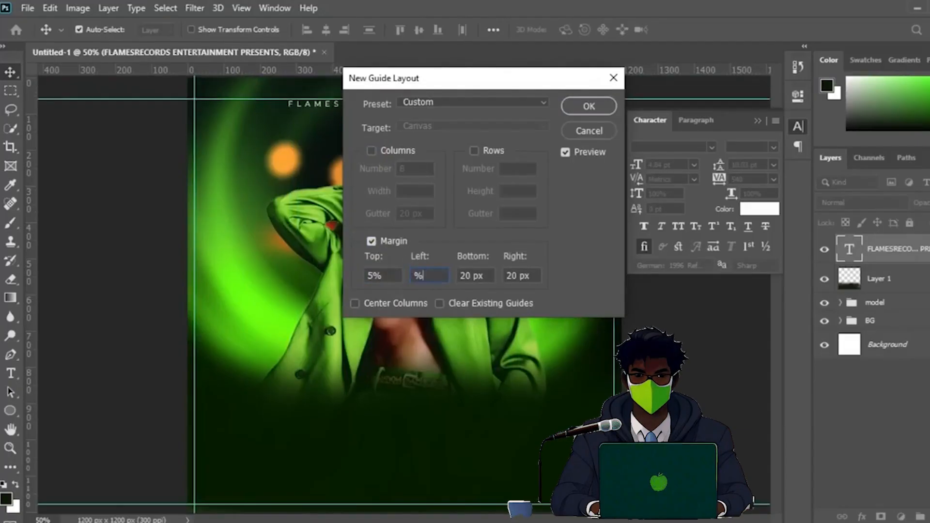
{"action": "key", "text": "Tab"}
{"action": "type", "text": "5%"}
{"action": "key", "text": "Tab"}
{"action": "type", "text": "5%"}
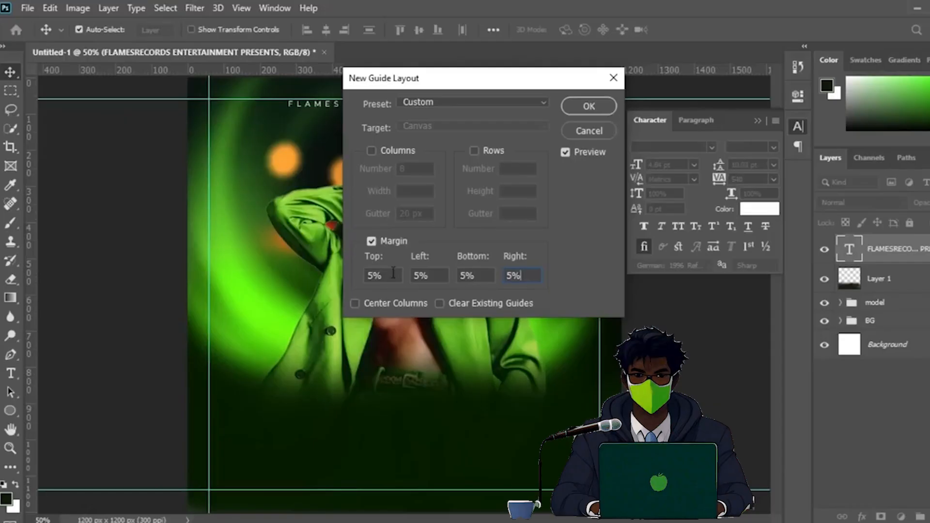
{"action": "left_click", "coordinate": [592, 110]}
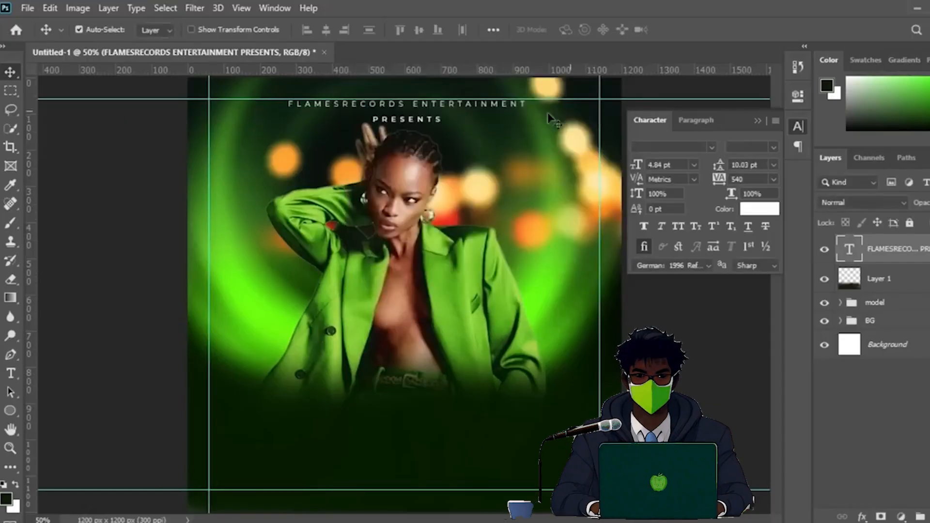
Step: Nudge the model group slightly down so the head clears the presenter text
{"action": "left_click", "coordinate": [867, 302]}
{"action": "key", "text": "shift+Down"}
{"action": "key", "text": "shift+Down"}
{"action": "key", "text": "shift+Down"}
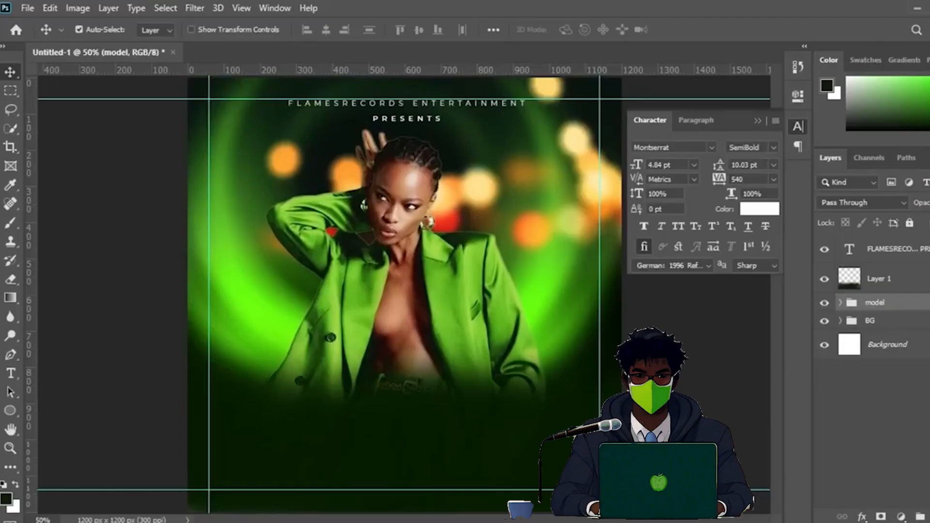
Step: Copy "MUSIC POLICY: DJ FLAMES" from the PARTY INFO Notepad file and paste it as a text layer beside the model's shoulder
{"action": "key", "text": "alt+Tab"}
{"action": "left_click_drag", "start_coordinate": [655, 170], "coordinate": [705, 186]}
{"action": "key", "text": "ctrl+c"}
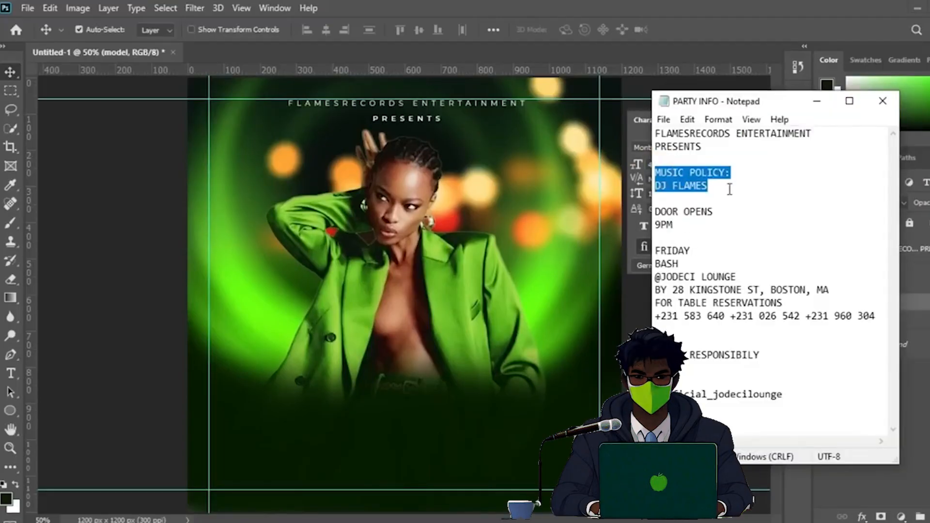
{"action": "key", "text": "alt+Tab"}
{"action": "left_click", "coordinate": [10, 373]}
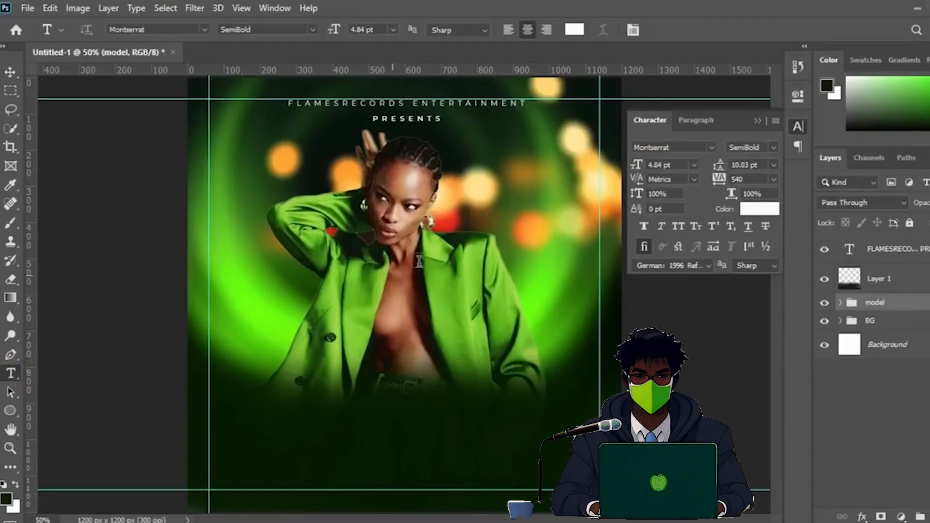
{"action": "left_click", "coordinate": [539, 231]}
{"action": "key", "text": "ctrl+v"}
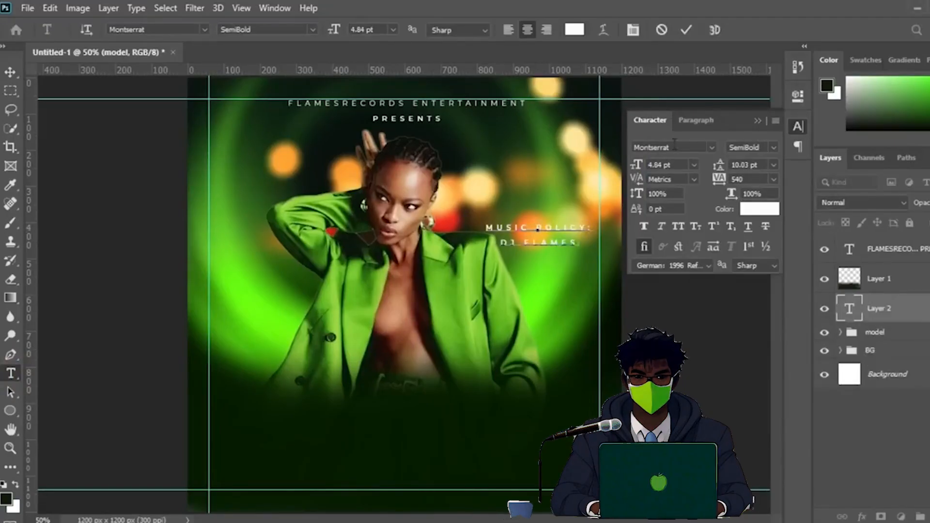
{"action": "left_click", "coordinate": [686, 29]}
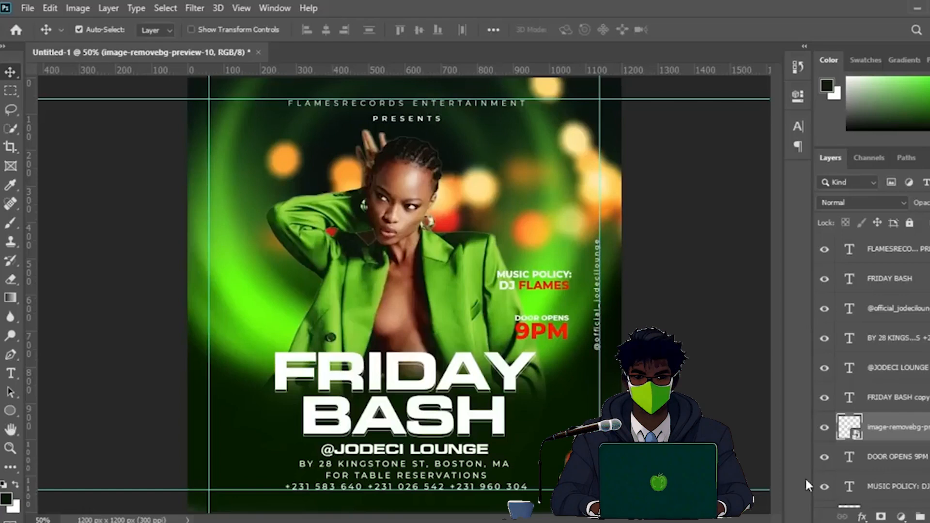
Step: Duplicate the image-removebg-preview-10 bottle layer, flip the copy vertically and move it below the original bottle
{"action": "key", "text": "ctrl+j"}
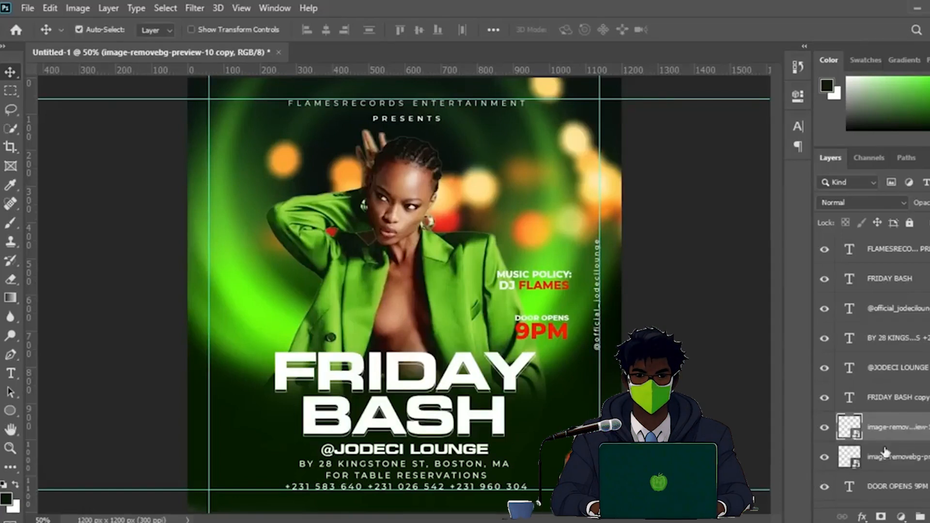
{"action": "key", "text": "ctrl+t"}
{"action": "right_click", "coordinate": [579, 435]}
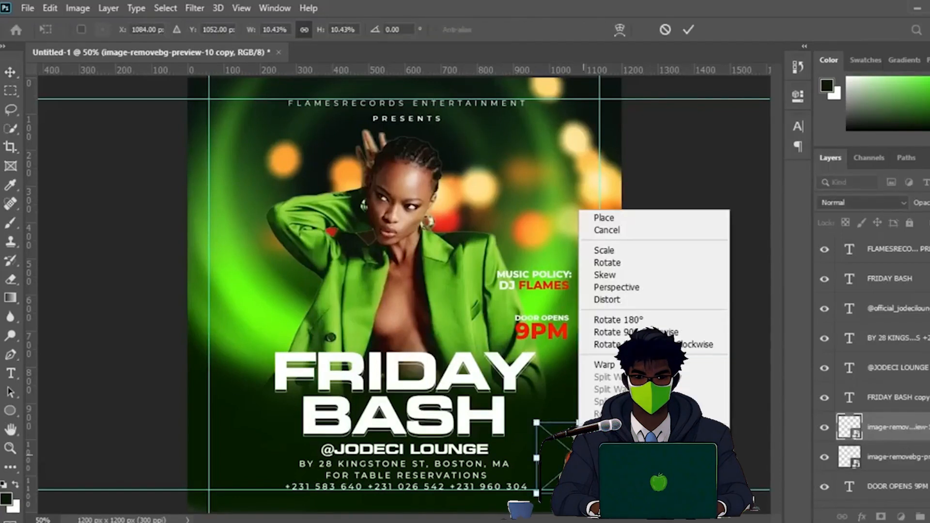
{"action": "left_click", "coordinate": [595, 448]}
{"action": "left_click_drag", "start_coordinate": [581, 444], "coordinate": [581, 506]}
Step: Fine-tune the flipped bottle's vertical position so its base meets the original bottle's base like a reflection, and apply the transform
{"action": "key", "text": "ctrl+plus"}
{"action": "key", "text": "ctrl+plus"}
{"action": "left_click_drag", "start_coordinate": [777, 286], "coordinate": [770, 381]}
{"action": "left_click_drag", "start_coordinate": [519, 521], "coordinate": [568, 520]}
{"action": "key", "text": "Down"}
{"action": "key", "text": "Down"}
{"action": "key", "text": "Down"}
{"action": "key", "text": "Down"}
{"action": "key", "text": "Down"}
{"action": "key", "text": "Down"}
{"action": "key", "text": "Down"}
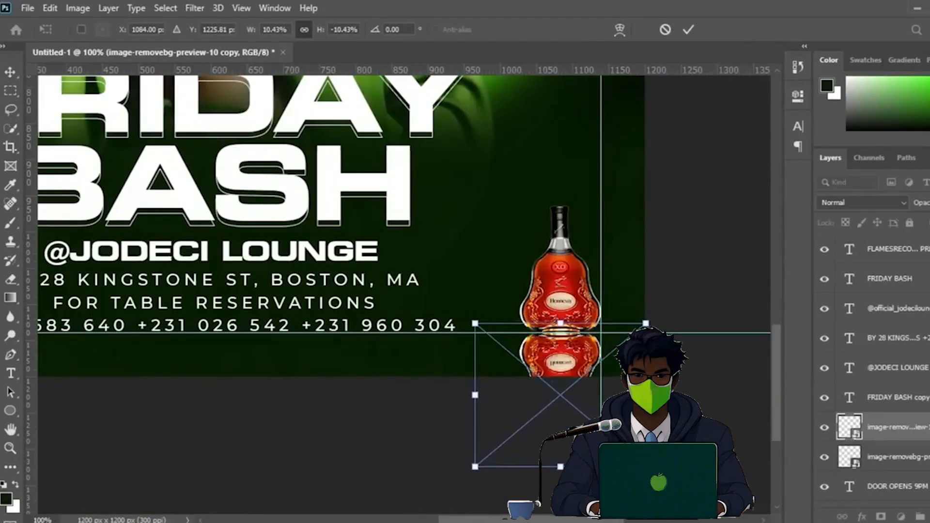
{"action": "key", "text": "Return"}
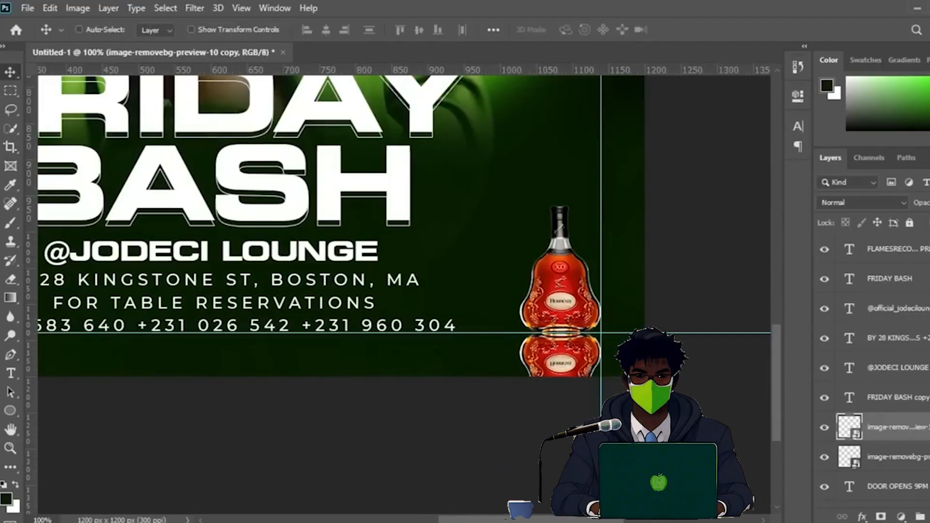
{"action": "key", "text": "Down"}
{"action": "key", "text": "Down"}
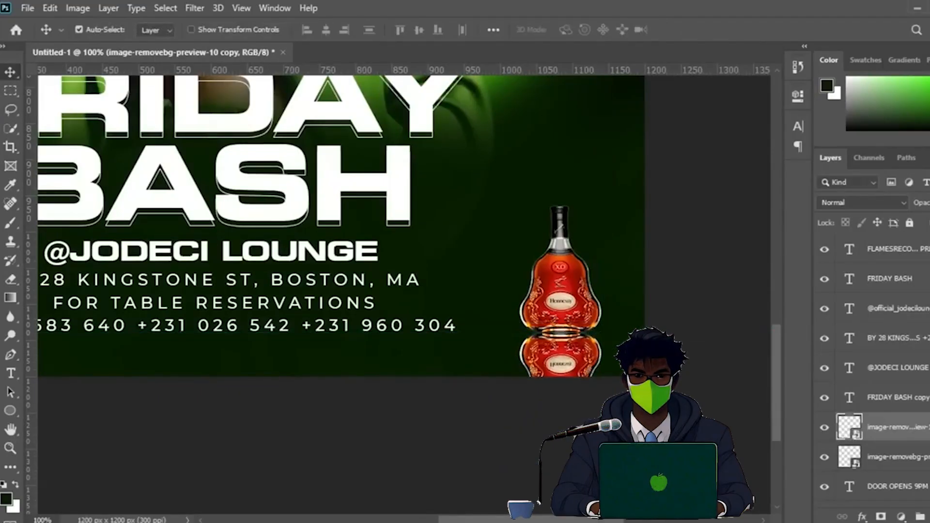
{"action": "key", "text": "Up"}
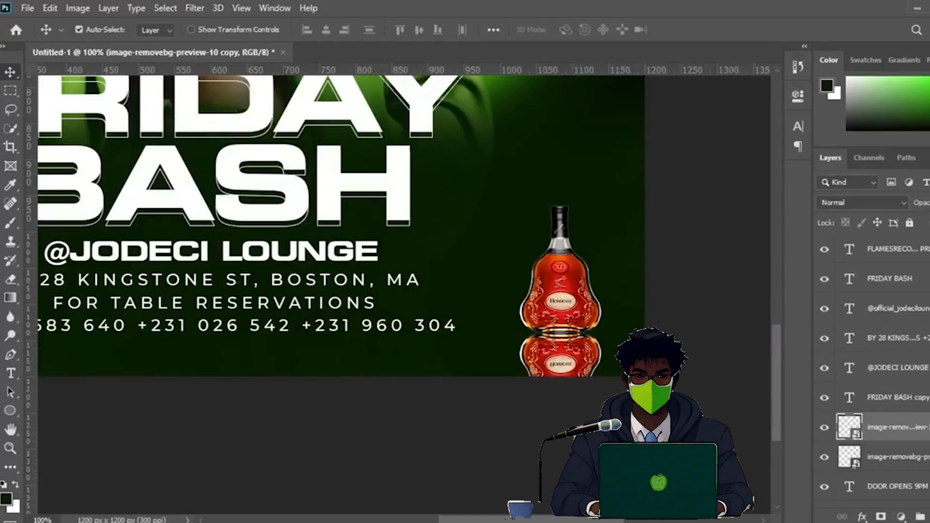
Step: Check which bottle the copied layer holds by toggling its visibility, and add a layer mask to it
{"action": "left_click", "coordinate": [824, 428]}
{"action": "left_click", "coordinate": [824, 428]}
{"action": "left_click", "coordinate": [880, 517]}
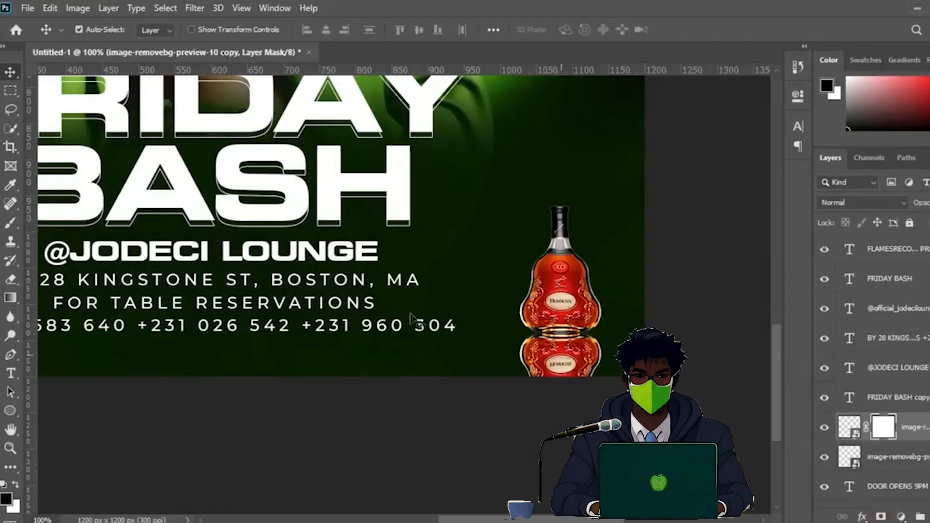
Step: Try to fade the bottle reflection with the current dark green gradient on its mask, and undo it
{"action": "left_click", "coordinate": [10, 300]}
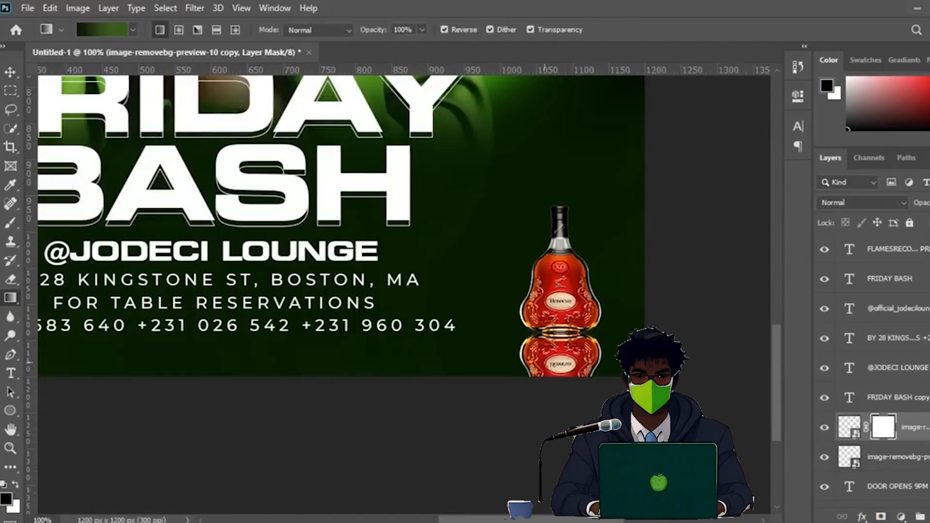
{"action": "left_click_drag", "start_coordinate": [565, 367], "coordinate": [561, 330]}
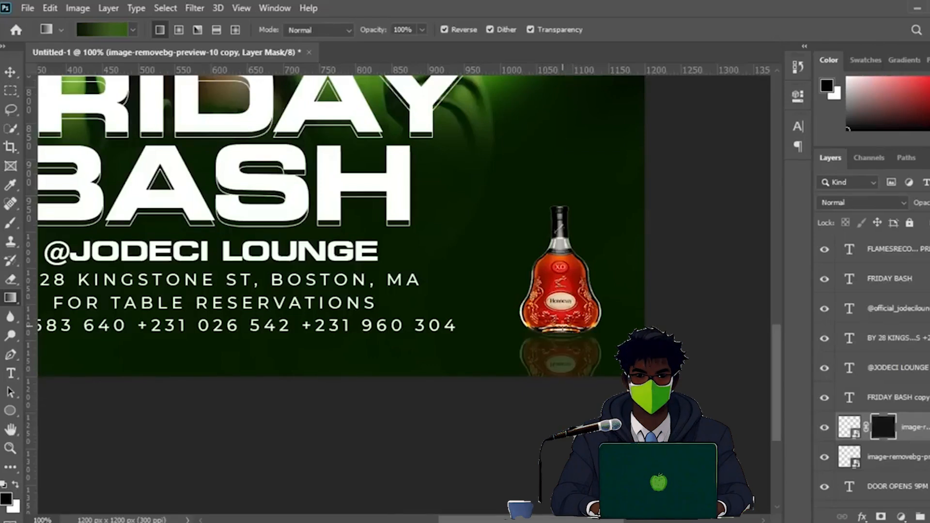
{"action": "key", "text": "ctrl+z"}
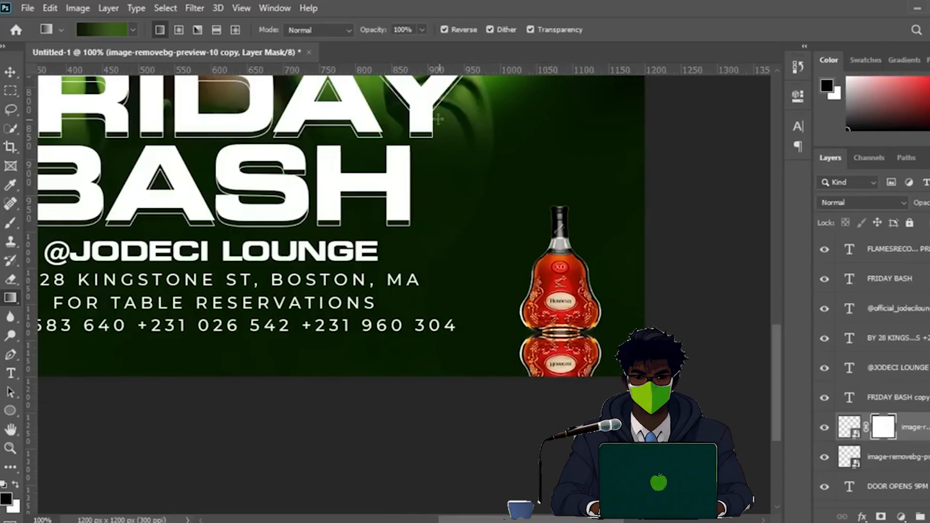
Step: Fade the flipped bottle downward on its layer mask with the Basics black-to-white gradient, applied with Reverse off
{"action": "left_click", "coordinate": [132, 30]}
{"action": "left_click_drag", "start_coordinate": [167, 123], "coordinate": [165, 56]}
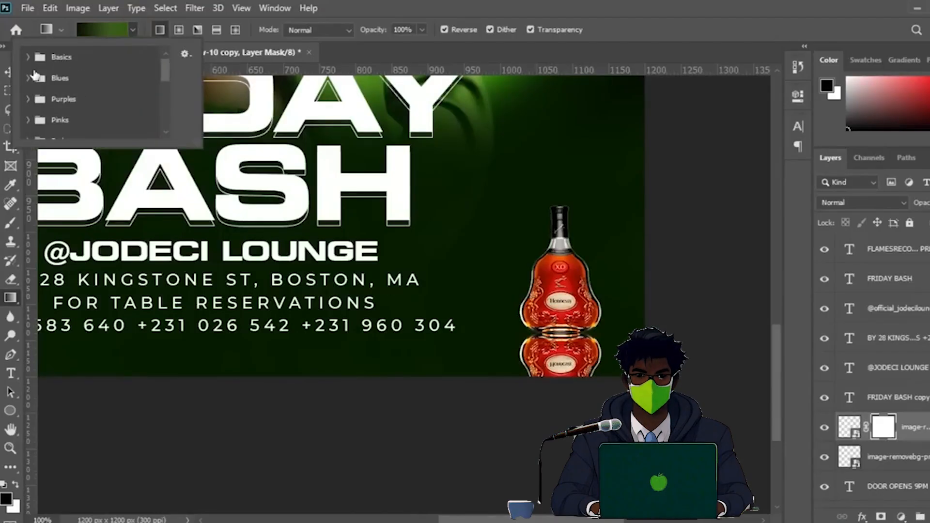
{"action": "left_click", "coordinate": [28, 57]}
{"action": "left_click", "coordinate": [52, 83]}
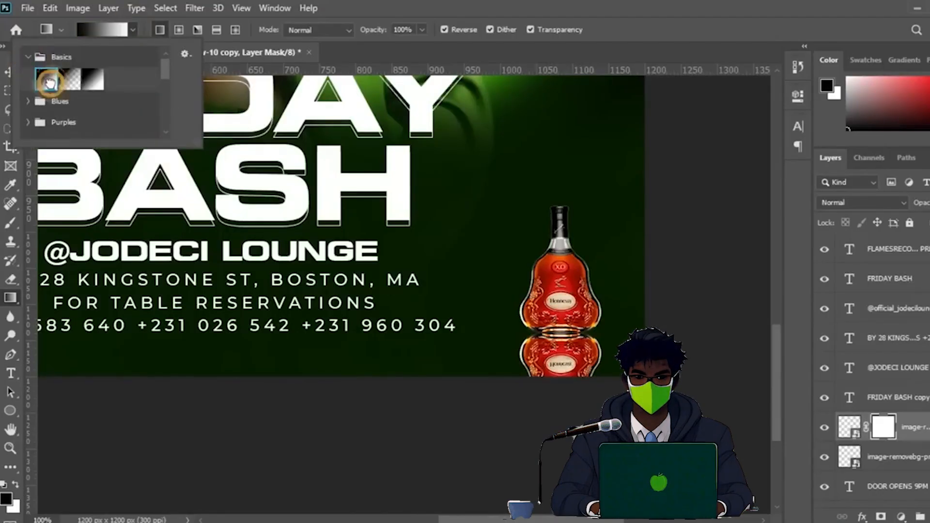
{"action": "left_click_drag", "start_coordinate": [561, 345], "coordinate": [561, 319]}
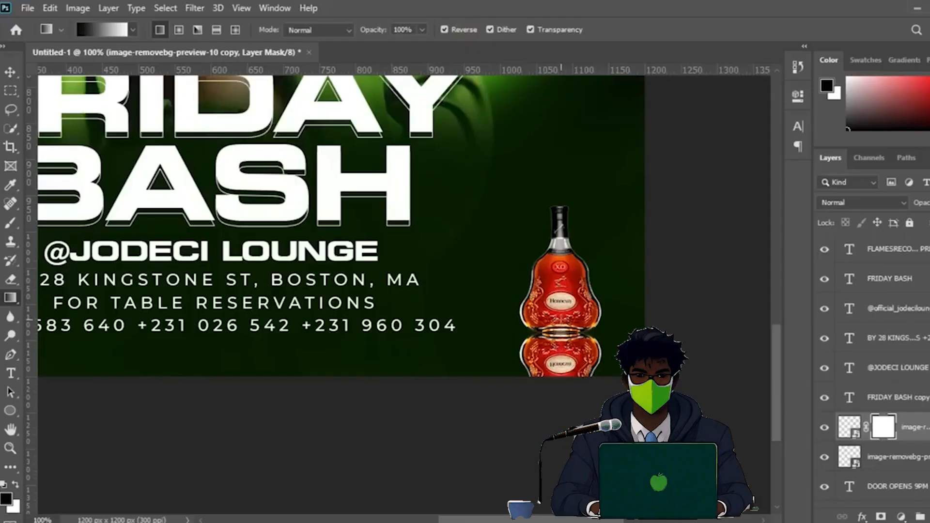
{"action": "key", "text": "ctrl+z"}
{"action": "left_click", "coordinate": [444, 29]}
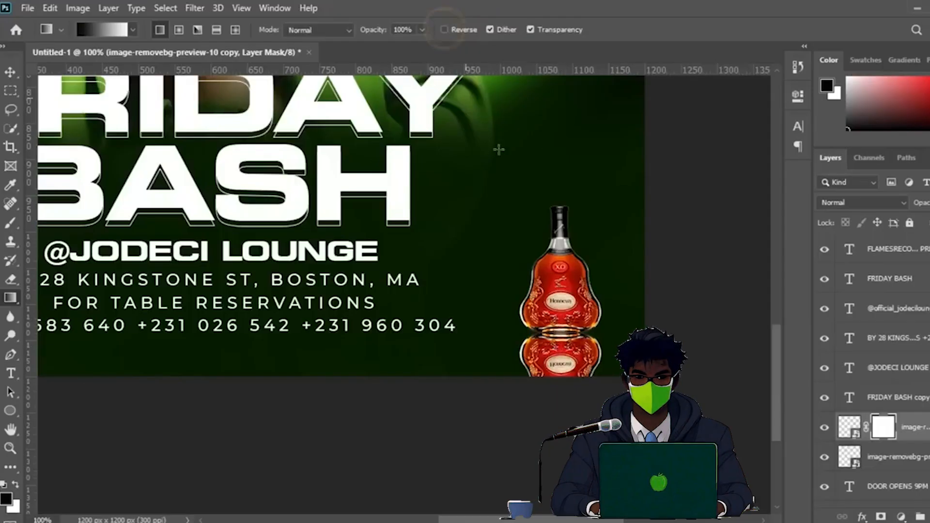
{"action": "left_click_drag", "start_coordinate": [559, 353], "coordinate": [559, 328]}
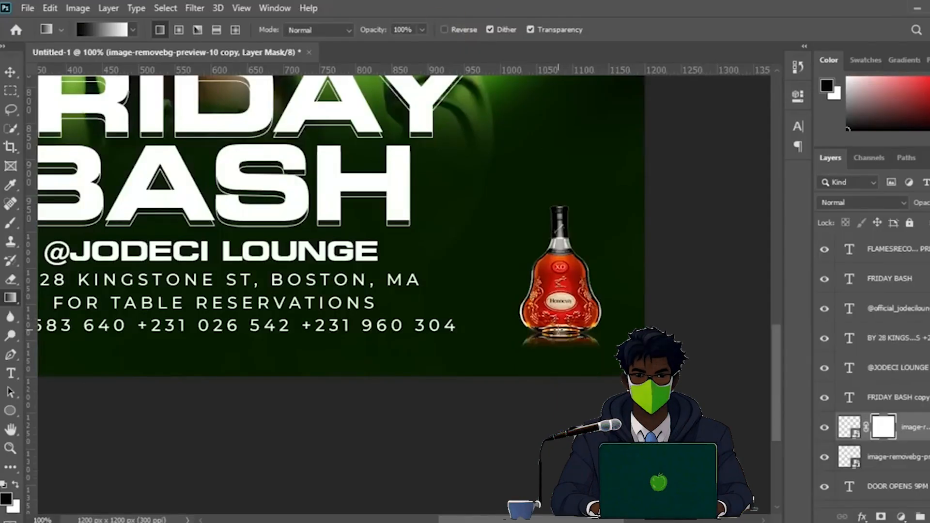
Step: Set the bottle reflection layer's blend mode to Screen and lower its opacity
{"action": "left_click", "coordinate": [893, 202]}
{"action": "left_click", "coordinate": [879, 290]}
{"action": "left_click_drag", "start_coordinate": [926, 202], "coordinate": [911, 214]}
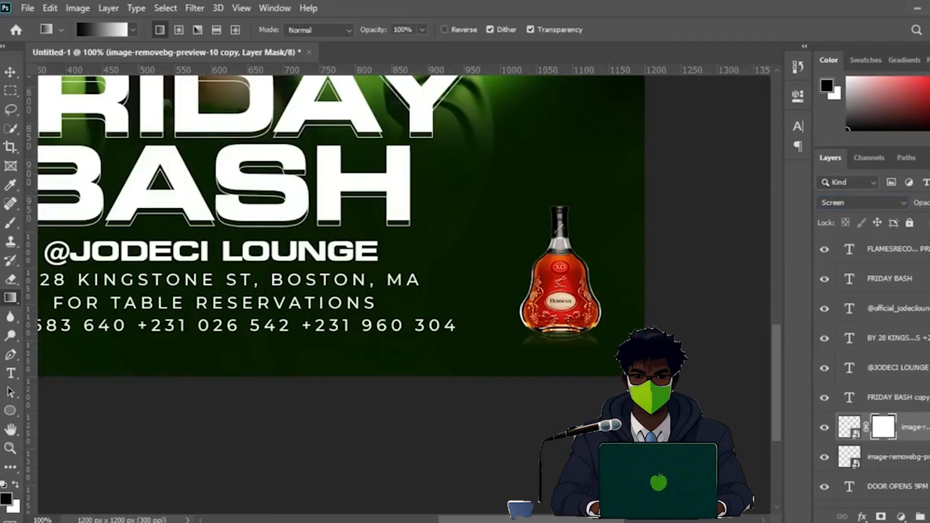
{"action": "key", "text": "ctrl+0"}
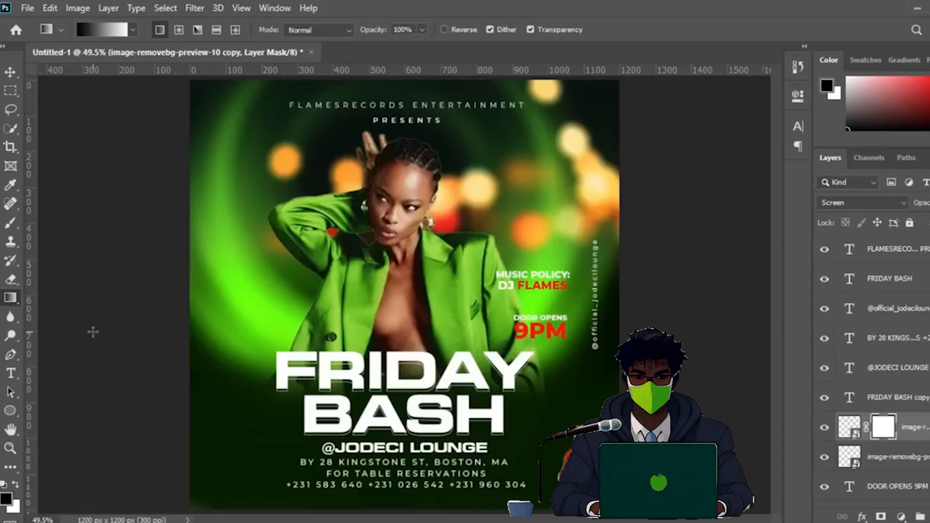
Step: Copy DRINK RESPONSIBILY from the PARTY INFO Notepad file and paste it as a new text layer left of BASH
{"action": "left_click", "coordinate": [11, 373]}
{"action": "key", "text": "ctrl+plus"}
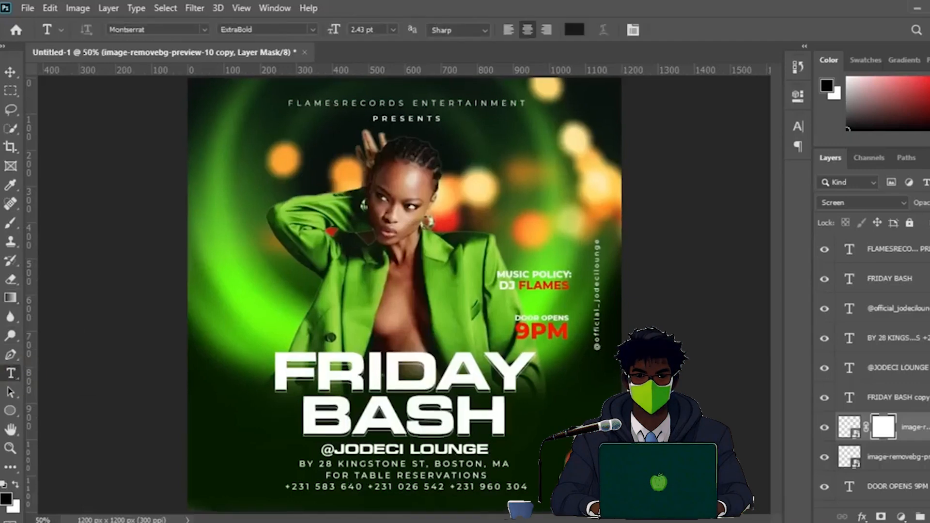
{"action": "key", "text": "alt+Tab"}
{"action": "left_click_drag", "start_coordinate": [654, 354], "coordinate": [785, 350]}
{"action": "key", "text": "ctrl+c"}
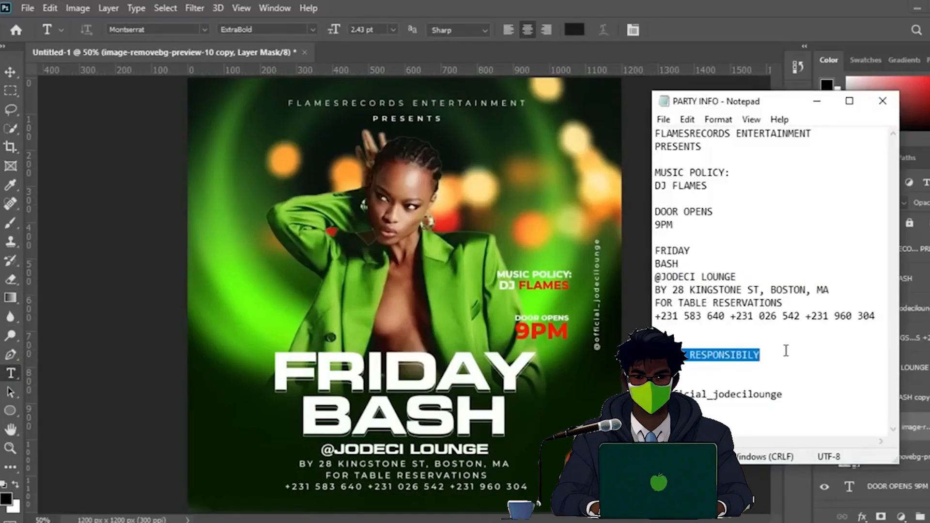
{"action": "left_click", "coordinate": [229, 432]}
{"action": "left_click", "coordinate": [226, 433]}
{"action": "key", "text": "ctrl+v"}
{"action": "left_click", "coordinate": [679, 29]}
Step: Set the DRINK RESPONSIBILY text color to white
{"action": "left_click", "coordinate": [797, 127]}
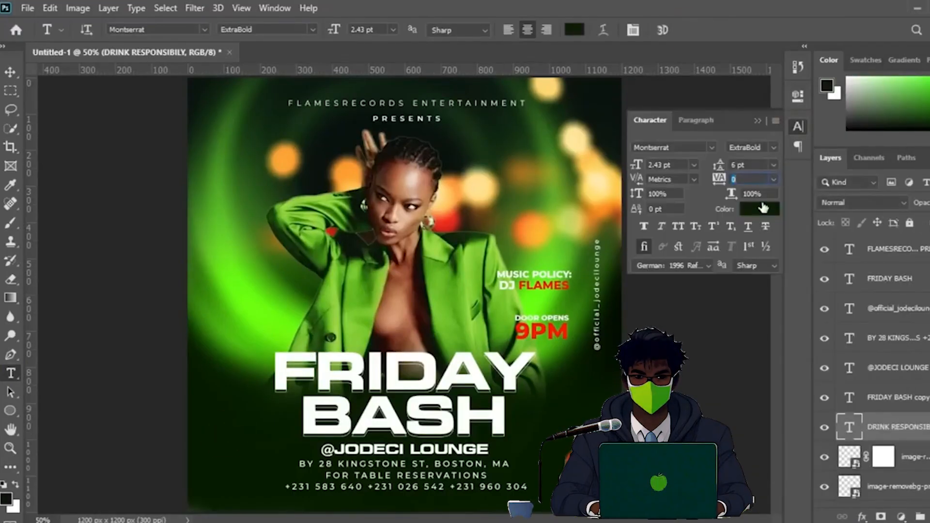
{"action": "left_click", "coordinate": [758, 210]}
{"action": "left_click_drag", "start_coordinate": [618, 200], "coordinate": [596, 167]}
{"action": "left_click", "coordinate": [913, 179]}
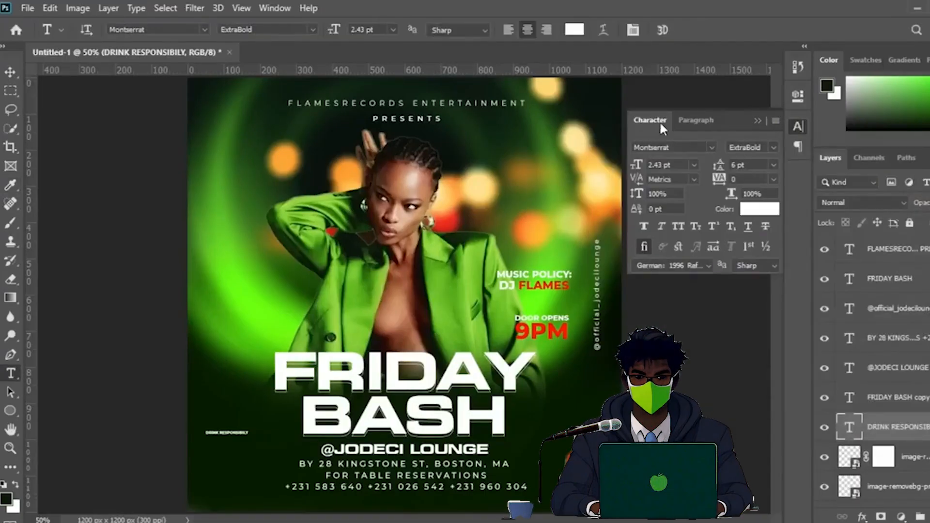
{"action": "left_click", "coordinate": [275, 8]}
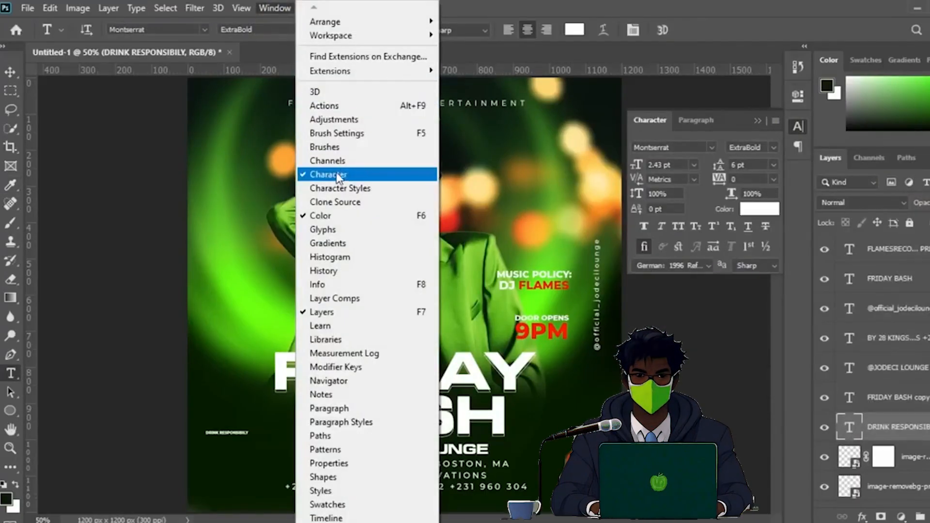
{"action": "left_click", "coordinate": [792, 19]}
{"action": "left_click", "coordinate": [757, 121]}
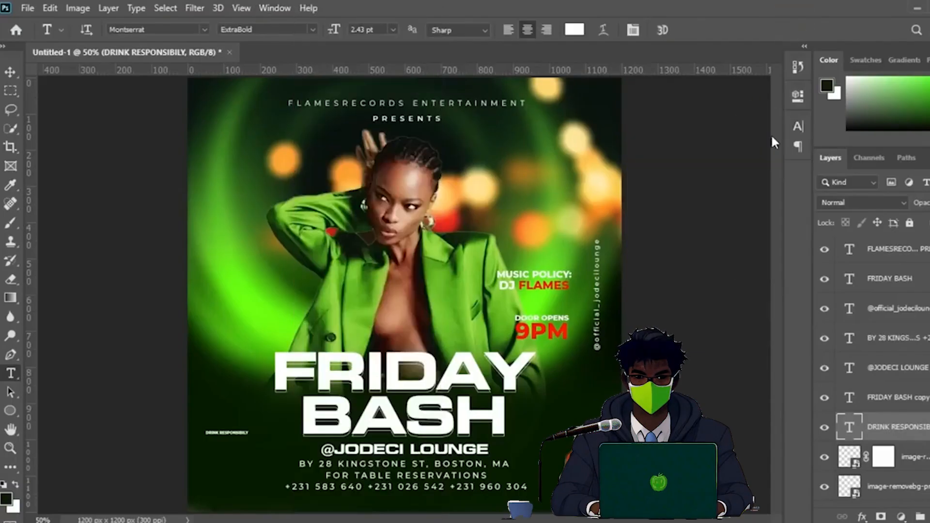
Step: Style the DRINK RESPONSIBILY text in Montserrat Medium with tracking 200 and size 3 pt
{"action": "left_click", "coordinate": [798, 127]}
{"action": "left_click", "coordinate": [749, 147]}
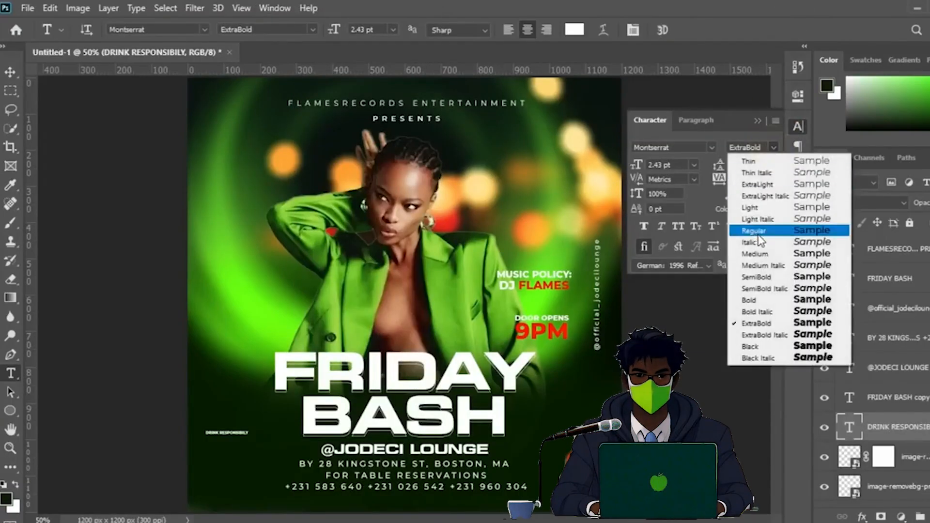
{"action": "left_click", "coordinate": [755, 252]}
{"action": "left_click", "coordinate": [721, 178]}
{"action": "left_click_drag", "start_coordinate": [722, 178], "coordinate": [722, 182]}
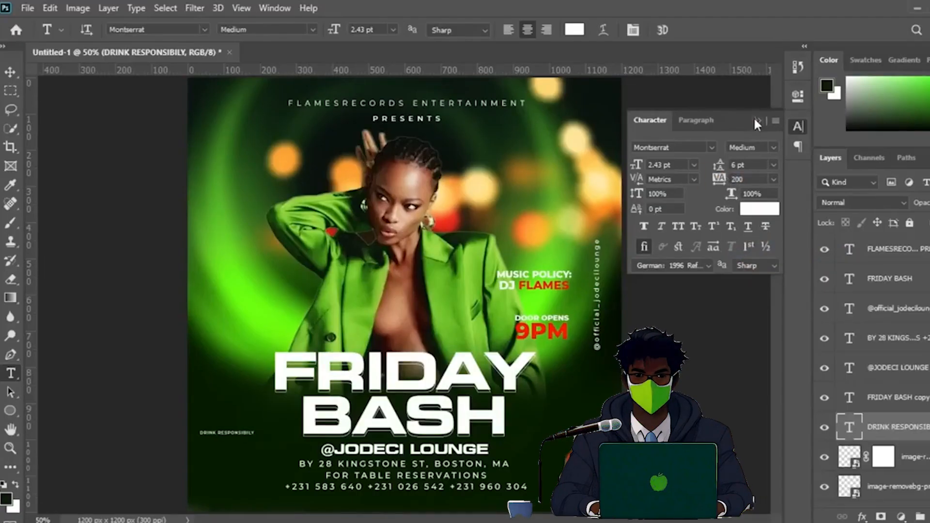
{"action": "left_click", "coordinate": [664, 164]}
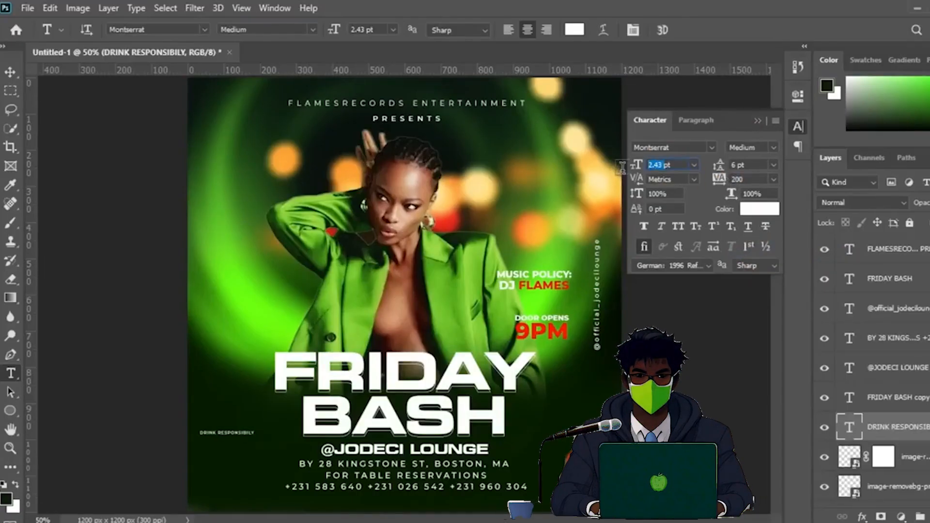
{"action": "key", "text": "Return"}
{"action": "left_click", "coordinate": [757, 121]}
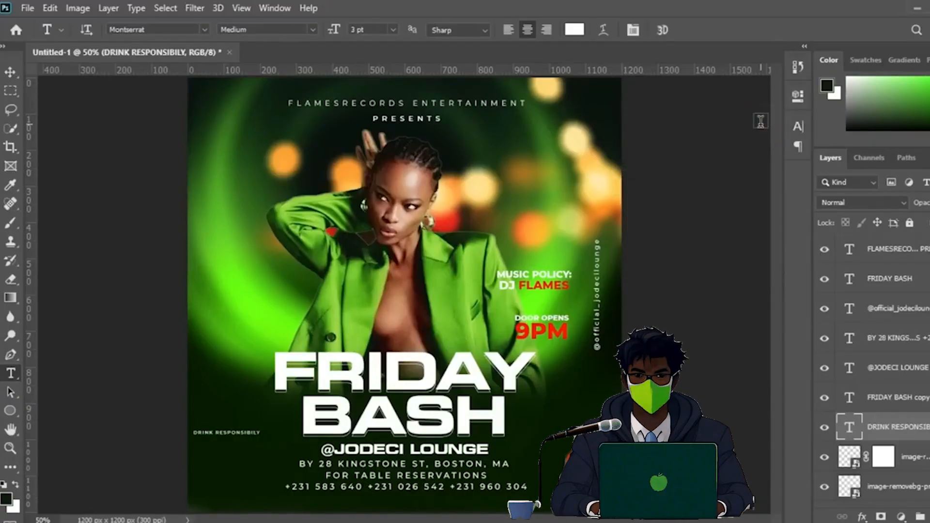
Step: Rotate the DRINK RESPONSIBILY text 90° counter-clockwise and move it against the flyer's left margin guide
{"action": "key", "text": "ctrl+t"}
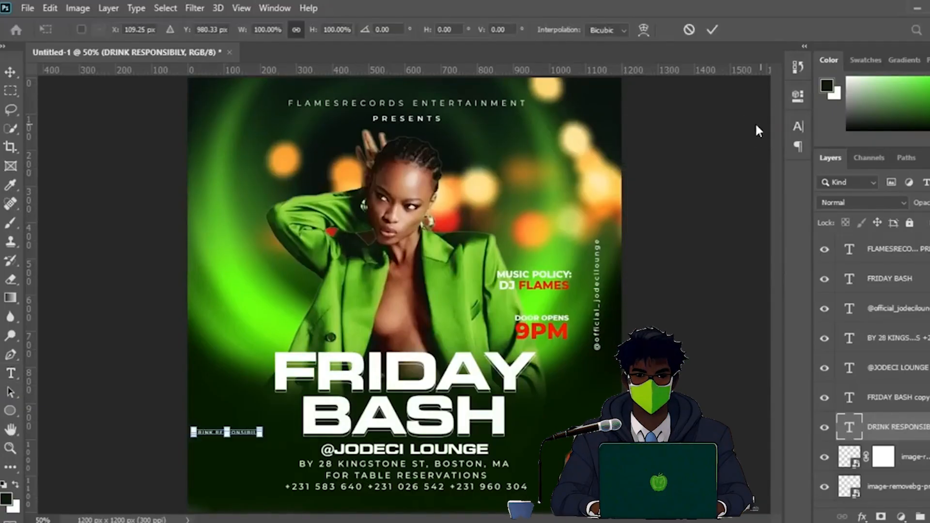
{"action": "right_click", "coordinate": [245, 439]}
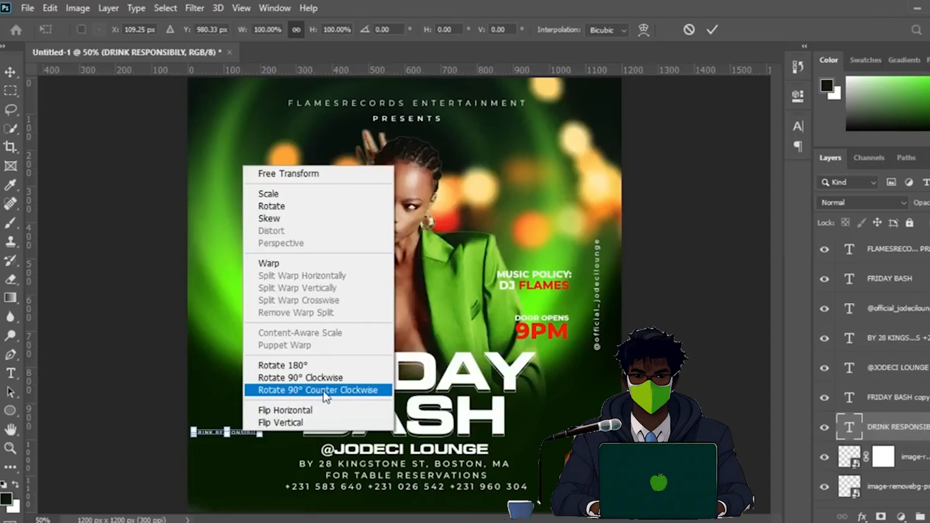
{"action": "left_click", "coordinate": [348, 396]}
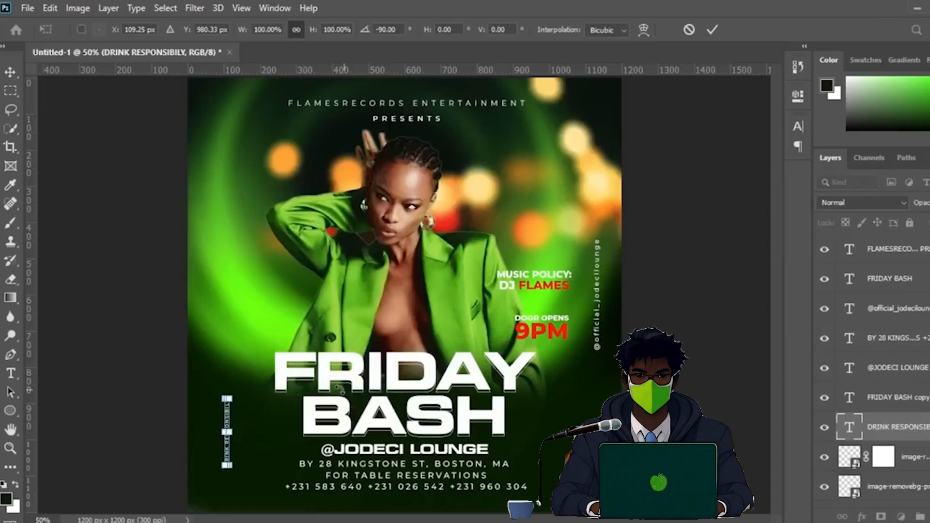
{"action": "left_click", "coordinate": [712, 30]}
{"action": "left_click", "coordinate": [10, 71]}
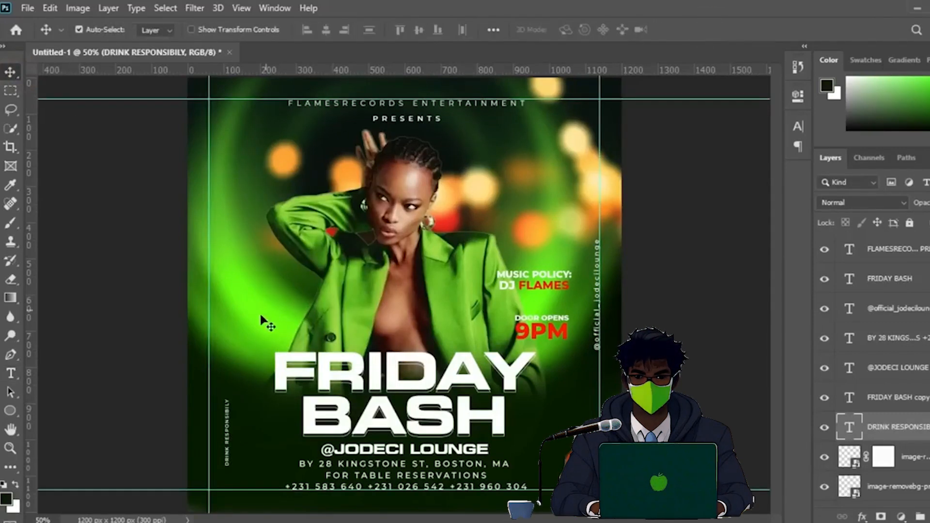
{"action": "left_click_drag", "start_coordinate": [235, 446], "coordinate": [213, 419]}
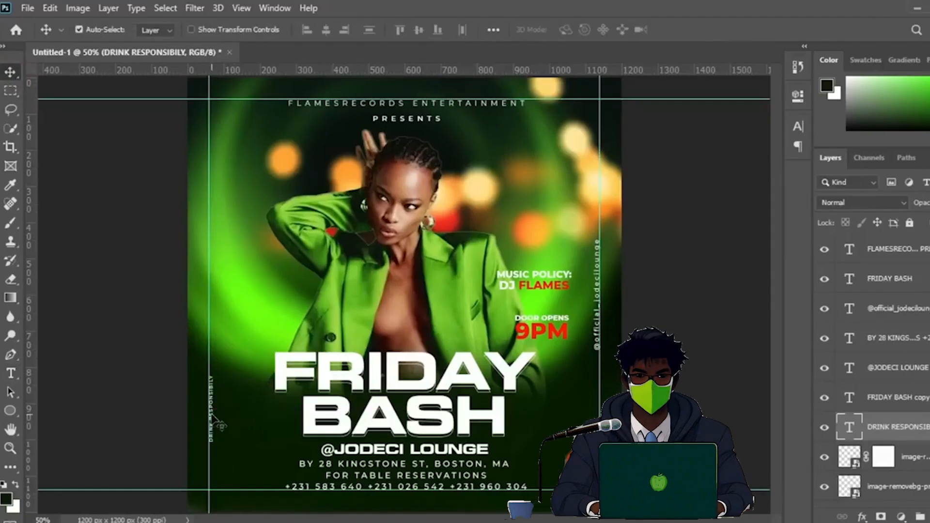
{"action": "left_click_drag", "start_coordinate": [9, 410], "coordinate": [63, 413]}
{"action": "left_click_drag", "start_coordinate": [239, 429], "coordinate": [268, 457]}
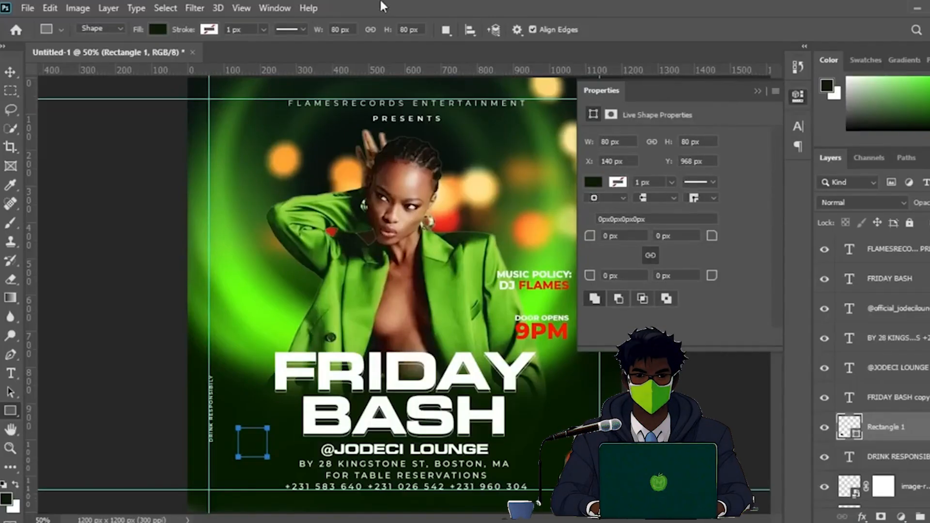
{"action": "left_click", "coordinate": [266, 10]}
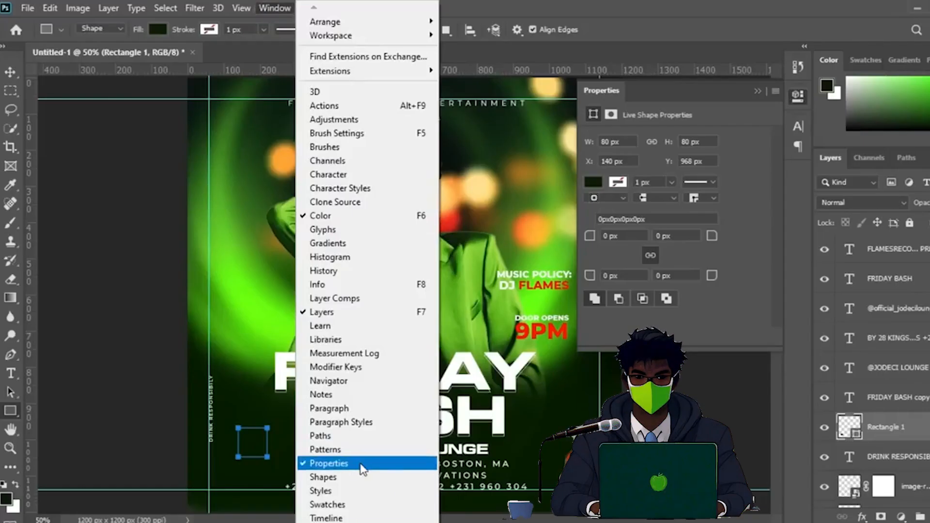
{"action": "left_click", "coordinate": [590, 238]}
{"action": "left_click_drag", "start_coordinate": [590, 237], "coordinate": [606, 237]}
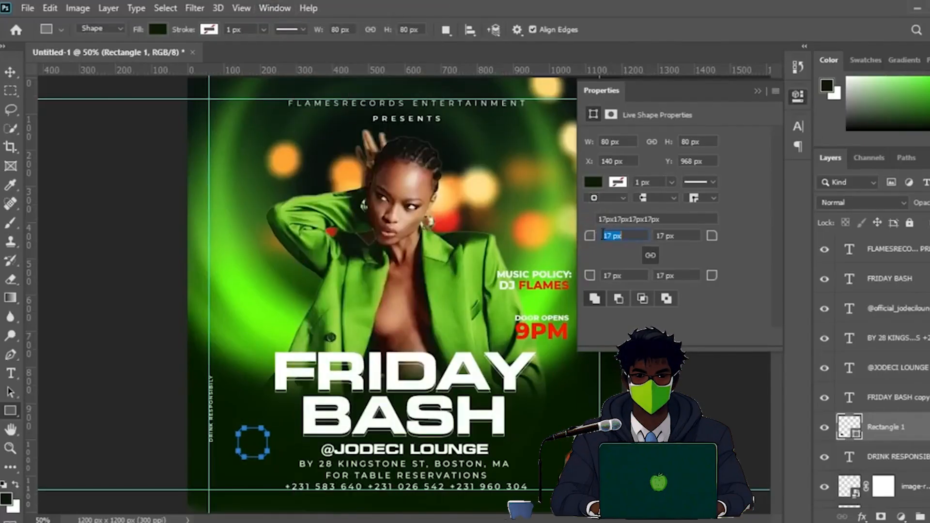
{"action": "left_click", "coordinate": [594, 183]}
{"action": "left_click", "coordinate": [637, 257]}
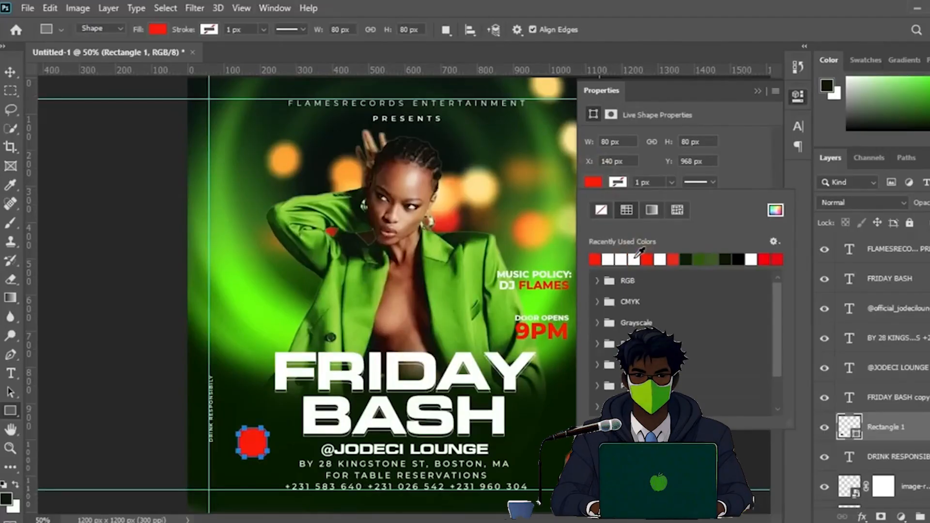
Step: Move the red square into the flyer's lower-left guide corner and scale it to 70 × 70 px
{"action": "left_click", "coordinate": [9, 72]}
{"action": "left_click_drag", "start_coordinate": [265, 453], "coordinate": [230, 485]}
{"action": "key", "text": "ctrl+t"}
{"action": "key", "text": "Return"}
{"action": "key", "text": "ctrl+t"}
{"action": "key", "text": "Return"}
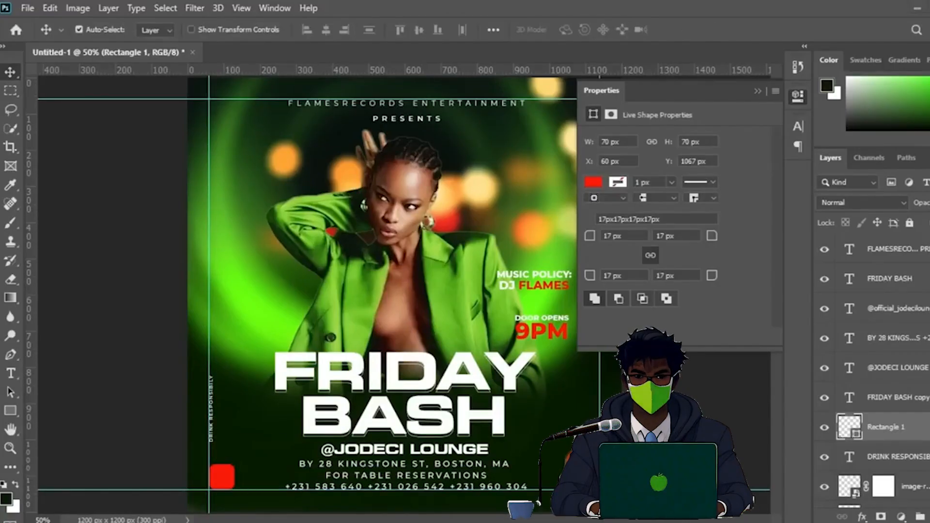
Step: Check the party info notes in Notepad and add a text layer reading 18+ above the red square
{"action": "key", "text": "alt+Tab"}
{"action": "left_click", "coordinate": [658, 394]}
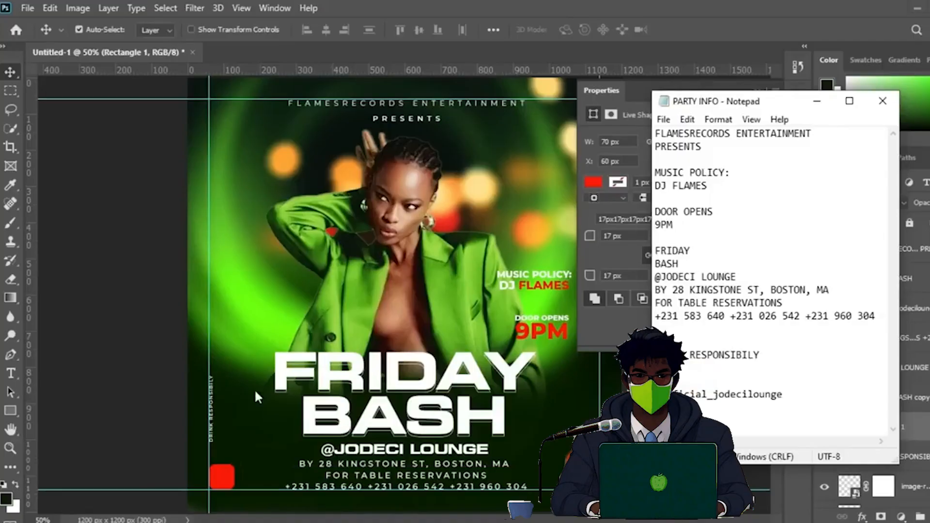
{"action": "left_click", "coordinate": [11, 373]}
{"action": "left_click", "coordinate": [241, 413]}
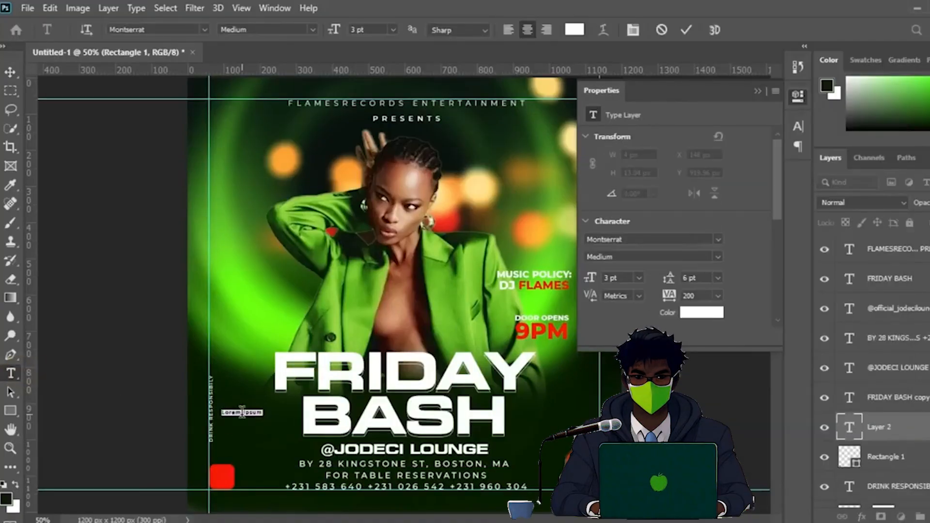
{"action": "type", "text": "18+"}
{"action": "left_click", "coordinate": [686, 29]}
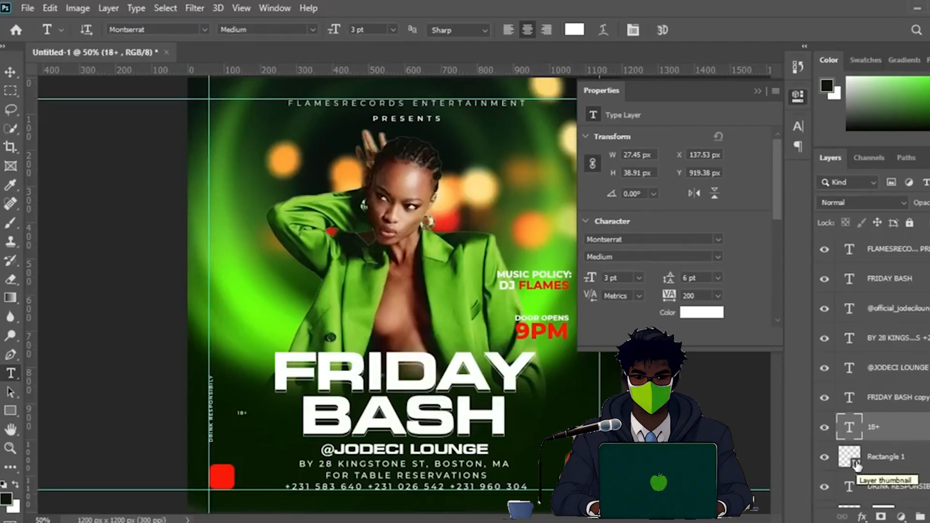
Step: Hide the guides and centre the 18+ text horizontally and vertically on the red square
{"action": "left_click_drag", "start_coordinate": [855, 465], "coordinate": [856, 466]}
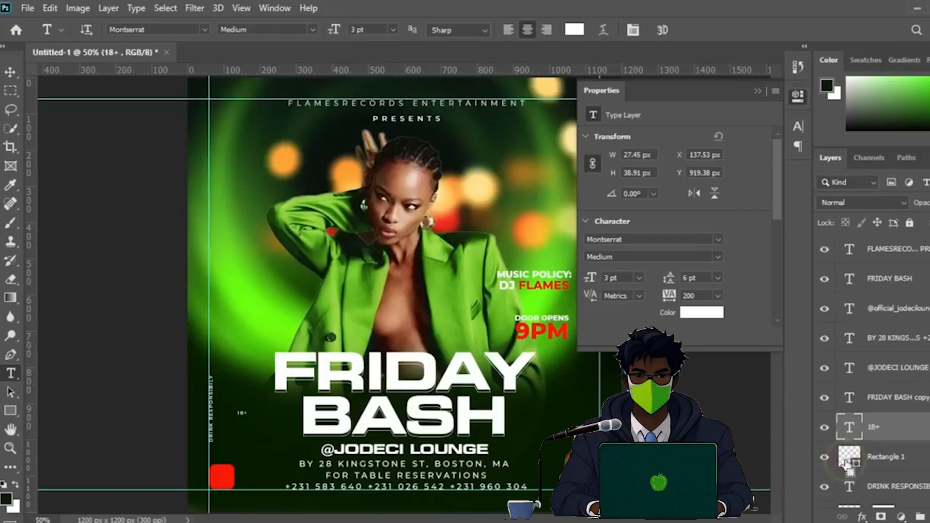
{"action": "left_click", "coordinate": [845, 464], "text": "ctrl"}
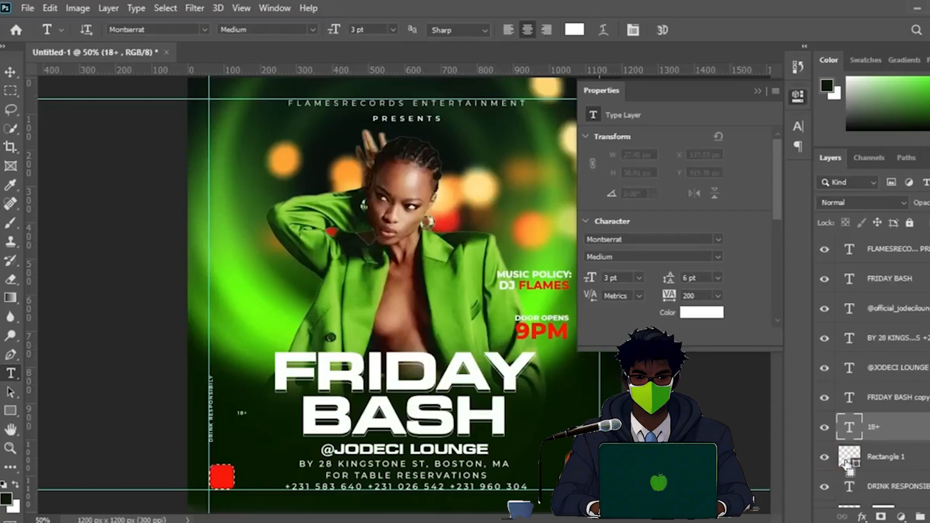
{"action": "key", "text": "ctrl+h"}
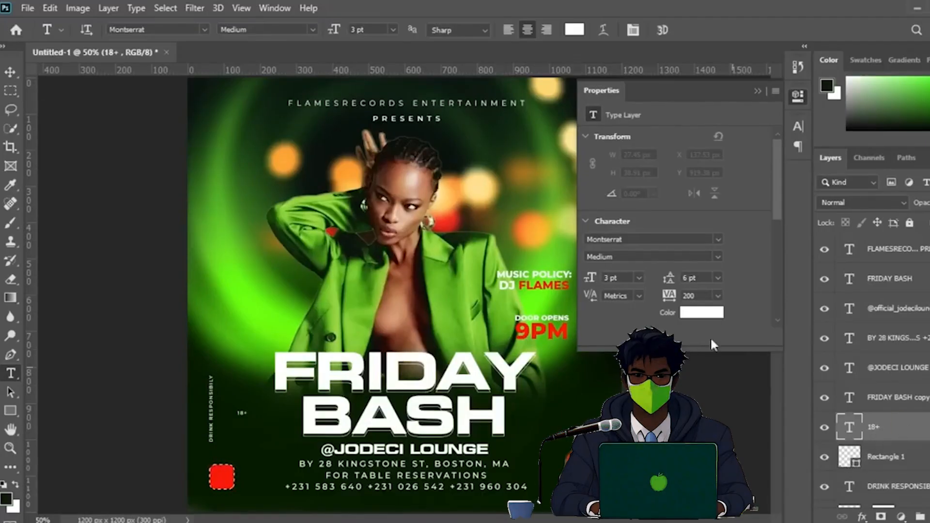
{"action": "left_click", "coordinate": [9, 73]}
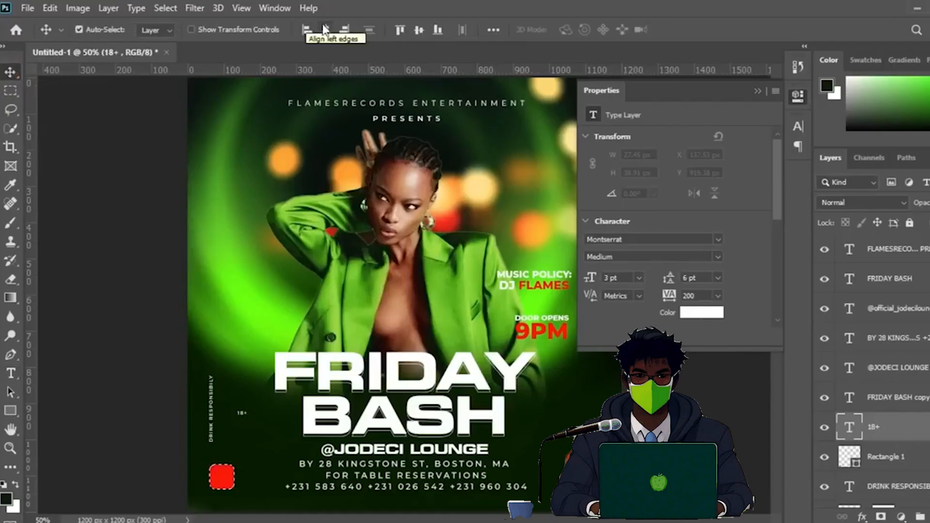
{"action": "left_click", "coordinate": [326, 30]}
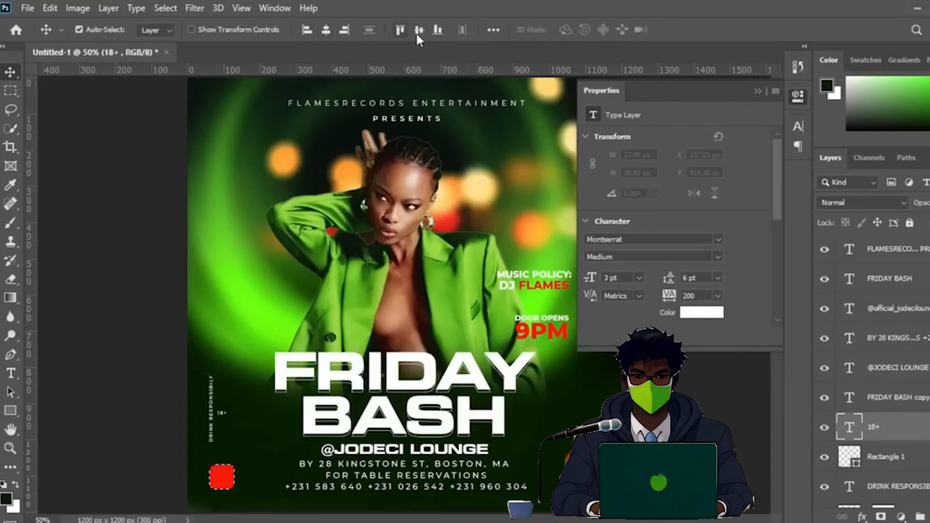
{"action": "left_click", "coordinate": [419, 31]}
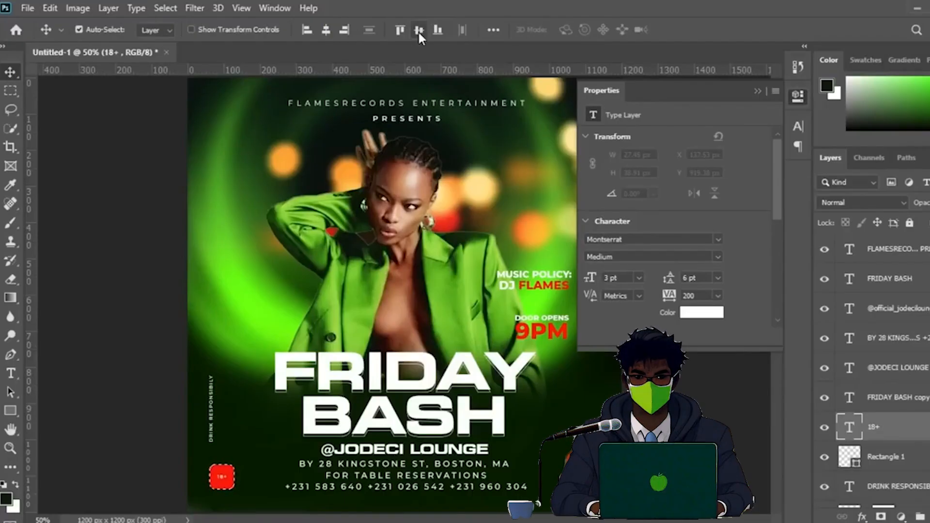
{"action": "key", "text": "ctrl"}
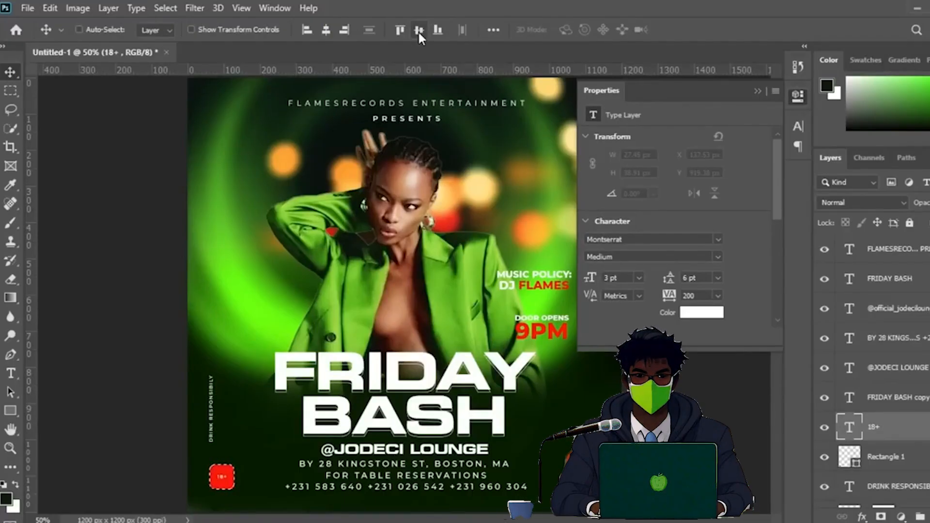
Step: Enlarge the 18+ text inside the red square and centre a slightly larger DRINK RESPONSIBILY line above the badge
{"action": "left_click", "coordinate": [165, 8]}
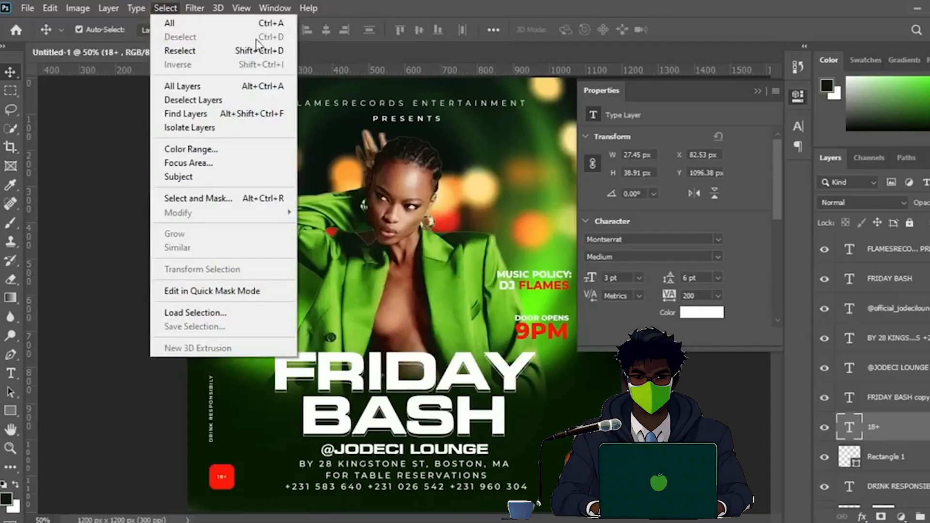
{"action": "key", "text": "Escape"}
{"action": "key", "text": "ctrl+t"}
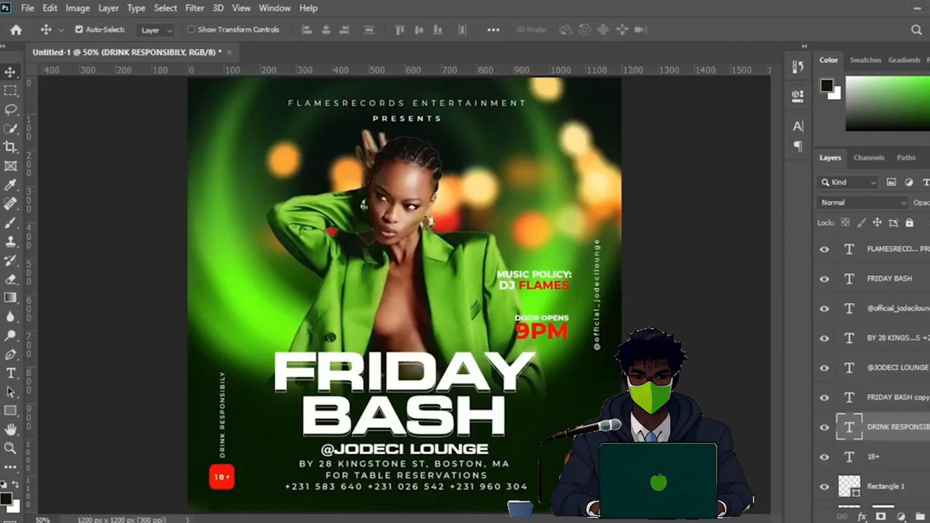
Step: On a new layer above the BG group, paint a soft orange glow sampled from the bokeh lights behind the model's right-hand shoulder, at 100% flow
{"action": "scroll", "coordinate": [883, 368], "scroll_direction": "down", "scroll_amount": 5}
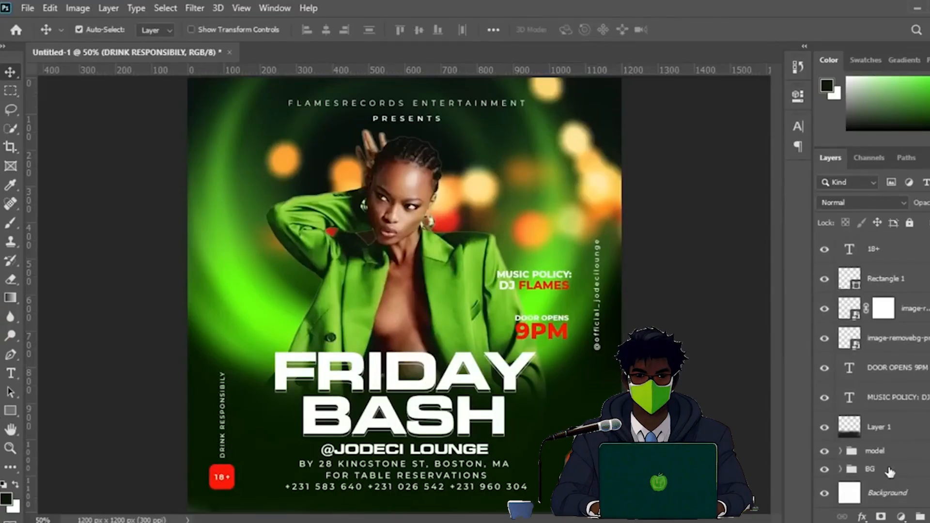
{"action": "left_click", "coordinate": [890, 469]}
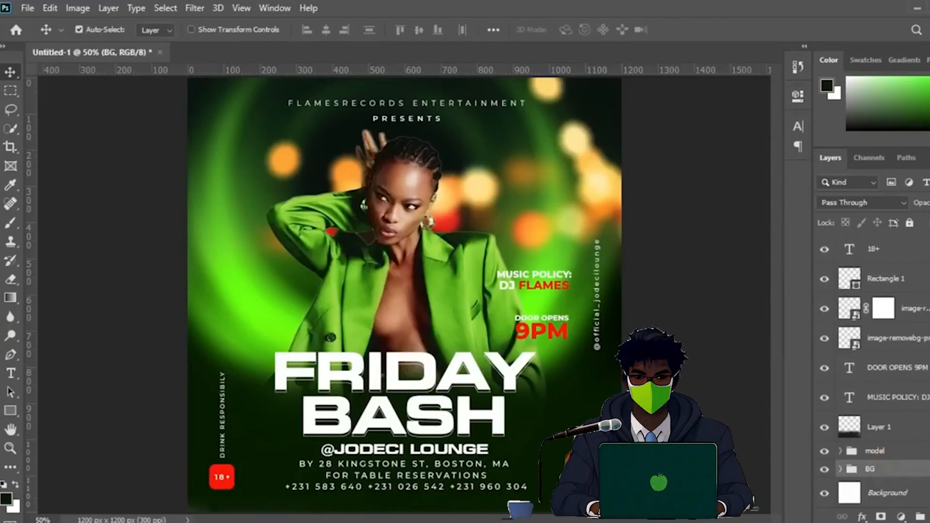
{"action": "key", "text": "ctrl+alt+shift+n"}
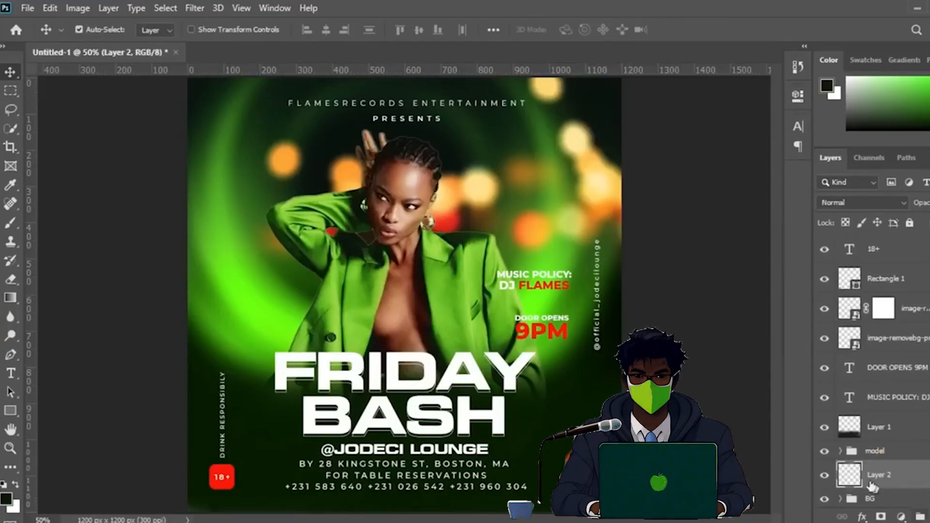
{"action": "left_click", "coordinate": [10, 223]}
{"action": "key", "text": "alt"}
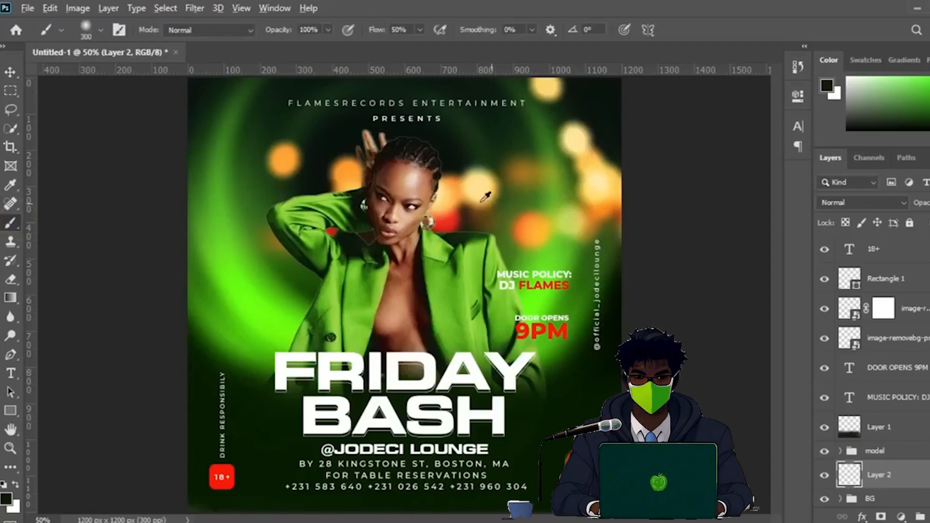
{"action": "left_click", "coordinate": [455, 192], "text": "alt"}
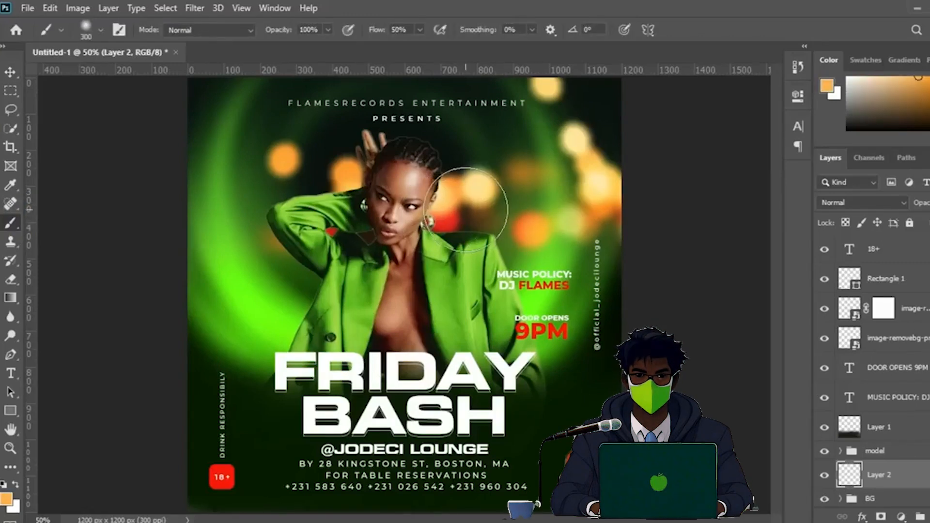
{"action": "left_click", "coordinate": [460, 182], "text": "alt"}
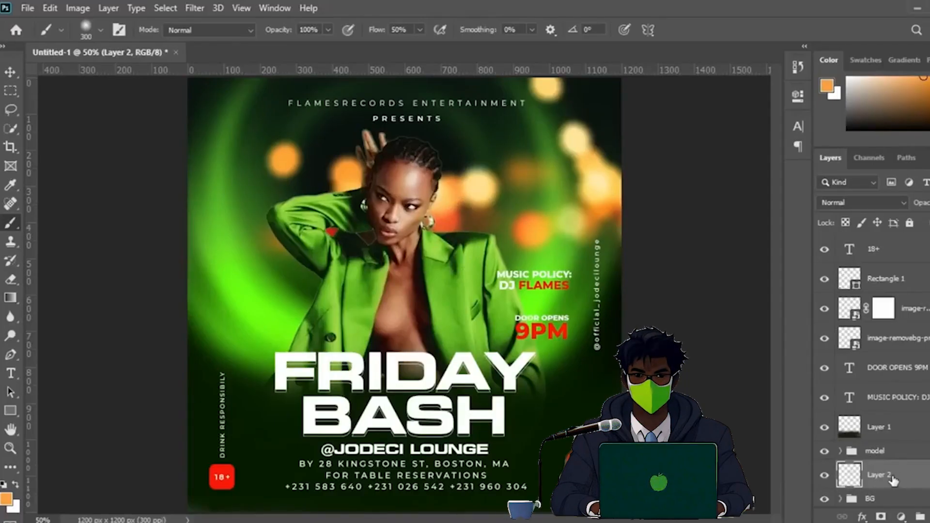
{"action": "left_click", "coordinate": [371, 29]}
{"action": "left_click_drag", "start_coordinate": [371, 29], "coordinate": [444, 46]}
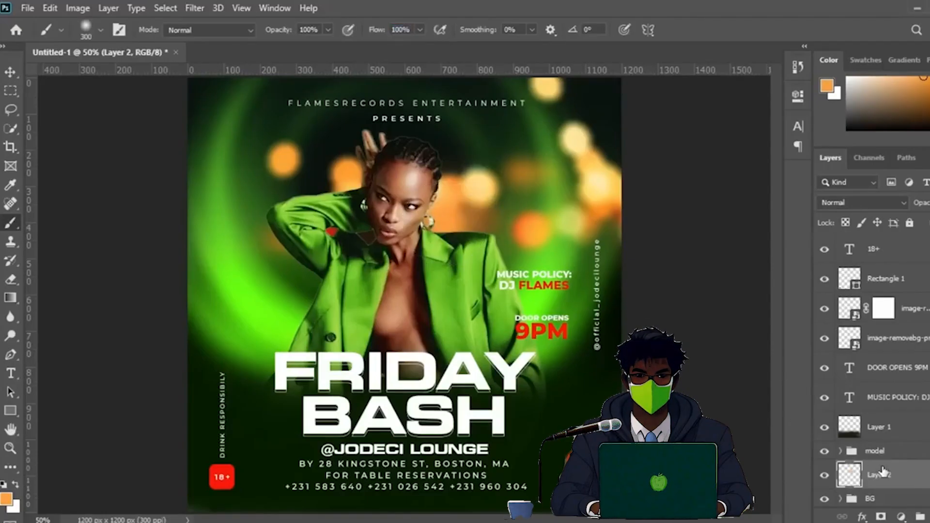
Step: Duplicate the orange glow layer, place the copy above the model group and set its blend mode to Screen
{"action": "key", "text": "ctrl+j"}
{"action": "left_click_drag", "start_coordinate": [902, 475], "coordinate": [912, 442]}
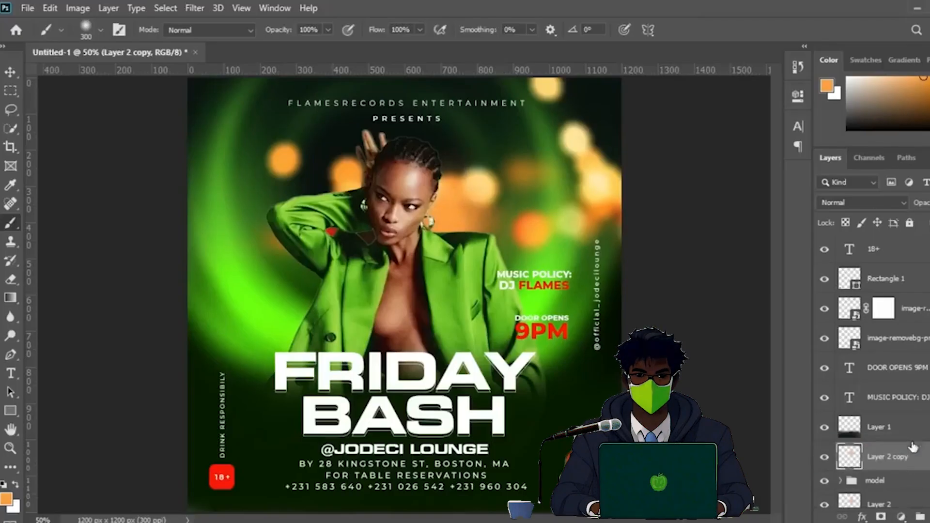
{"action": "left_click", "coordinate": [903, 202]}
{"action": "left_click", "coordinate": [867, 286]}
{"action": "left_click", "coordinate": [824, 457]}
{"action": "left_click", "coordinate": [824, 457]}
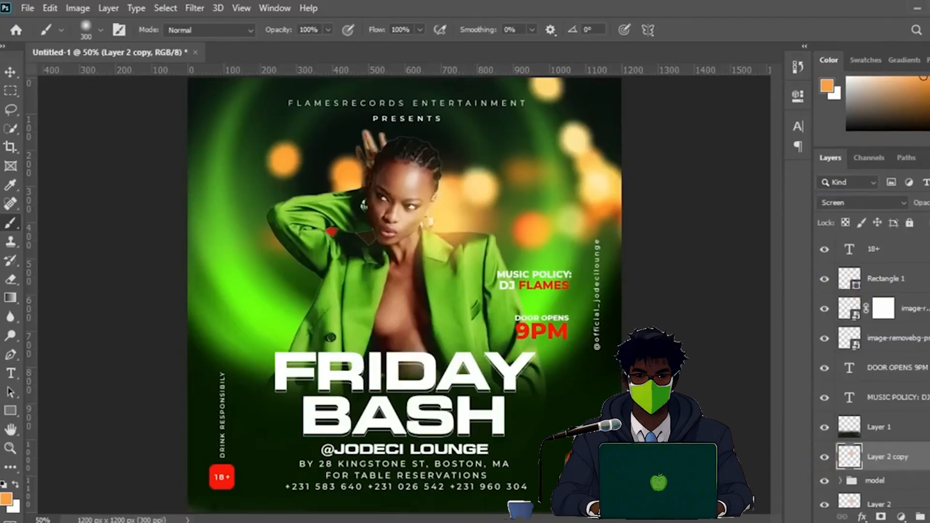
Step: On a new layer above Layer 2, paint a soft glow in bright green sampled from the background, behind the DJ and door-time text
{"action": "scroll", "coordinate": [872, 368], "scroll_direction": "down", "scroll_amount": 3}
{"action": "left_click", "coordinate": [879, 444]}
{"action": "key", "text": "ctrl+shift+alt+n"}
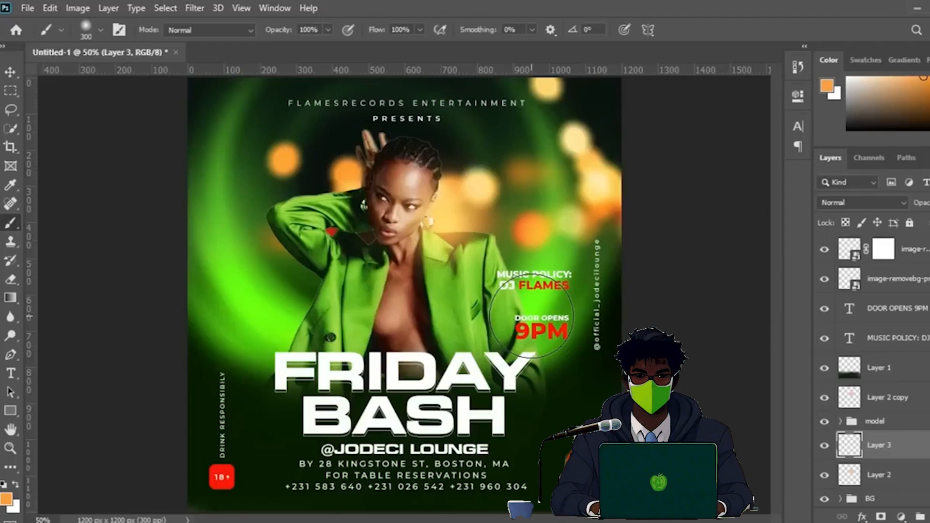
{"action": "left_click", "coordinate": [543, 301], "text": "alt"}
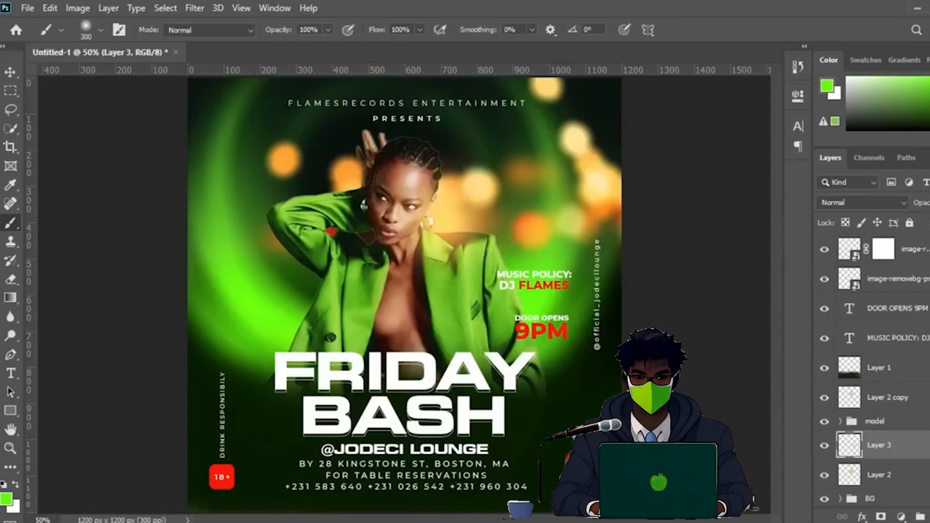
Step: Duplicate the green glow layer, place the copy above Layer 2 copy and set its blend mode to Screen
{"action": "key", "text": "ctrl+j"}
{"action": "left_click_drag", "start_coordinate": [888, 445], "coordinate": [887, 384]}
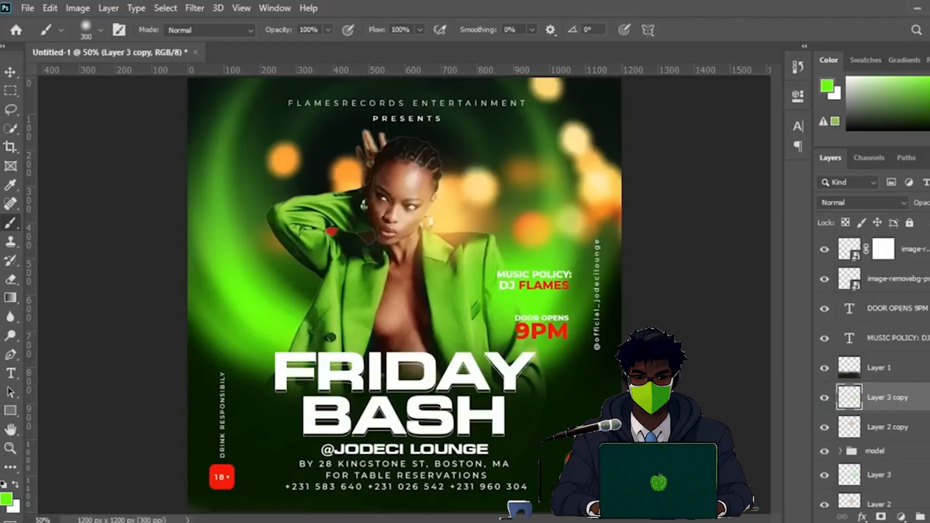
{"action": "left_click", "coordinate": [895, 203]}
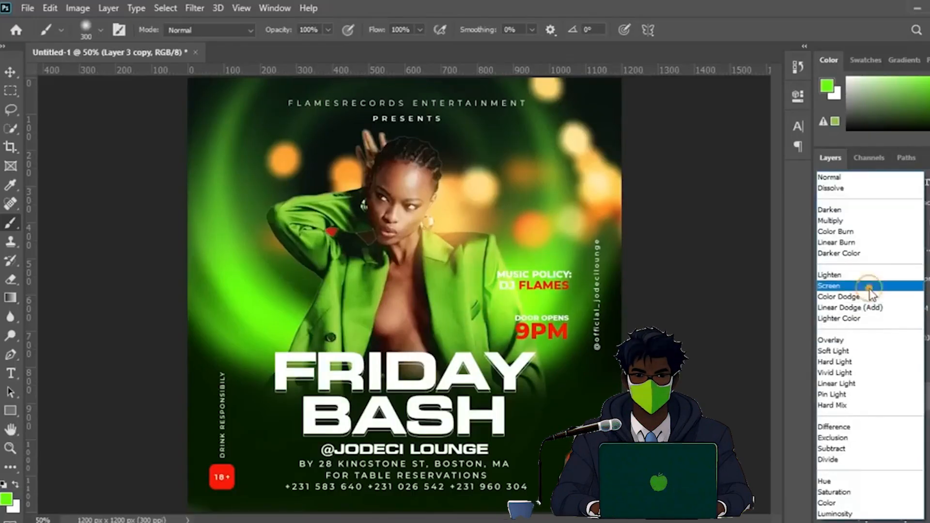
{"action": "left_click", "coordinate": [870, 288]}
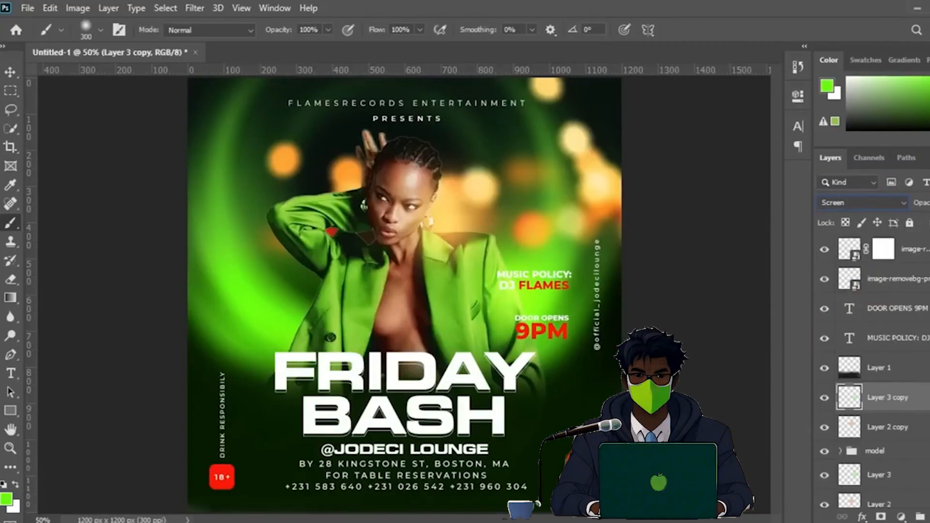
Step: Duplicate the green Screen glow and move the copy over the left side of the model's jacket
{"action": "key", "text": "ctrl+j"}
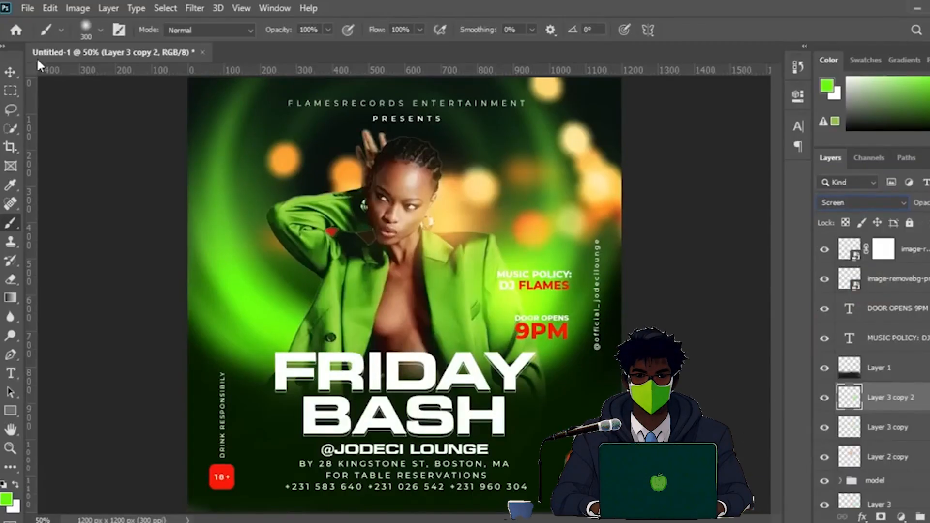
{"action": "left_click", "coordinate": [10, 71]}
{"action": "left_click_drag", "start_coordinate": [451, 295], "coordinate": [289, 327]}
Step: Duplicate the green glow in Layer 3 and move the copy behind the left side of the model
{"action": "scroll", "coordinate": [877, 368], "scroll_direction": "down", "scroll_amount": 3}
{"action": "left_click", "coordinate": [879, 416]}
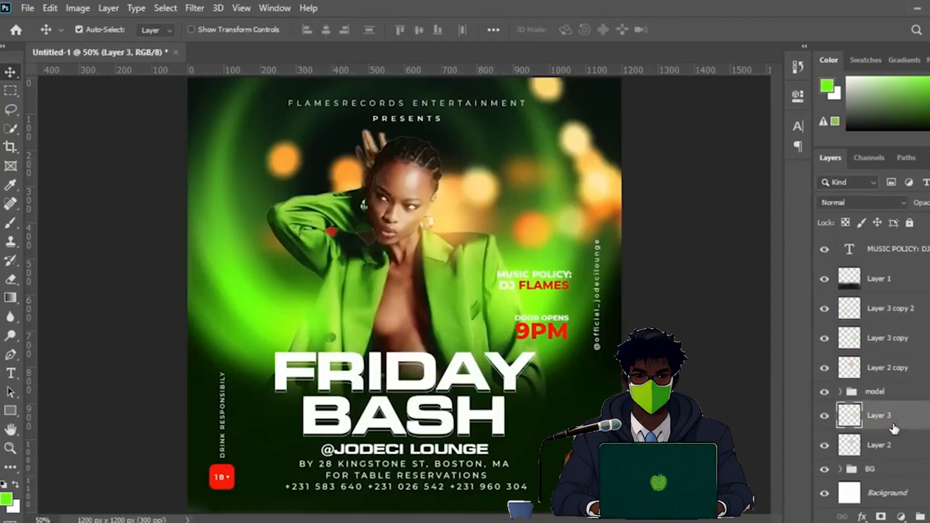
{"action": "key", "text": "ctrl+j"}
{"action": "key", "text": "ctrl+t"}
{"action": "left_click_drag", "start_coordinate": [538, 305], "coordinate": [353, 331]}
{"action": "key", "text": "Return"}
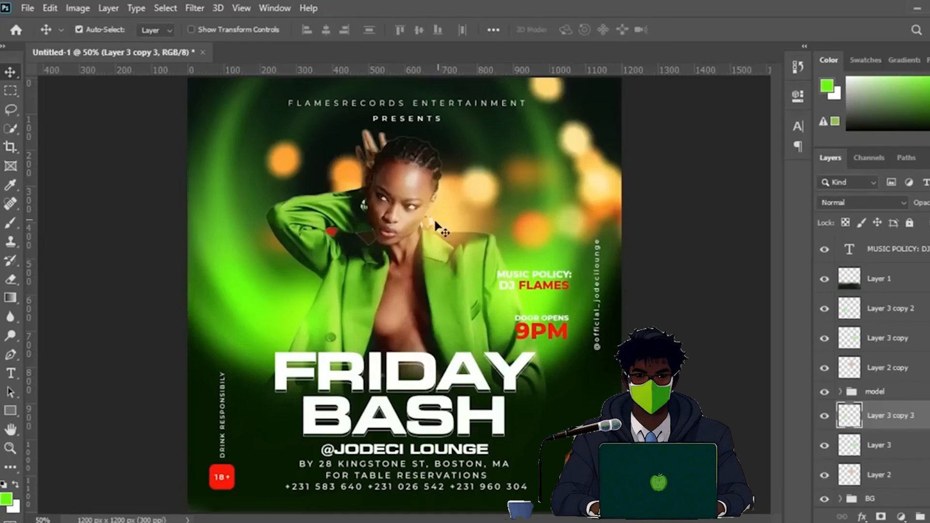
Step: Duplicate the orange glow in Layer 2 and move the copy left behind the model's raised arm and shoulder
{"action": "left_click", "coordinate": [825, 369]}
{"action": "left_click", "coordinate": [825, 370]}
{"action": "left_click", "coordinate": [920, 477]}
{"action": "key", "text": "ctrl+j"}
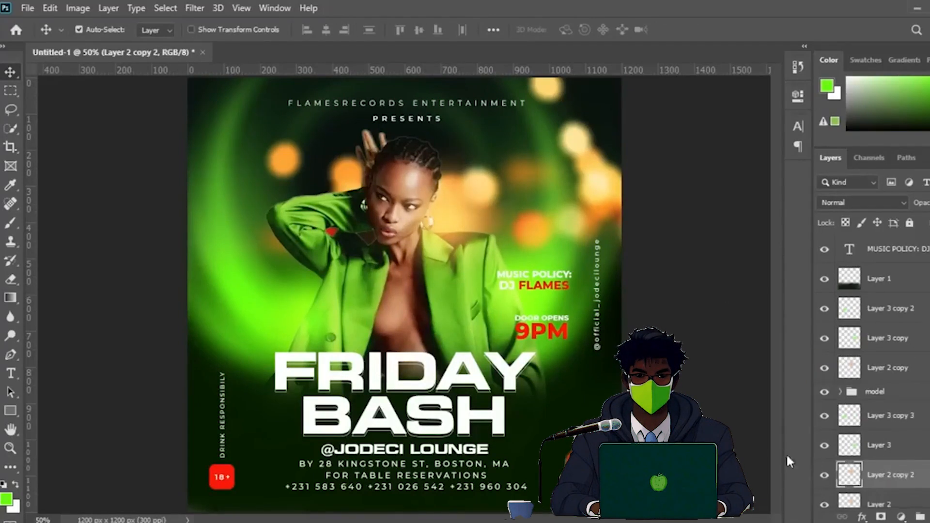
{"action": "key", "text": "ctrl+t"}
{"action": "left_click_drag", "start_coordinate": [479, 252], "coordinate": [388, 266]}
{"action": "key", "text": "Return"}
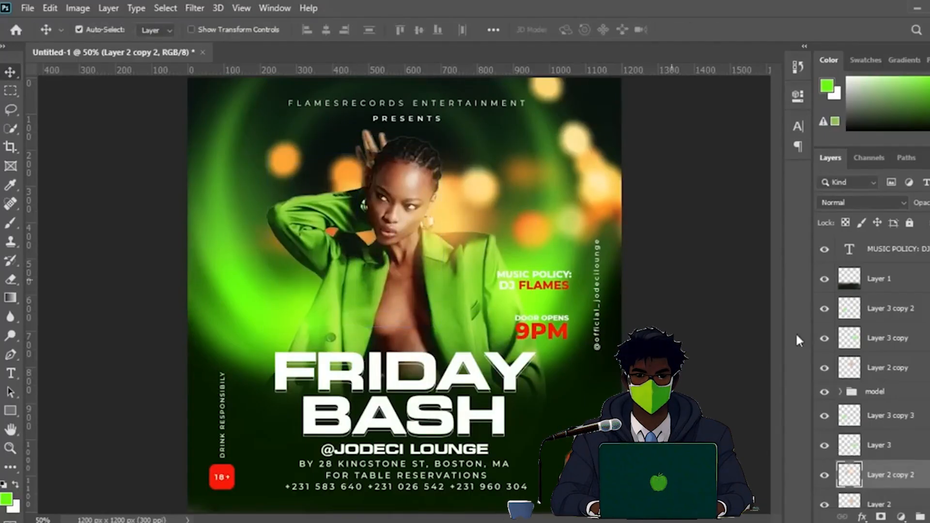
Step: Duplicate the orange Screen glow in Layer 2 copy, move the duplicate left over the model's raised arm and reduce its opacity
{"action": "left_click", "coordinate": [913, 371]}
{"action": "left_click", "coordinate": [819, 369]}
{"action": "left_click", "coordinate": [818, 370]}
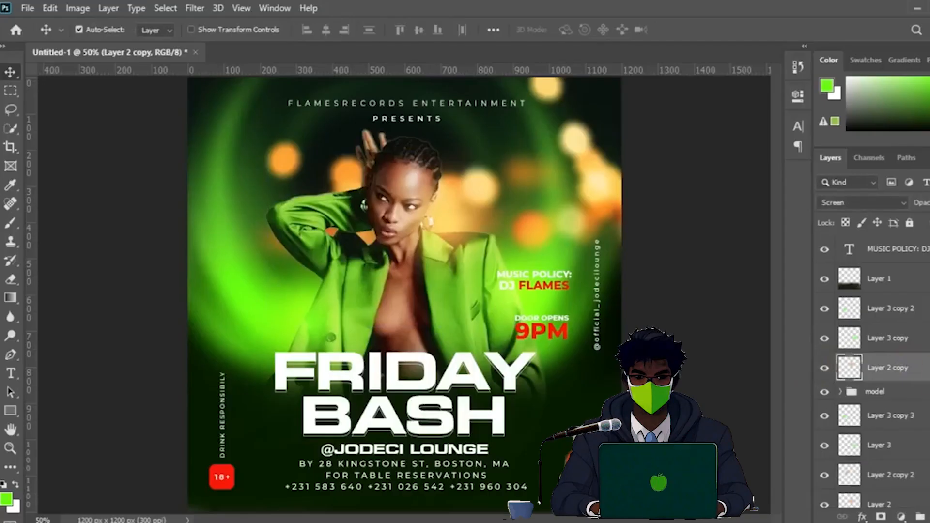
{"action": "key", "text": "ctrl+j"}
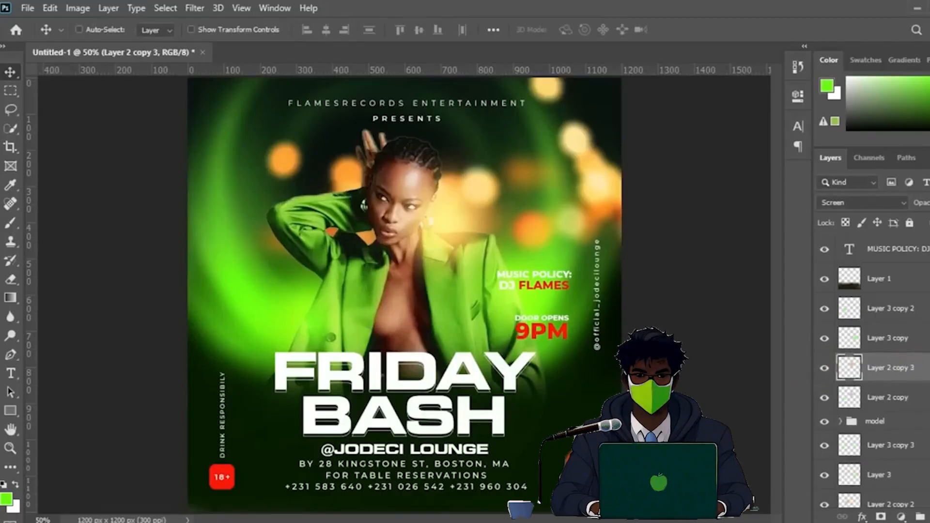
{"action": "key", "text": "ctrl+t"}
{"action": "left_click_drag", "start_coordinate": [463, 217], "coordinate": [377, 221]}
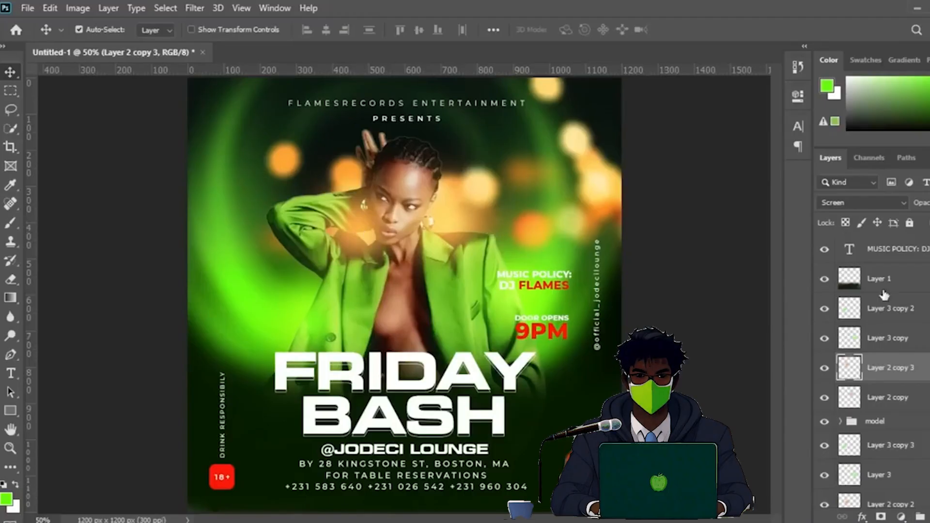
{"action": "left_click_drag", "start_coordinate": [924, 206], "coordinate": [914, 207]}
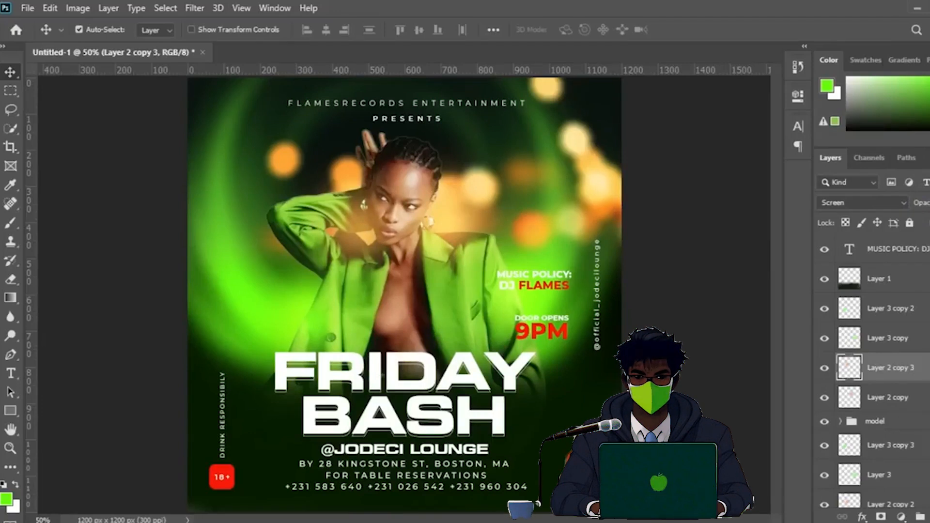
{"action": "scroll", "coordinate": [871, 363], "scroll_direction": "up", "scroll_amount": 6}
{"action": "scroll", "coordinate": [872, 364], "scroll_direction": "down", "scroll_amount": 2}
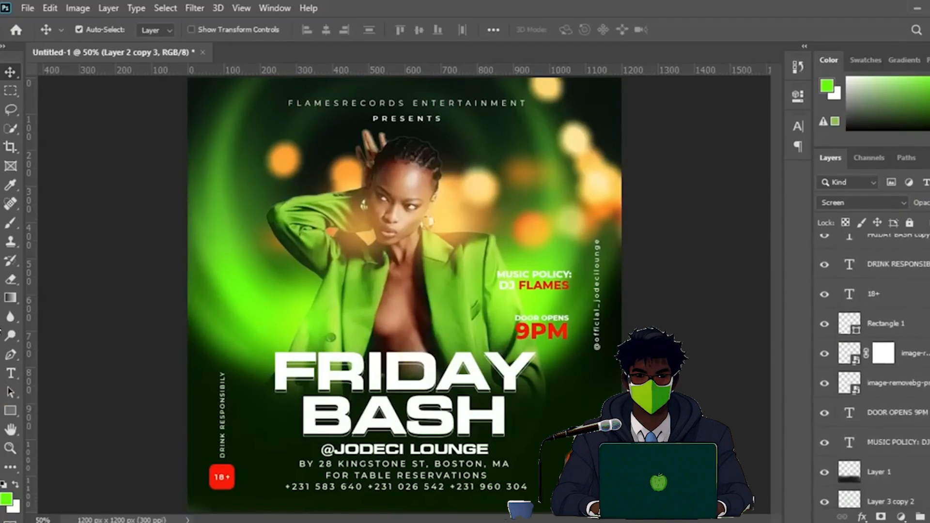
{"action": "scroll", "coordinate": [872, 363], "scroll_direction": "down", "scroll_amount": 3}
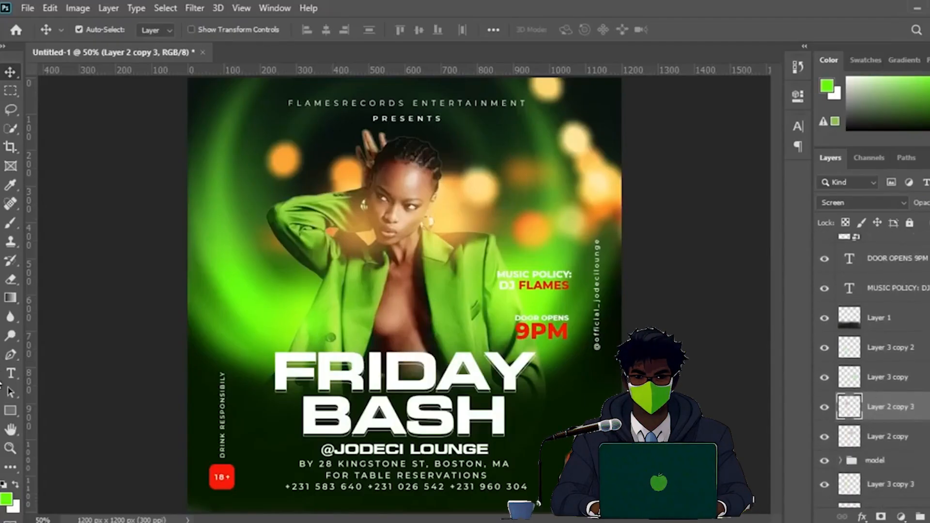
{"action": "scroll", "coordinate": [872, 364], "scroll_direction": "up", "scroll_amount": 5}
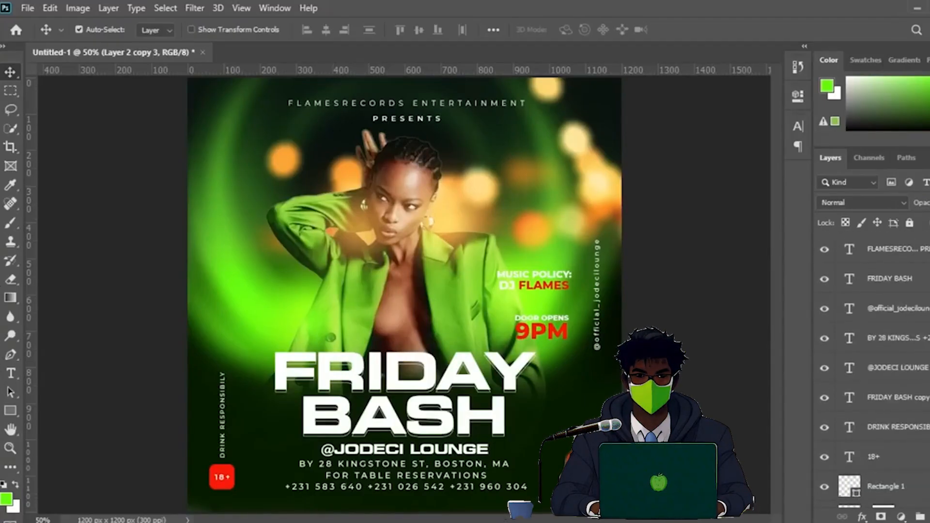
Step: Create a NOISE layer above the FLAMESRECORDS ENTERTAINMENT PRESENTS text, set to Soft Light and filled with 50% gray
{"action": "left_click", "coordinate": [895, 256]}
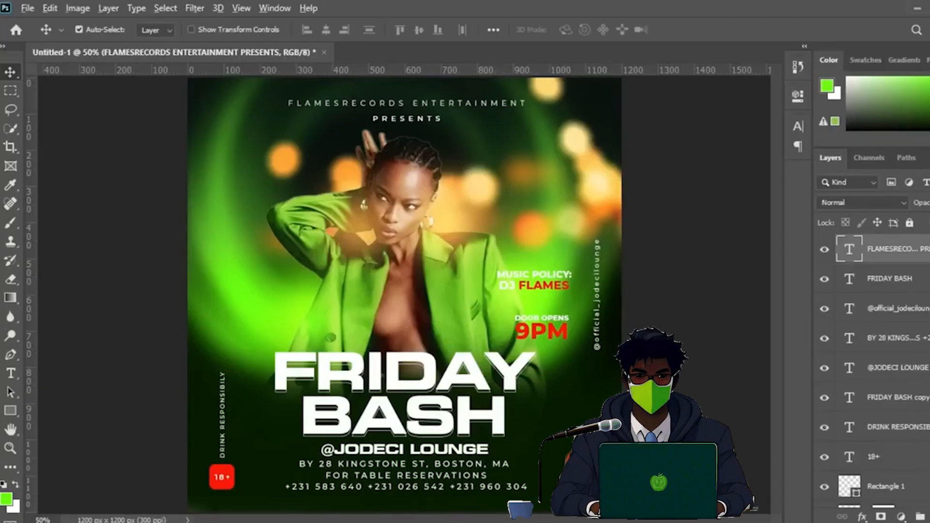
{"action": "key", "text": "ctrl+shift+n"}
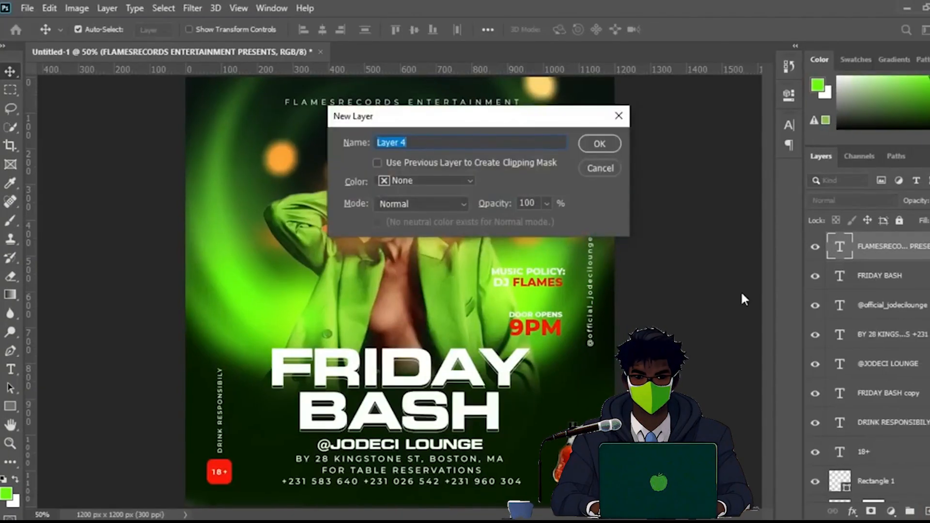
{"action": "key", "text": "Escape"}
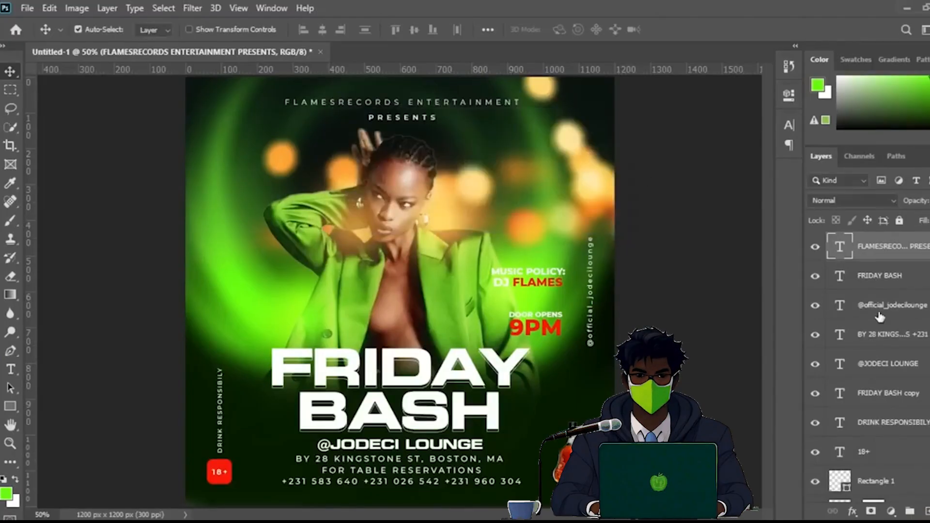
{"action": "key", "text": "ctrl+shift+n"}
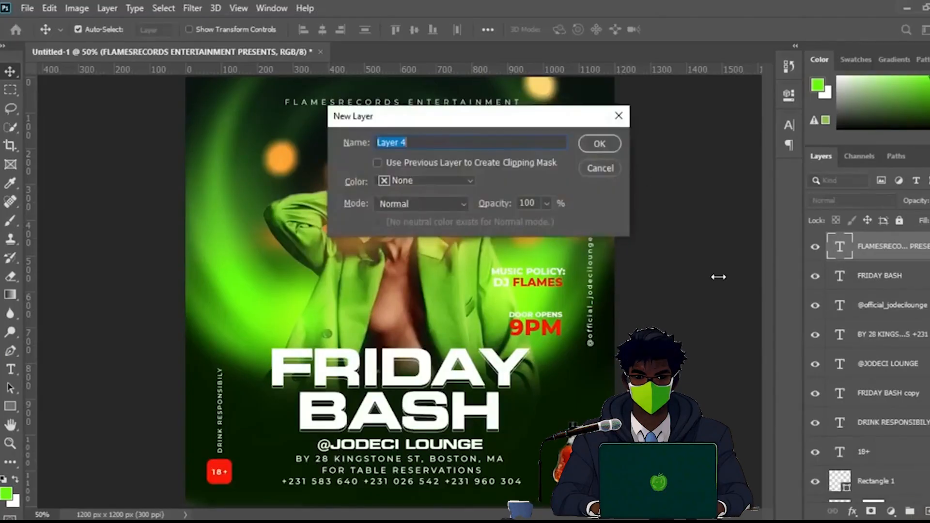
{"action": "type", "text": "n"}
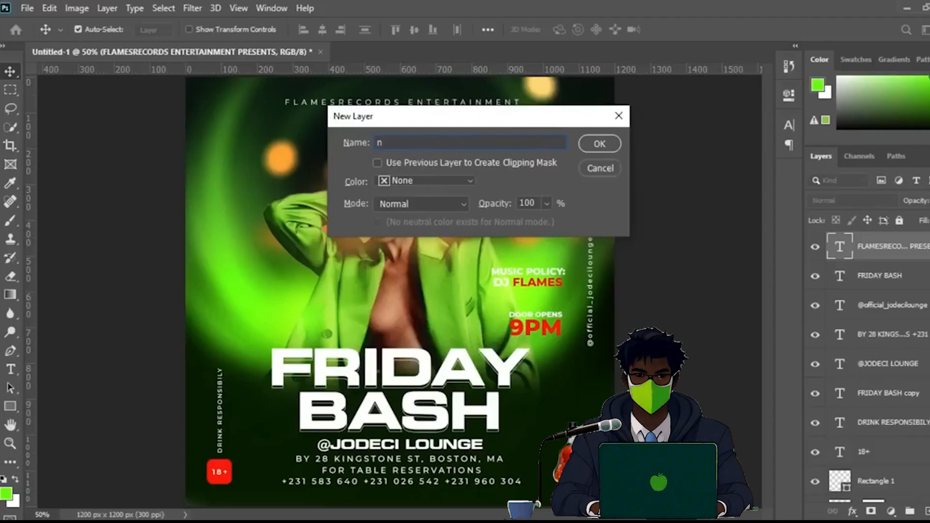
{"action": "type", "text": "NOI"}
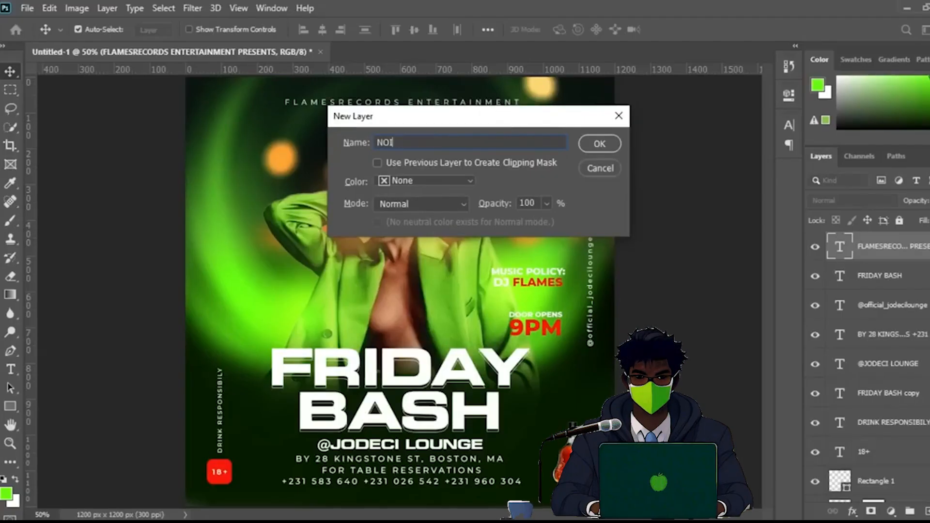
{"action": "type", "text": "SE"}
{"action": "left_click", "coordinate": [458, 203]}
{"action": "left_click", "coordinate": [426, 324]}
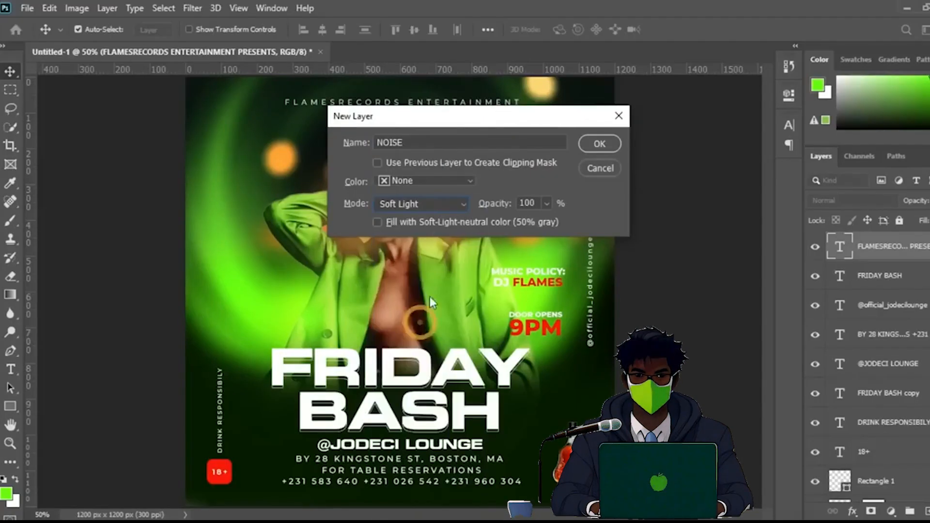
{"action": "left_click", "coordinate": [439, 223]}
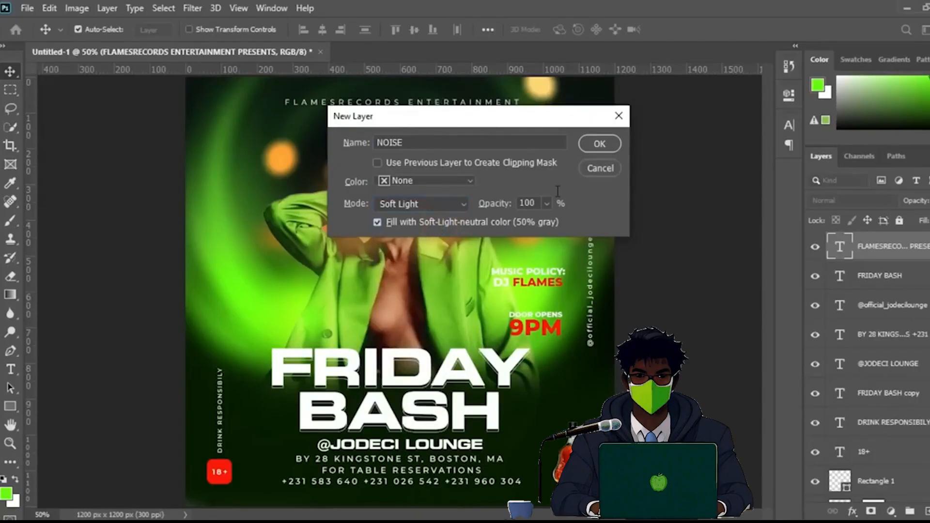
{"action": "left_click", "coordinate": [600, 144]}
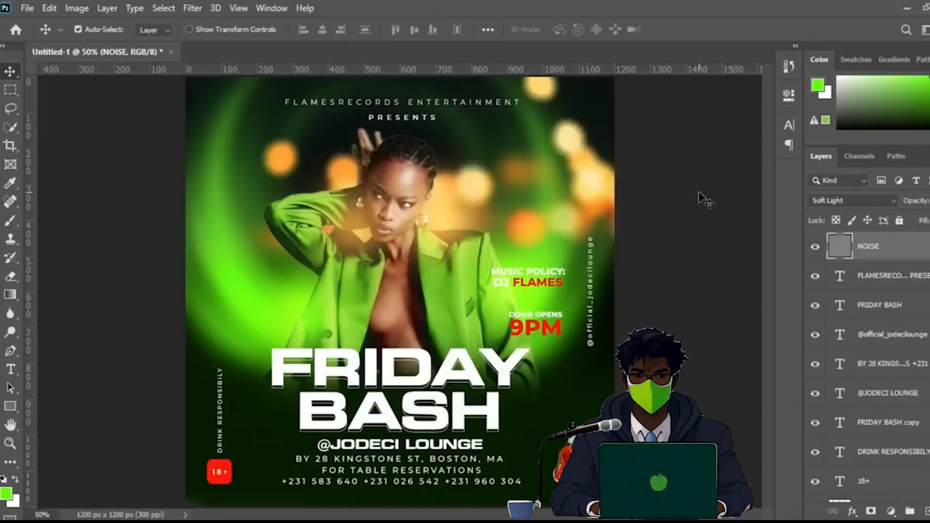
Step: Convert the NOISE layer to a smart object and add 8.69% uniform noise to it
{"action": "right_click", "coordinate": [867, 246]}
{"action": "left_click", "coordinate": [914, 202]}
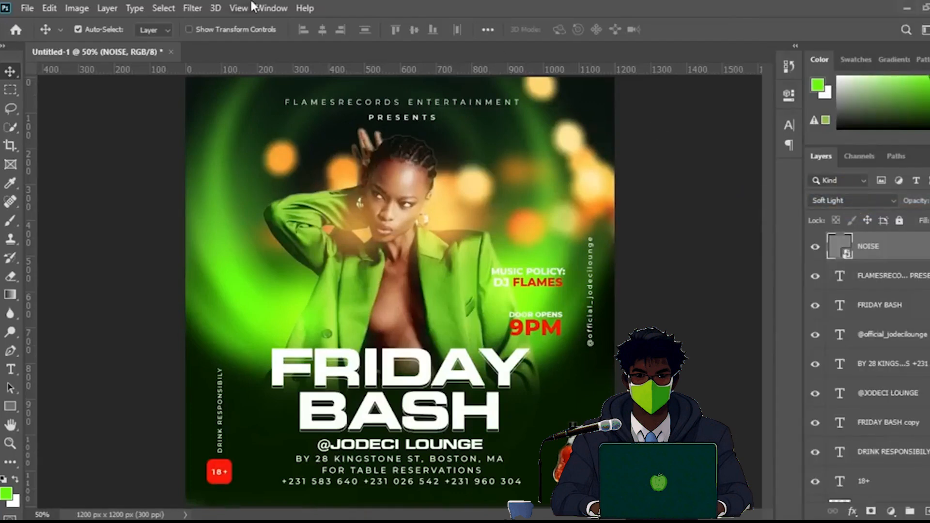
{"action": "left_click", "coordinate": [193, 9]}
{"action": "mouse_move", "coordinate": [244, 208]}
{"action": "left_click", "coordinate": [388, 196]}
{"action": "left_click_drag", "start_coordinate": [479, 40], "coordinate": [658, 64]}
{"action": "left_click_drag", "start_coordinate": [628, 299], "coordinate": [567, 301]}
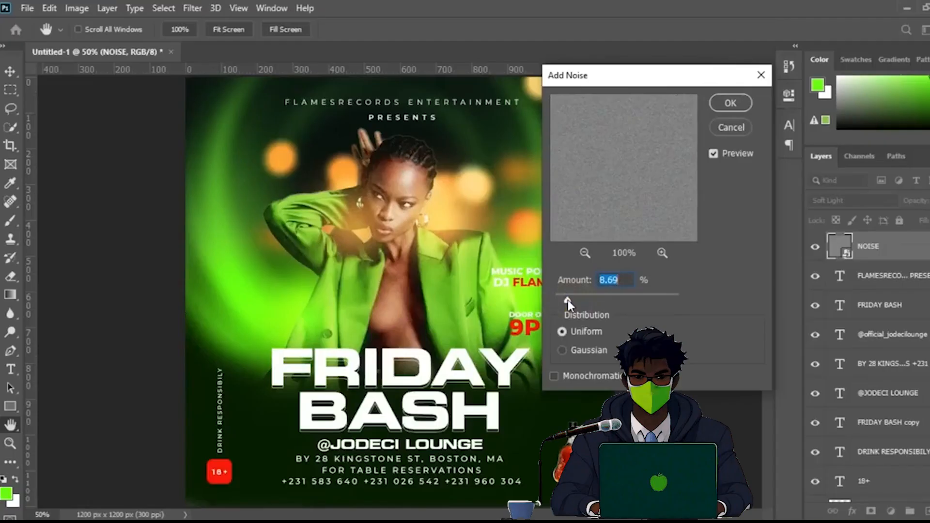
{"action": "left_click", "coordinate": [731, 103]}
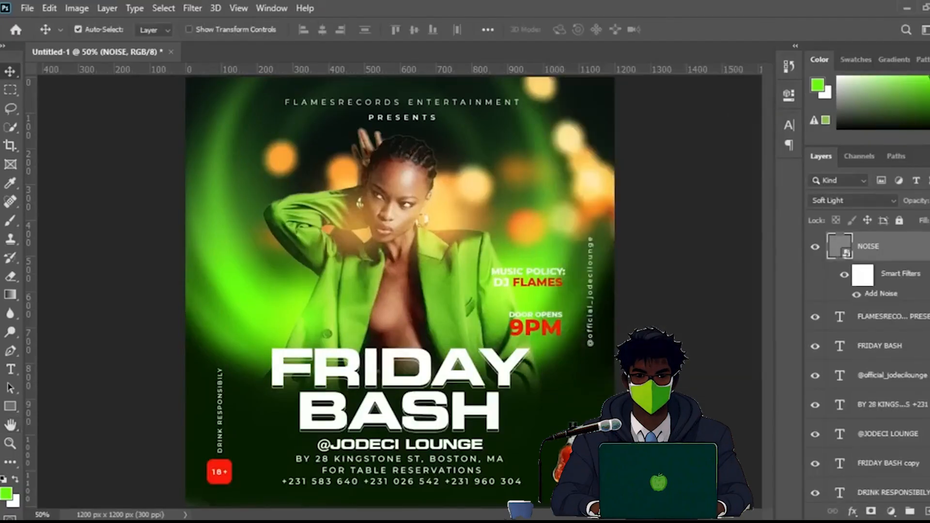
{"action": "left_click", "coordinate": [929, 246]}
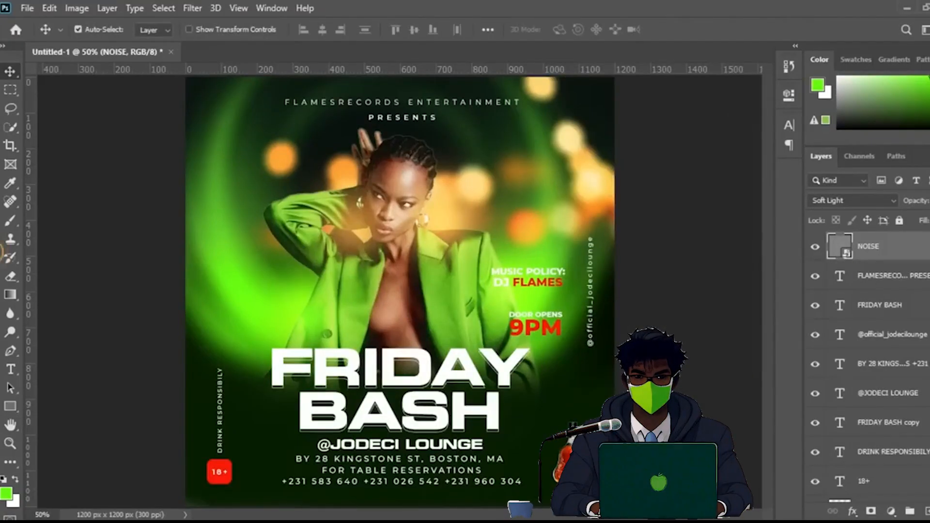
Step: Group all text layers from FLAMESRECORDS through 18+ together with the DOOR OPENS 9PM and MUSIC POLICY text layers
{"action": "scroll", "coordinate": [867, 364], "scroll_direction": "down", "scroll_amount": 6}
{"action": "scroll", "coordinate": [867, 364], "scroll_direction": "up", "scroll_amount": 5}
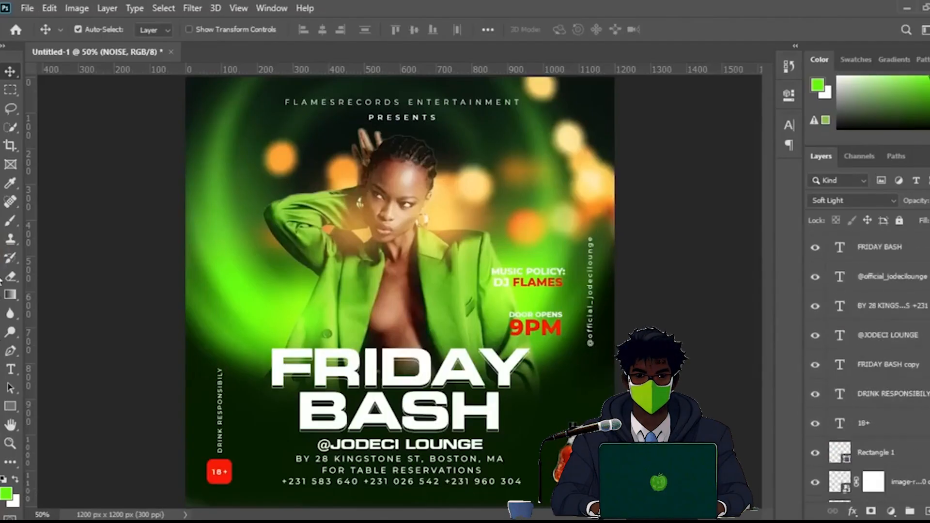
{"action": "scroll", "coordinate": [867, 363], "scroll_direction": "up", "scroll_amount": 2}
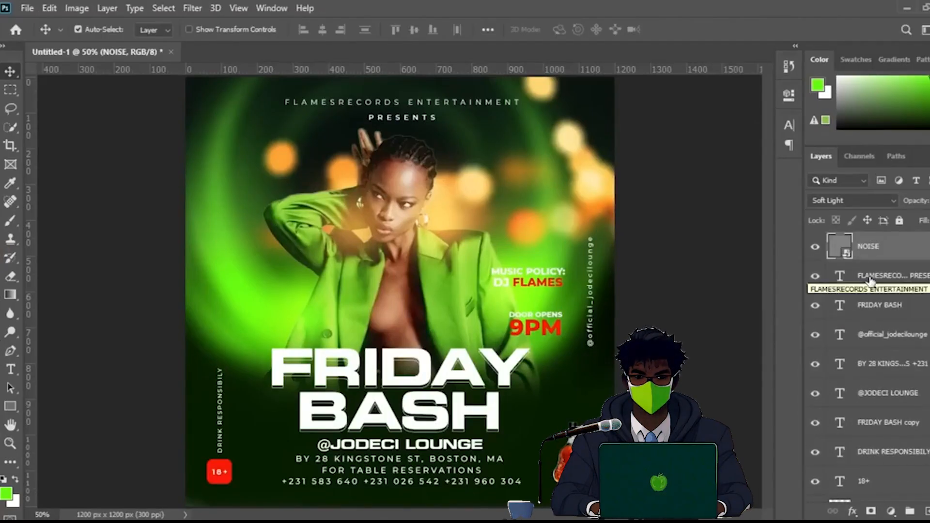
{"action": "left_click", "coordinate": [870, 277]}
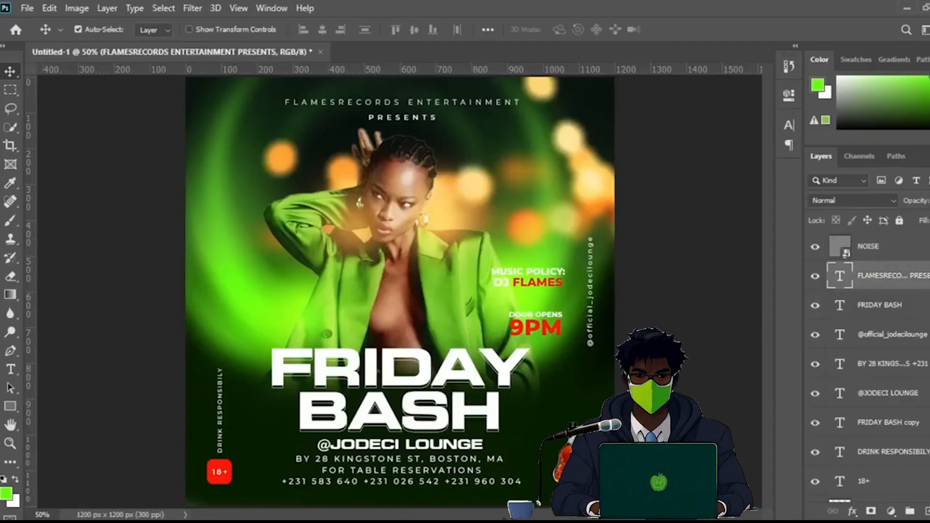
{"action": "scroll", "coordinate": [870, 339], "scroll_direction": "down", "scroll_amount": 4}
{"action": "scroll", "coordinate": [867, 363], "scroll_direction": "up", "scroll_amount": 5}
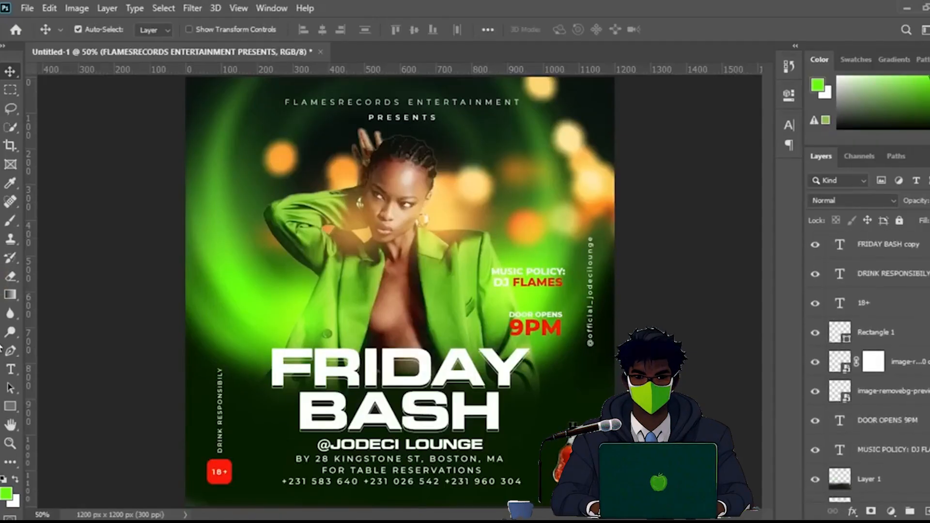
{"action": "left_click_drag", "start_coordinate": [929, 275], "coordinate": [929, 318]}
{"action": "left_click", "coordinate": [883, 395], "text": "shift"}
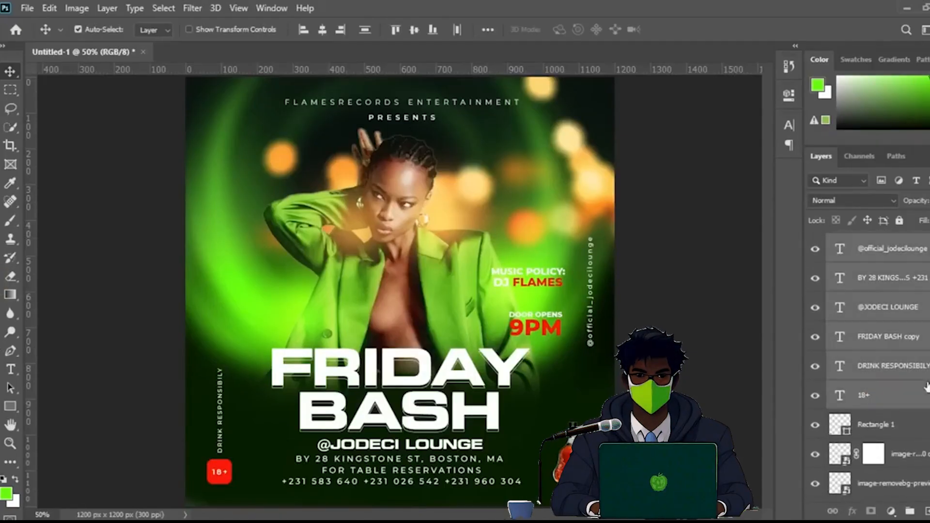
{"action": "scroll", "coordinate": [902, 364], "scroll_direction": "down", "scroll_amount": 3}
{"action": "left_click", "coordinate": [881, 376], "text": "ctrl"}
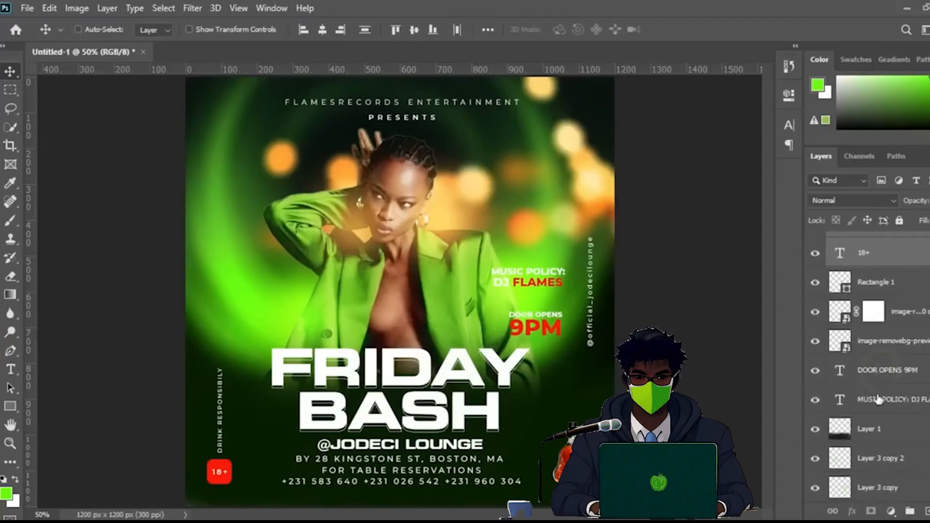
{"action": "left_click", "coordinate": [880, 400], "text": "ctrl"}
{"action": "scroll", "coordinate": [876, 364], "scroll_direction": "up", "scroll_amount": 6}
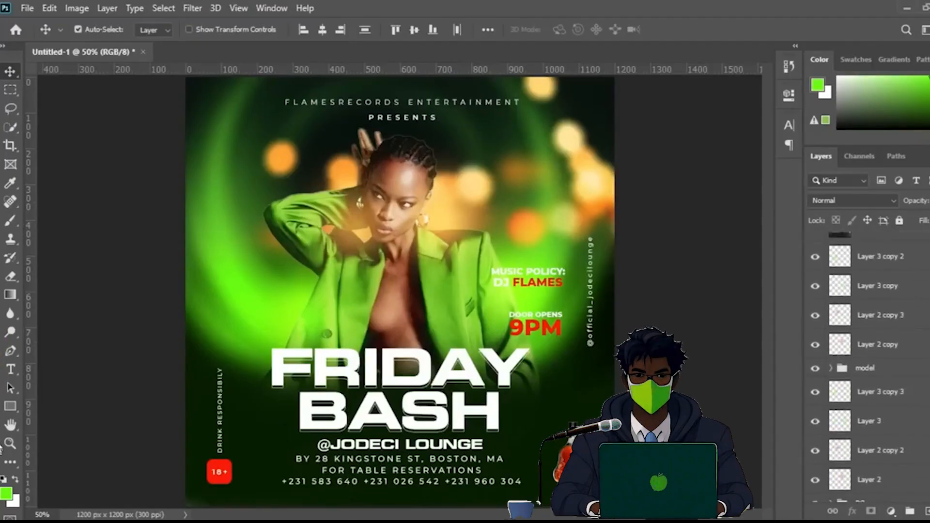
{"action": "key", "text": "ctrl+g"}
Step: Rename the new text group TEXT and check its contents by toggling its visibility
{"action": "left_click", "coordinate": [815, 270]}
{"action": "left_click", "coordinate": [815, 271]}
{"action": "double_click", "coordinate": [878, 273]}
{"action": "type", "text": "TE"}
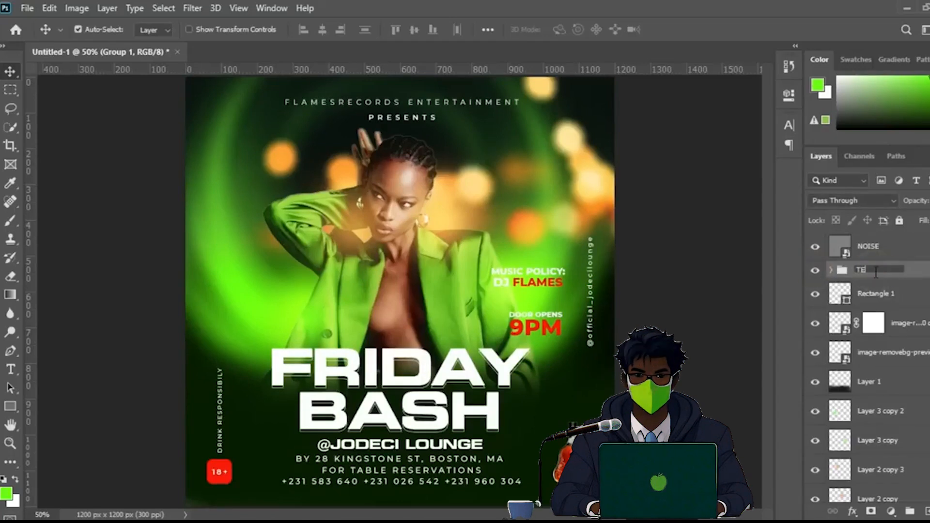
{"action": "key", "text": "Return"}
{"action": "left_click", "coordinate": [815, 270]}
{"action": "left_click", "coordinate": [815, 270]}
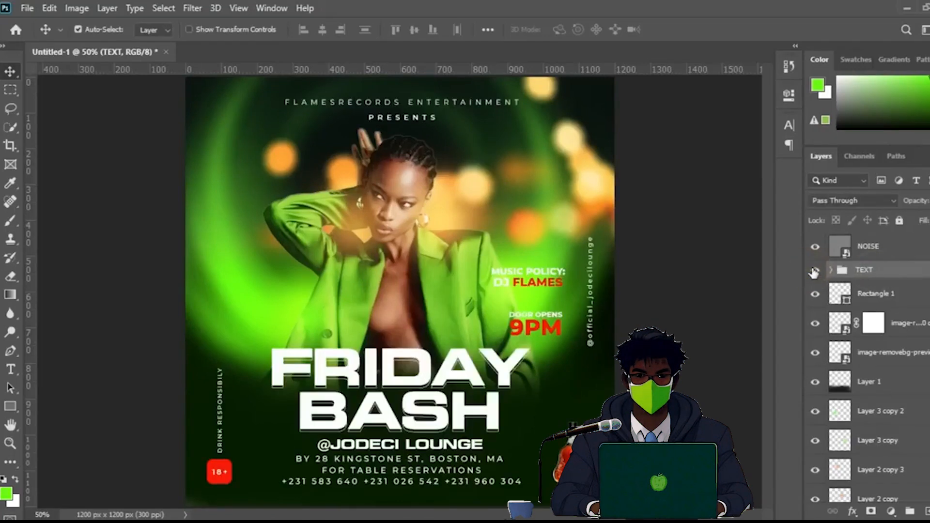
Step: Move the TEXT group above NOISE and hide it, stamping the remaining visible layers into a new layer above NOISE
{"action": "left_click_drag", "start_coordinate": [919, 274], "coordinate": [914, 240]}
{"action": "left_click", "coordinate": [815, 240]}
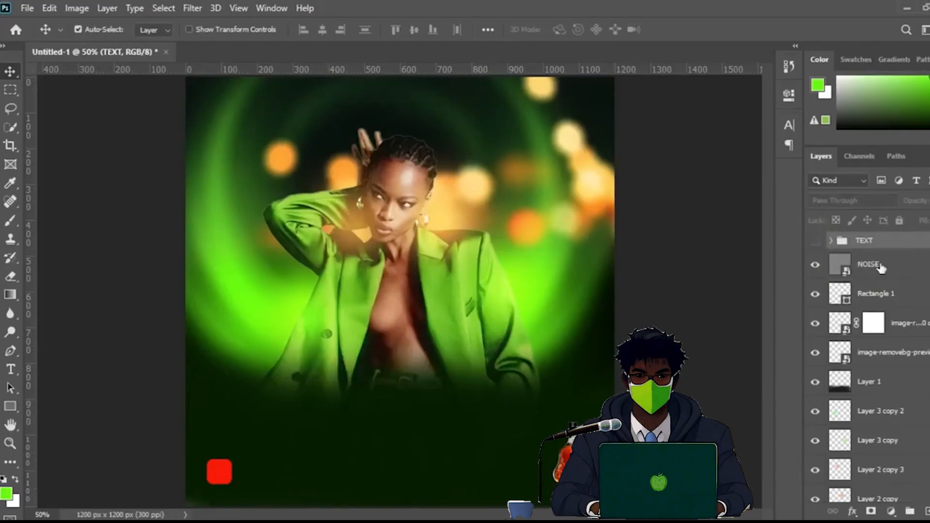
{"action": "left_click", "coordinate": [900, 269]}
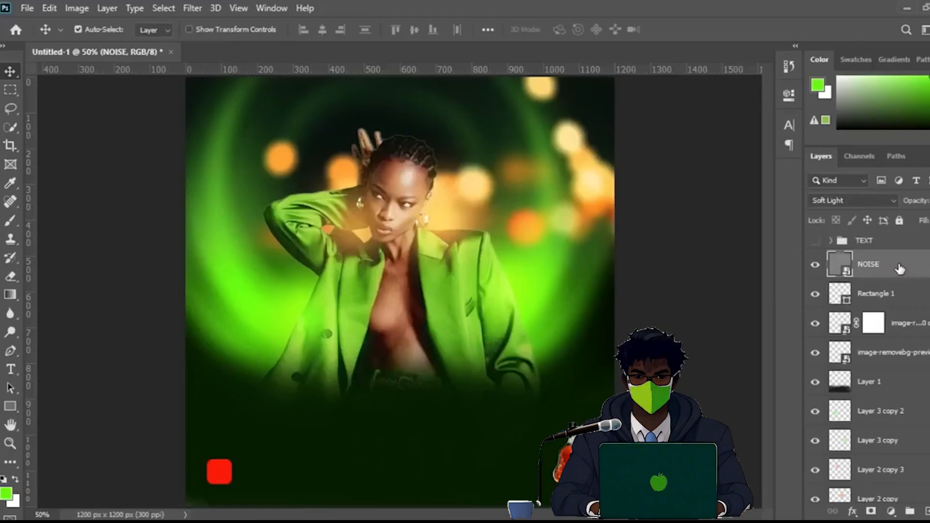
{"action": "key", "text": "ctrl+shift+alt+e"}
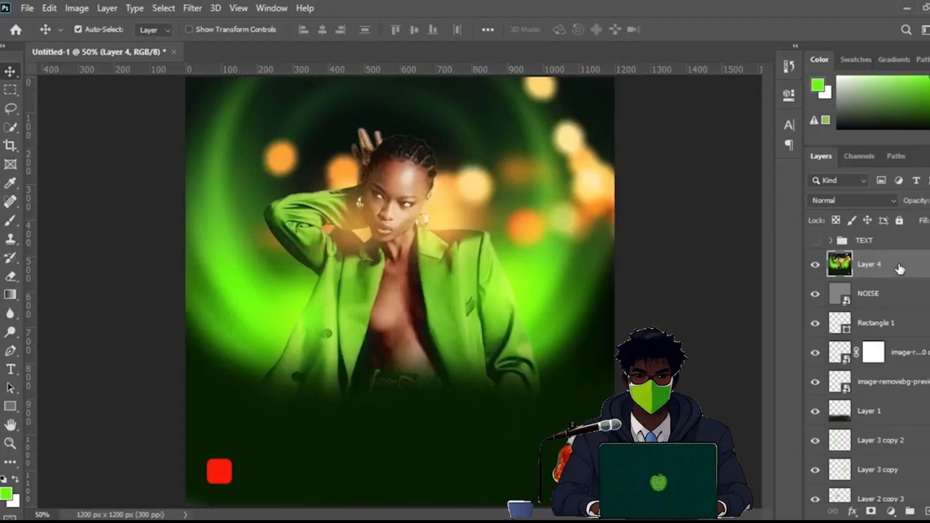
Step: Apply Smart Sharpen to the merged layer with radius 1.8, noise reduction 5 and Lens Blur removal, and show the TEXT group again
{"action": "left_click", "coordinate": [196, 9]}
{"action": "mouse_move", "coordinate": [287, 238]}
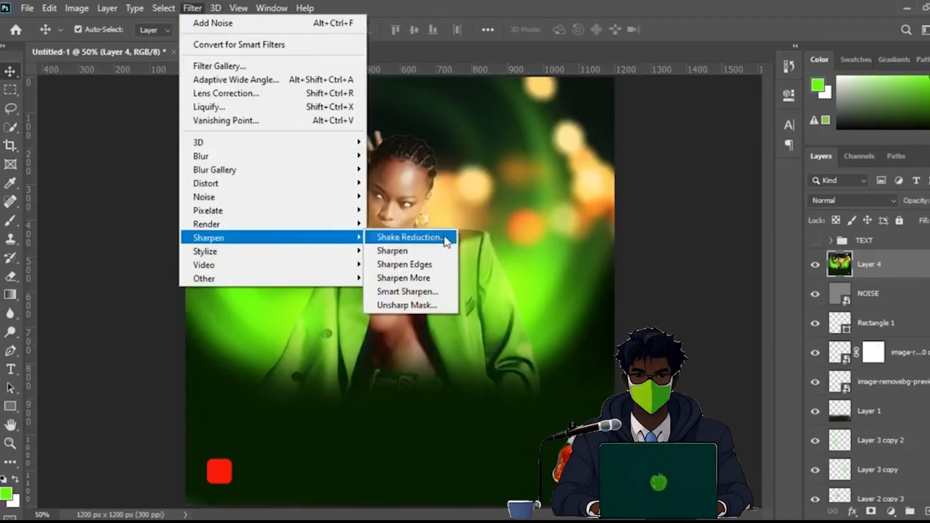
{"action": "left_click", "coordinate": [432, 292]}
{"action": "left_click_drag", "start_coordinate": [464, 80], "coordinate": [747, 126]}
{"action": "left_click_drag", "start_coordinate": [606, 208], "coordinate": [609, 304]}
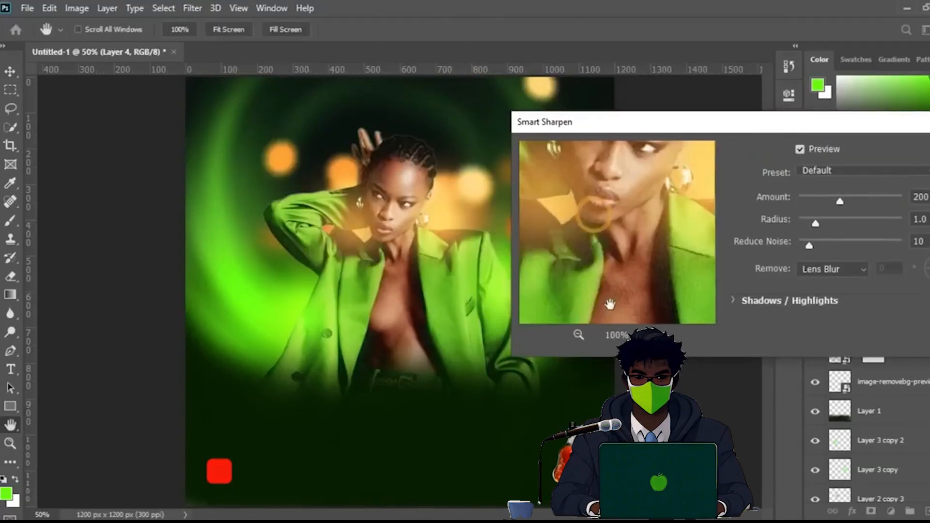
{"action": "left_click_drag", "start_coordinate": [809, 246], "coordinate": [871, 199]}
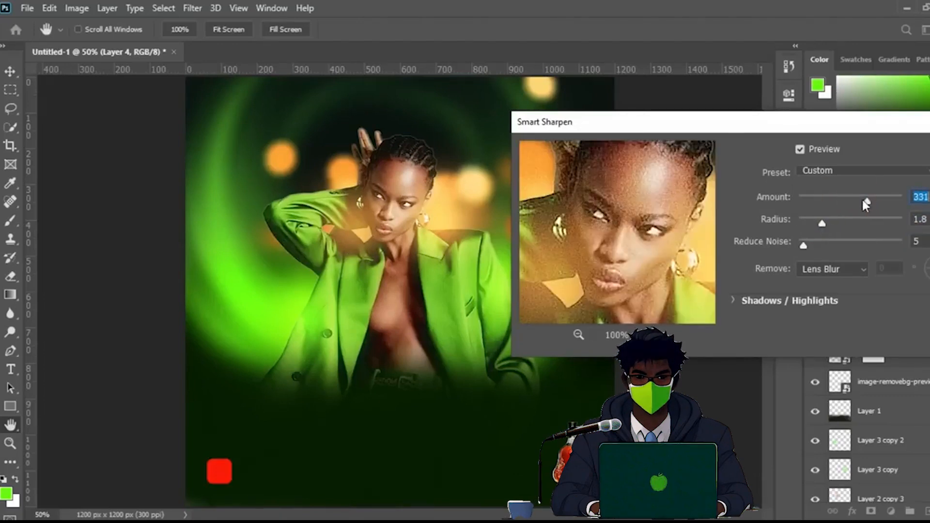
{"action": "left_click_drag", "start_coordinate": [858, 200], "coordinate": [839, 200]}
{"action": "left_click", "coordinate": [928, 152]}
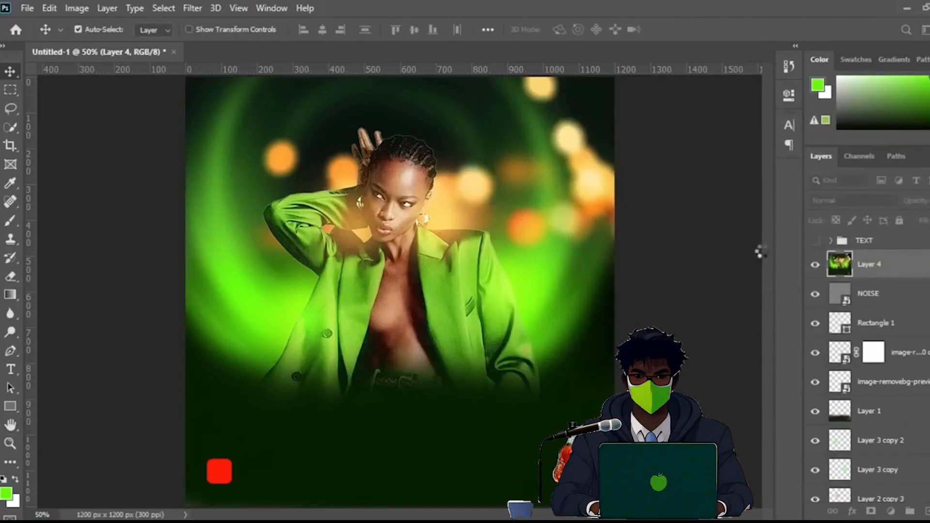
{"action": "left_click", "coordinate": [816, 241]}
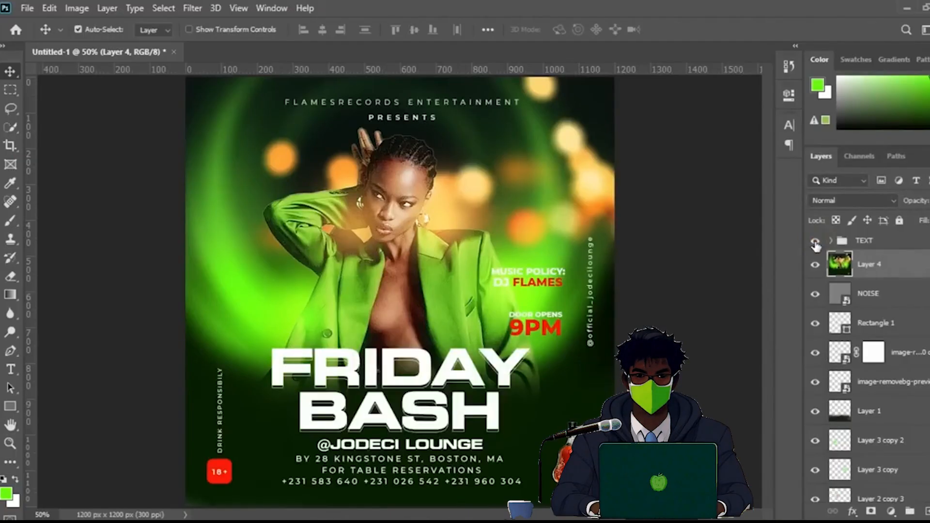
Step: Add a Multiply drop shadow to the MUSIC POLICY text with 21% opacity, 90° angle, 8 px distance, 3% spread and 18 px size
{"action": "left_click", "coordinate": [831, 241]}
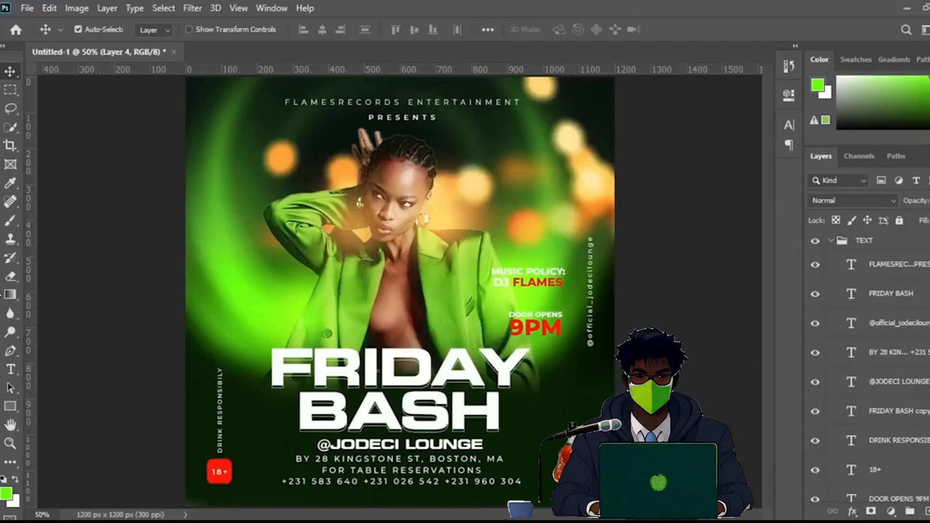
{"action": "scroll", "coordinate": [923, 412], "scroll_direction": "down", "scroll_amount": 3}
{"action": "left_click", "coordinate": [927, 451]}
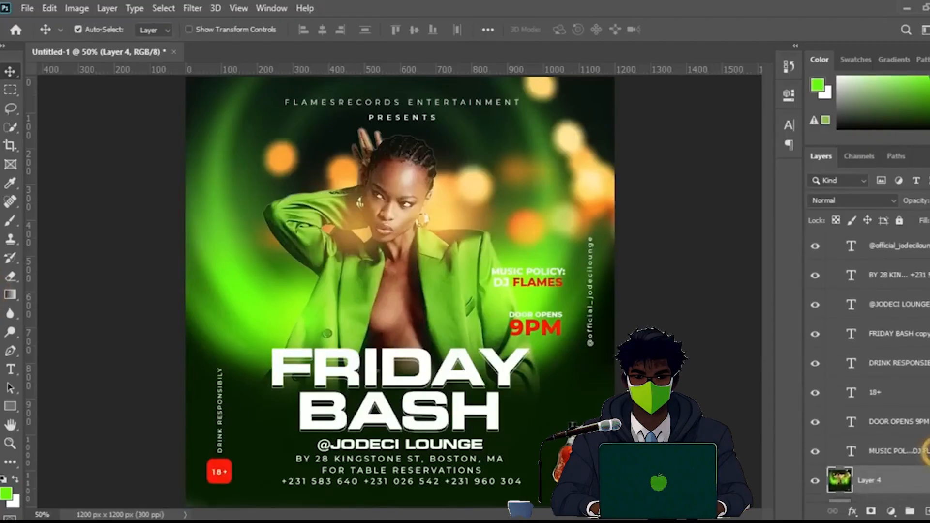
{"action": "double_click", "coordinate": [926, 451]}
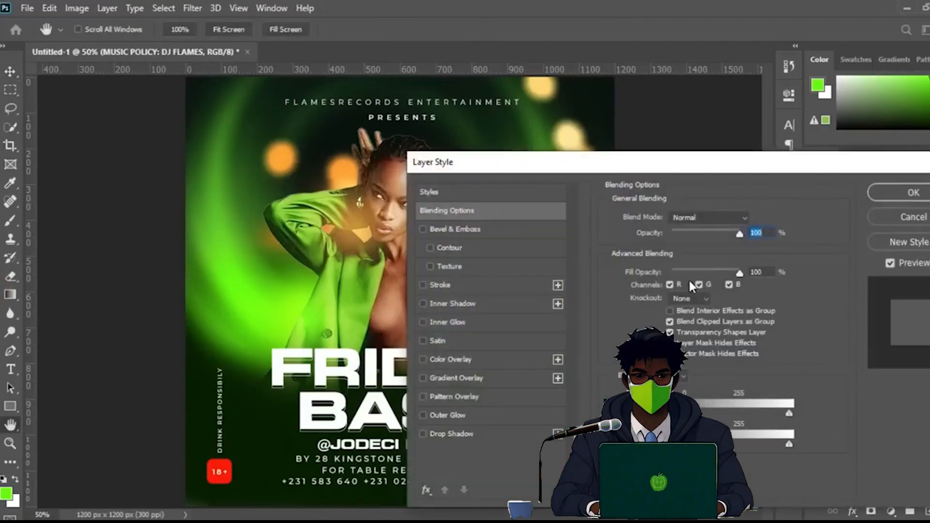
{"action": "left_click_drag", "start_coordinate": [597, 167], "coordinate": [772, 160]}
{"action": "left_click", "coordinate": [562, 421]}
{"action": "left_click_drag", "start_coordinate": [849, 223], "coordinate": [867, 223]}
{"action": "left_click_drag", "start_coordinate": [867, 269], "coordinate": [847, 302]}
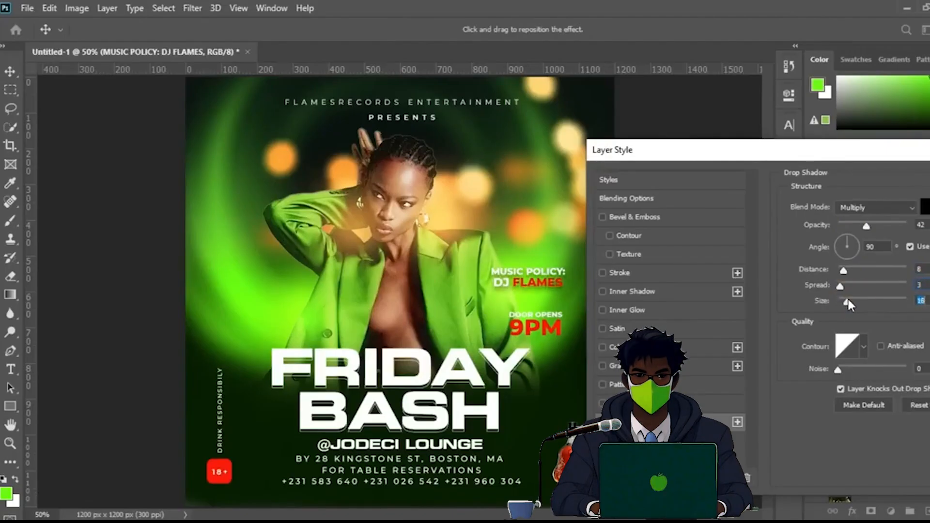
{"action": "left_click_drag", "start_coordinate": [856, 229], "coordinate": [854, 227]}
{"action": "left_click_drag", "start_coordinate": [872, 150], "coordinate": [722, 125]}
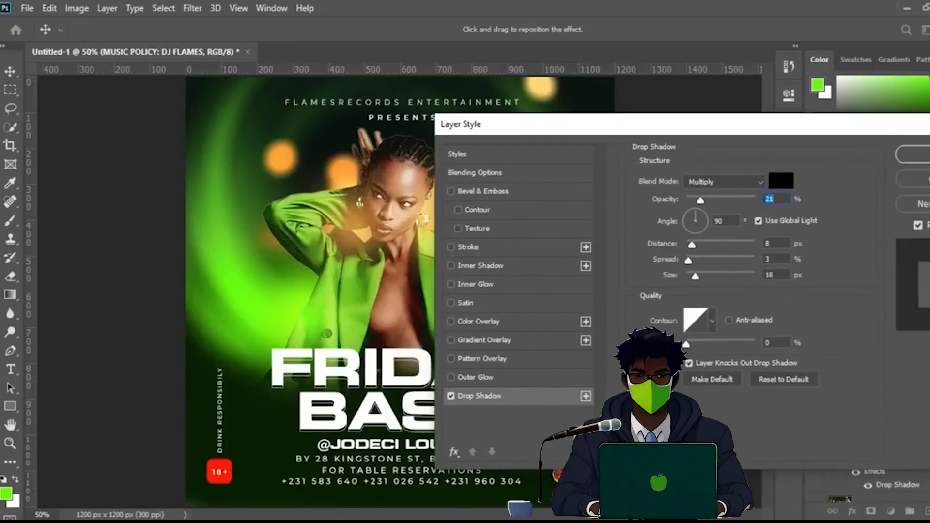
{"action": "left_click", "coordinate": [911, 152]}
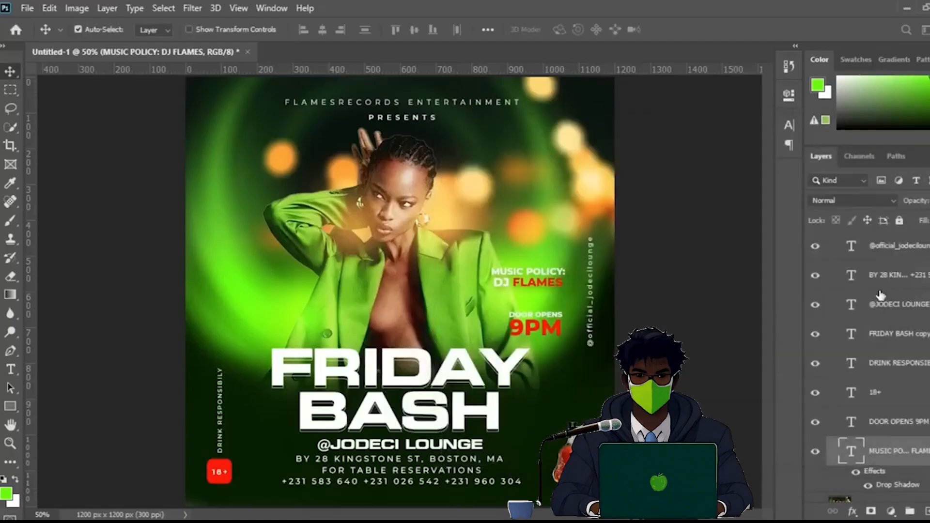
Step: Copy the drop shadow style from the MUSIC POLICY text to the DOOR OPENS 9PM text and compare by toggling its visibility
{"action": "right_click", "coordinate": [915, 448]}
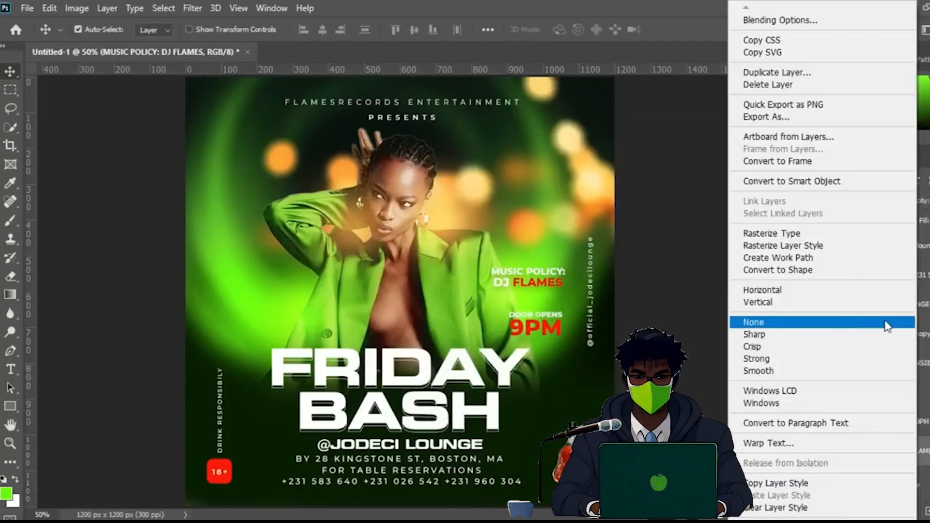
{"action": "left_click", "coordinate": [795, 483]}
{"action": "left_click", "coordinate": [893, 423]}
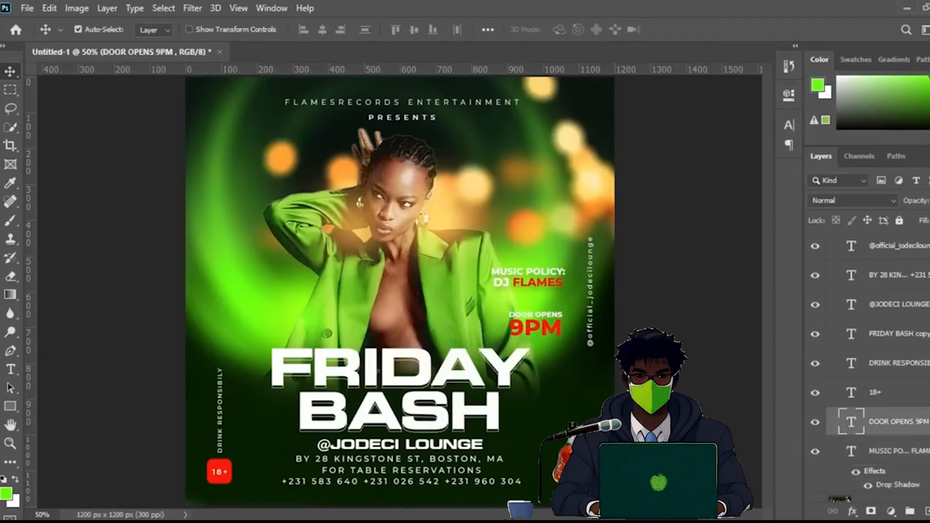
{"action": "right_click", "coordinate": [894, 423]}
{"action": "left_click", "coordinate": [795, 494]}
{"action": "left_click", "coordinate": [817, 422]}
{"action": "left_click", "coordinate": [816, 423]}
{"action": "left_click", "coordinate": [813, 424]}
{"action": "left_click", "coordinate": [815, 423]}
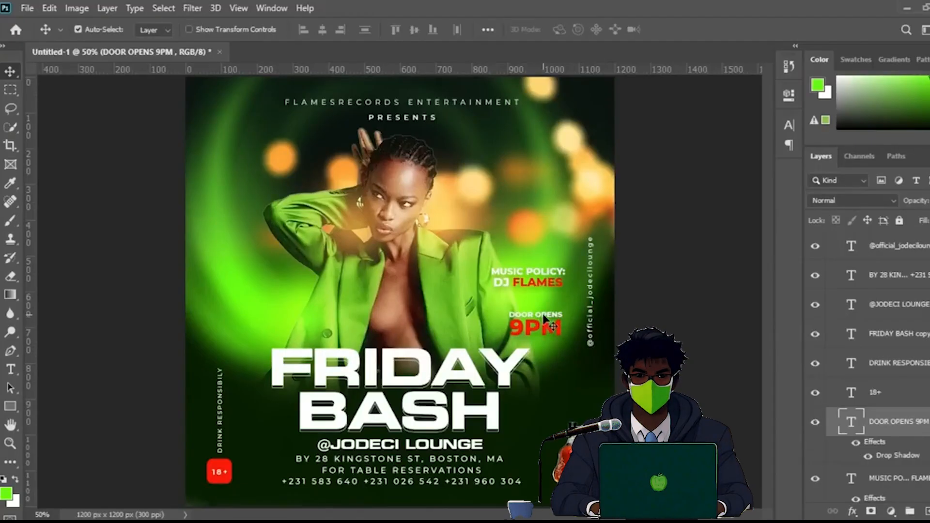
Step: Duplicate the DOOR OPENS 9PM text to the left of the model and change the copy to 21ST SEPT
{"action": "left_click_drag", "start_coordinate": [545, 319], "coordinate": [270, 296]}
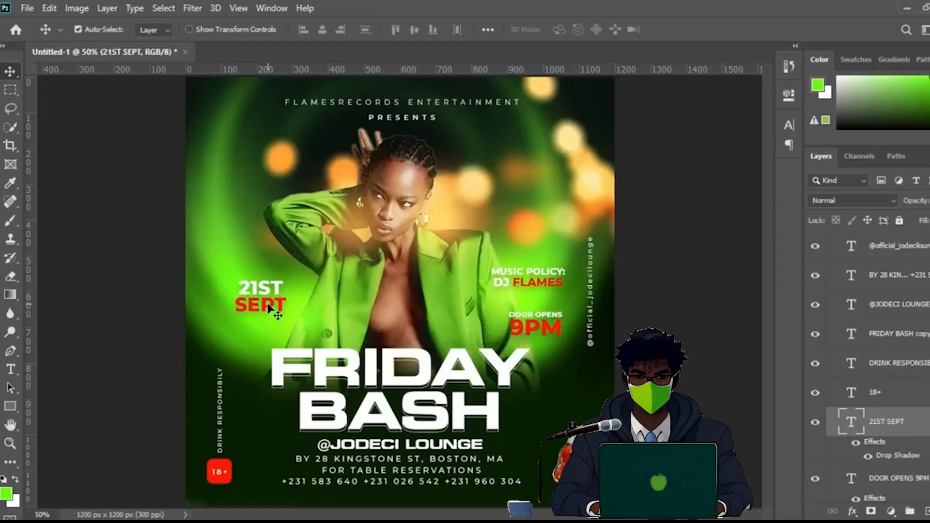